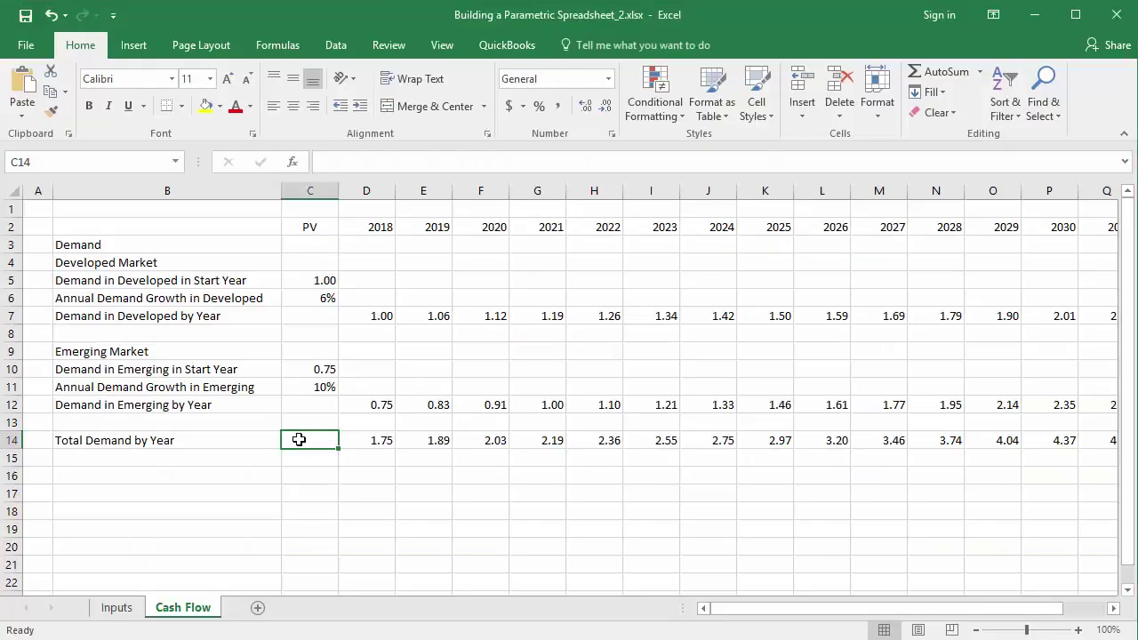
Insert two blank rows above the Start Year row on the Inputs sheet.
left_click(117, 607)
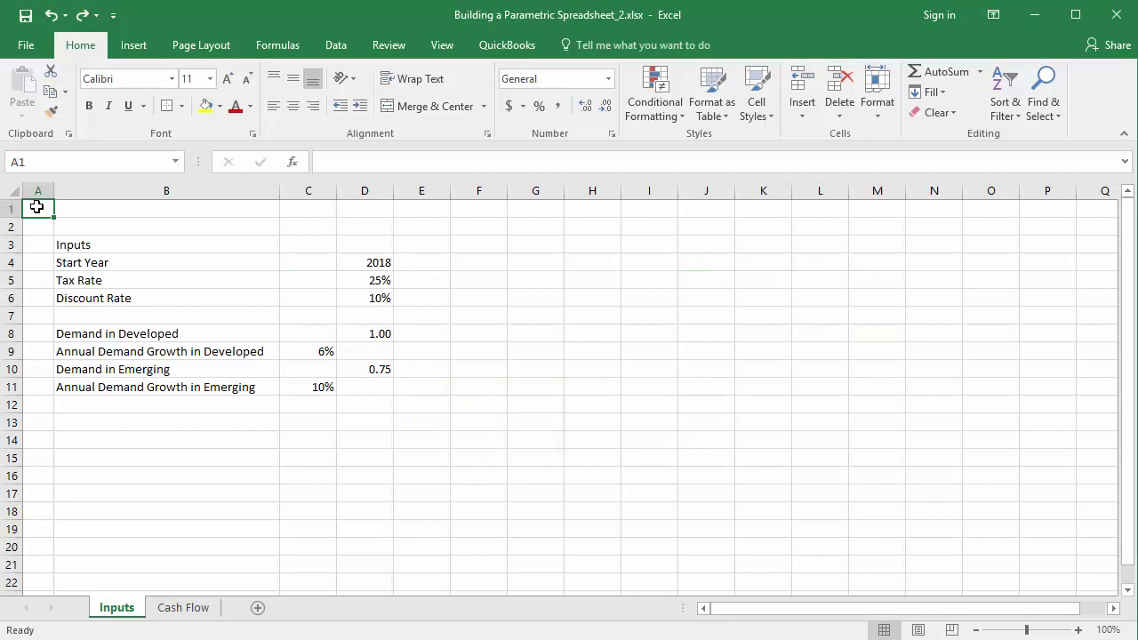
left_click(10, 262)
double_click(802, 89)
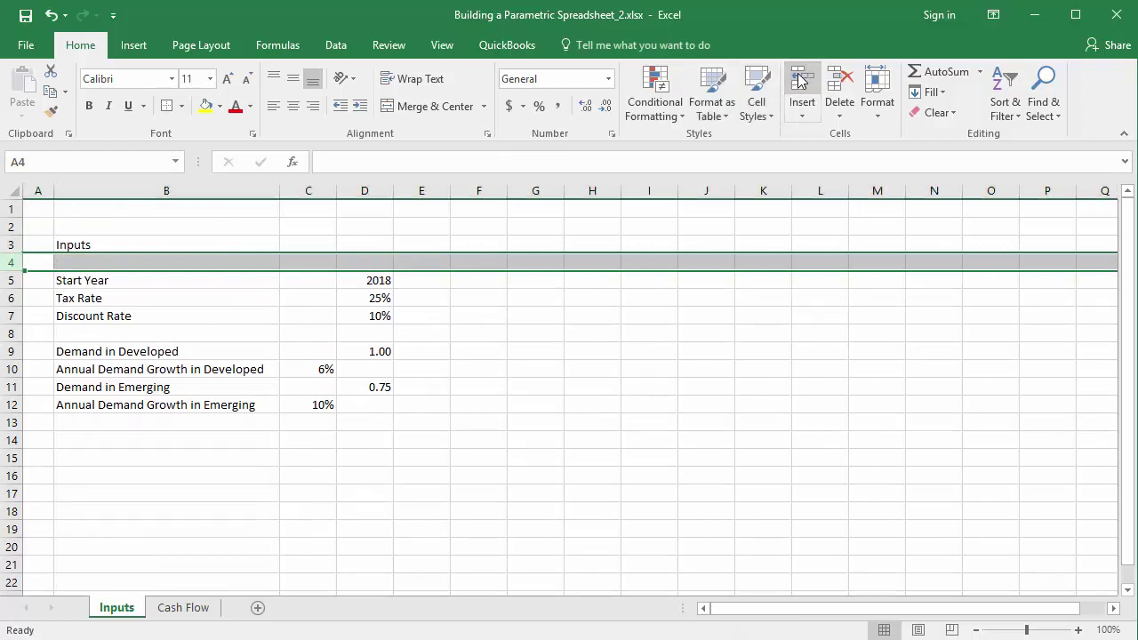
Add a Capacity input with label in B4 and value 1 in D4, and name cell D4 Capacity.
left_click(76, 262)
type("Capacity")
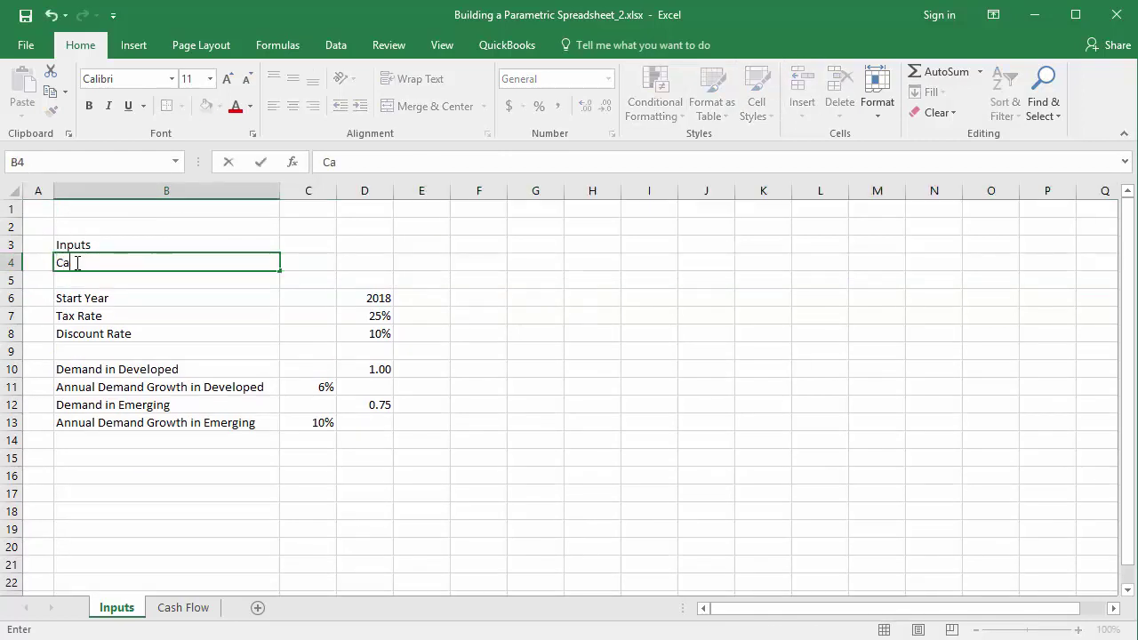
key("Right")
key("Right")
type("1")
key("ctrl+Return")
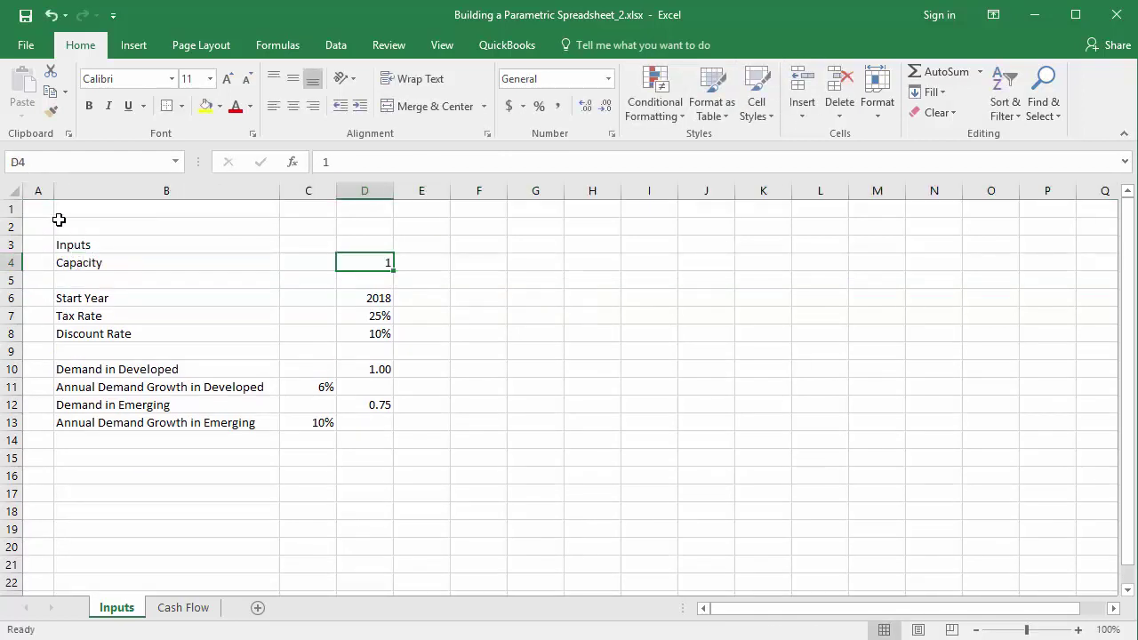
left_click(44, 157)
type("capacity")
key("Return")
Enter the capacity table headings Row, Small, Medium and Large in G4:J4.
left_click(529, 262)
type("Row")
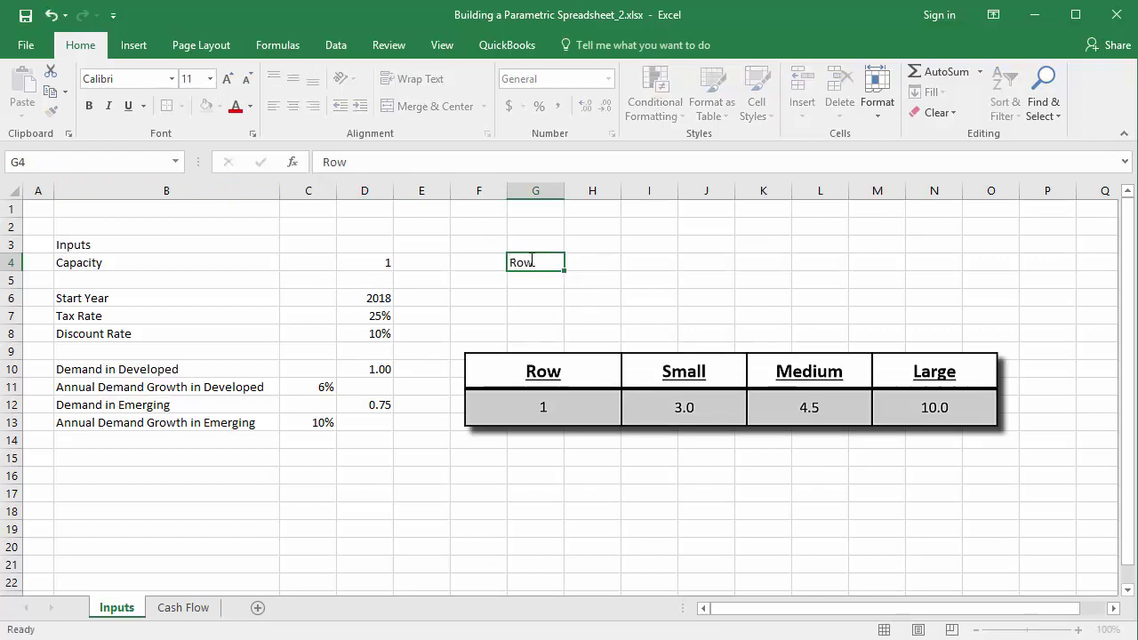
key("Tab")
type("Small")
key("Tab")
type("Medium")
key("Tab")
type("Large")
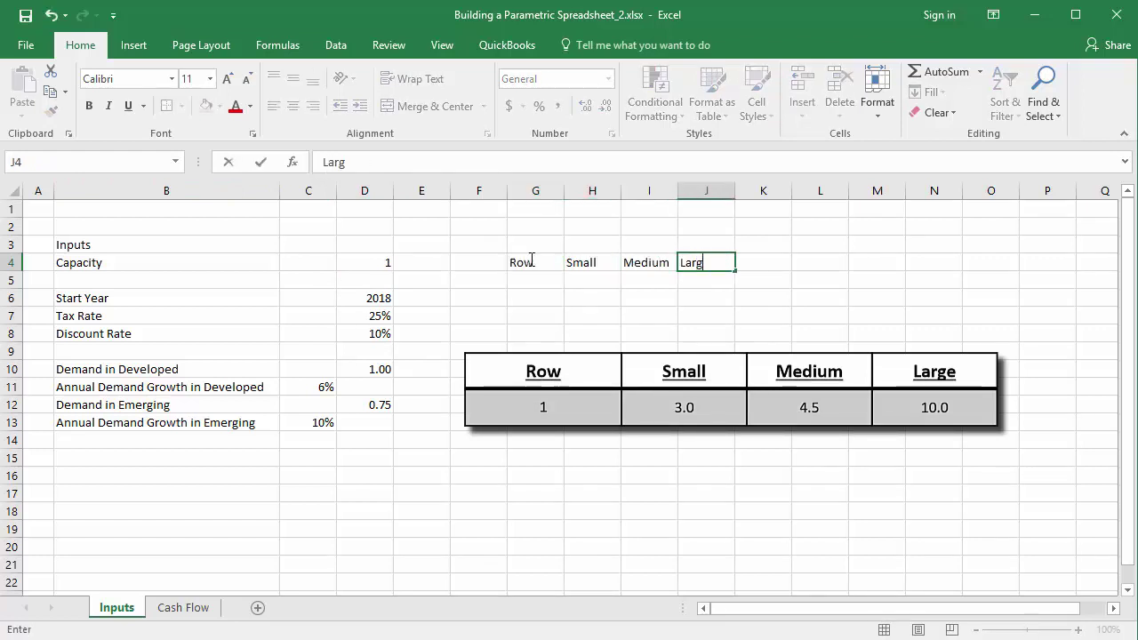
Fill the capacity table row G5:J5 with the values 1, 3, 4.5 and 10.
key("Return")
key("Left")
key("Left")
key("Left")
type("1")
key("Tab")
type("3.")
key("Tab")
type("4.5")
key("Tab")
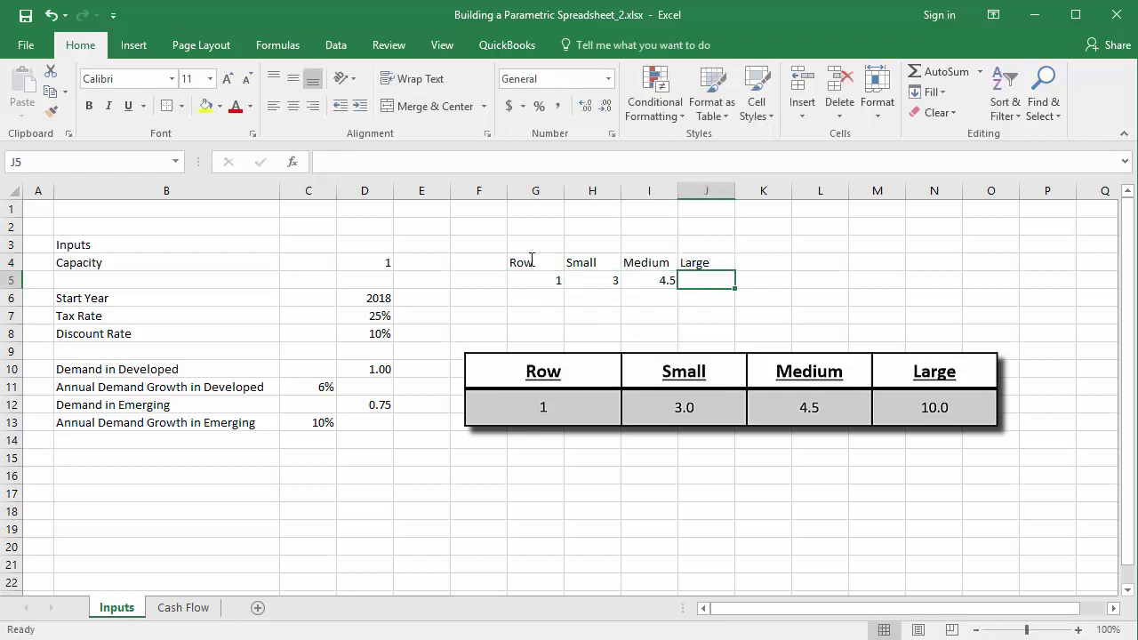
type("10.")
Format H5:J5 to one decimal place and name the range Capacity_Table.
left_click_drag(591, 280, 707, 280)
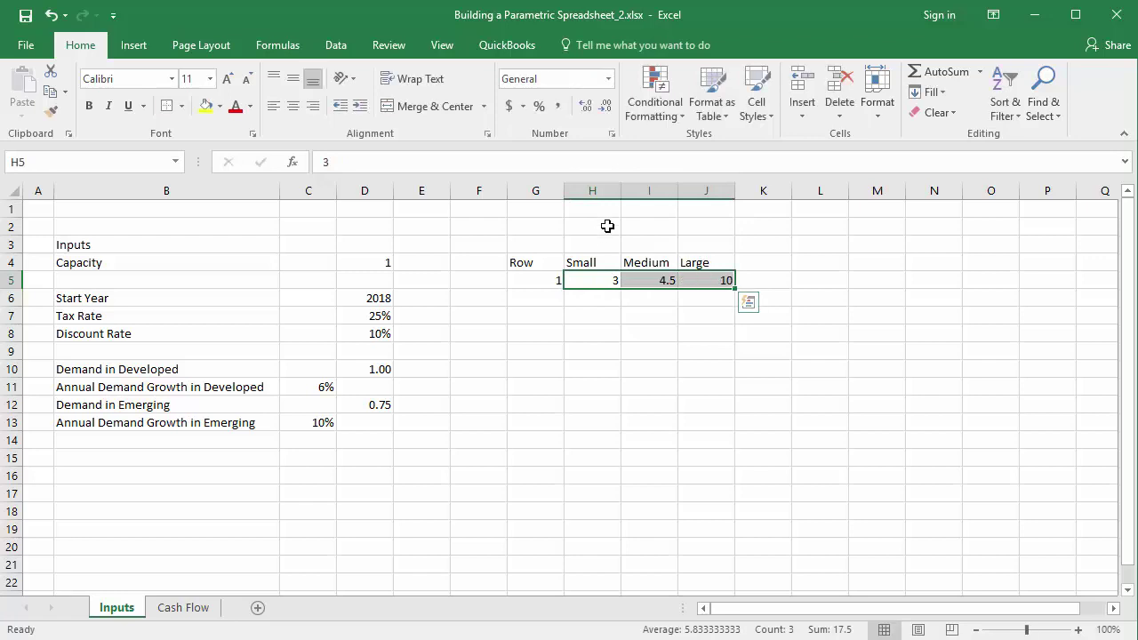
left_click(583, 105)
left_click(45, 161)
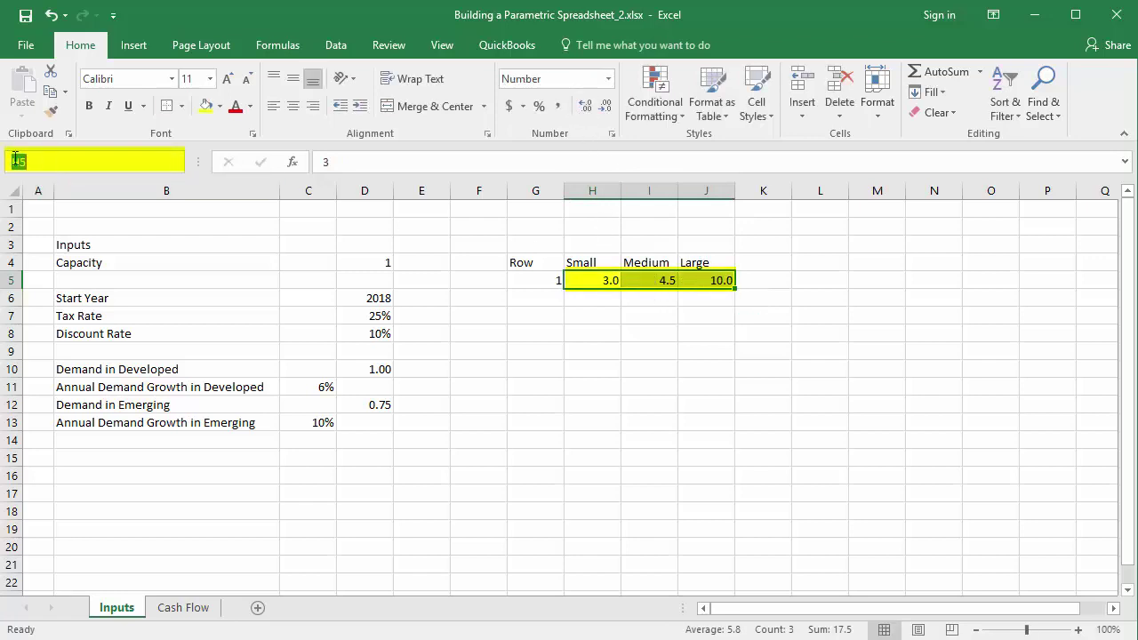
type("Capacity_Table")
key("Return")
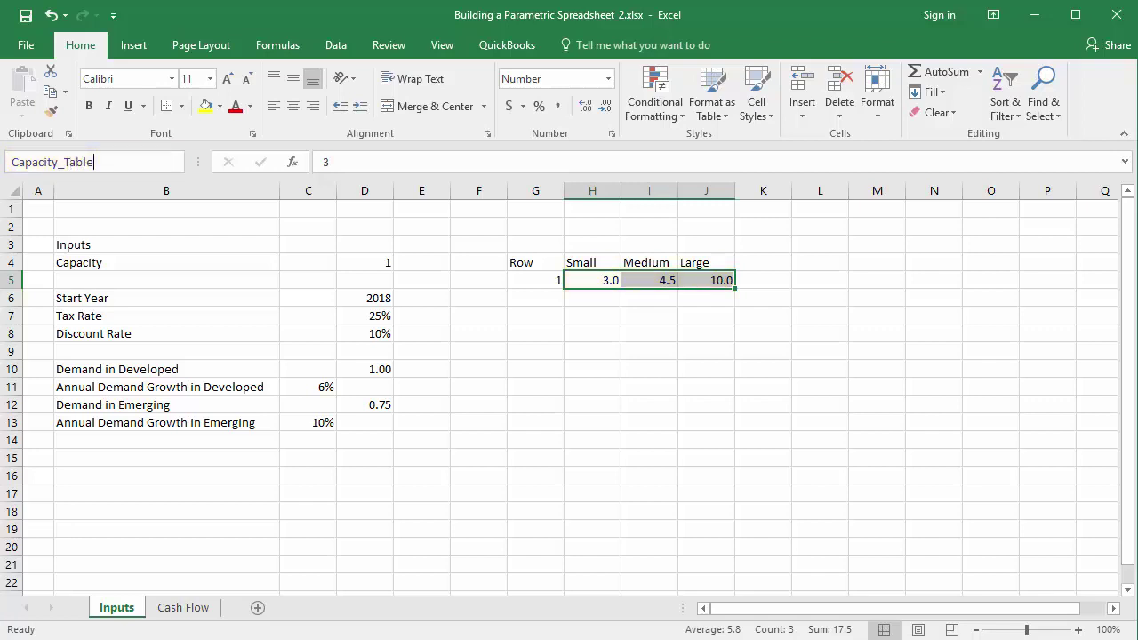
Enter the formula =INDEX(Capacity_Table, Capacity) in cell E4.
left_click(423, 262)
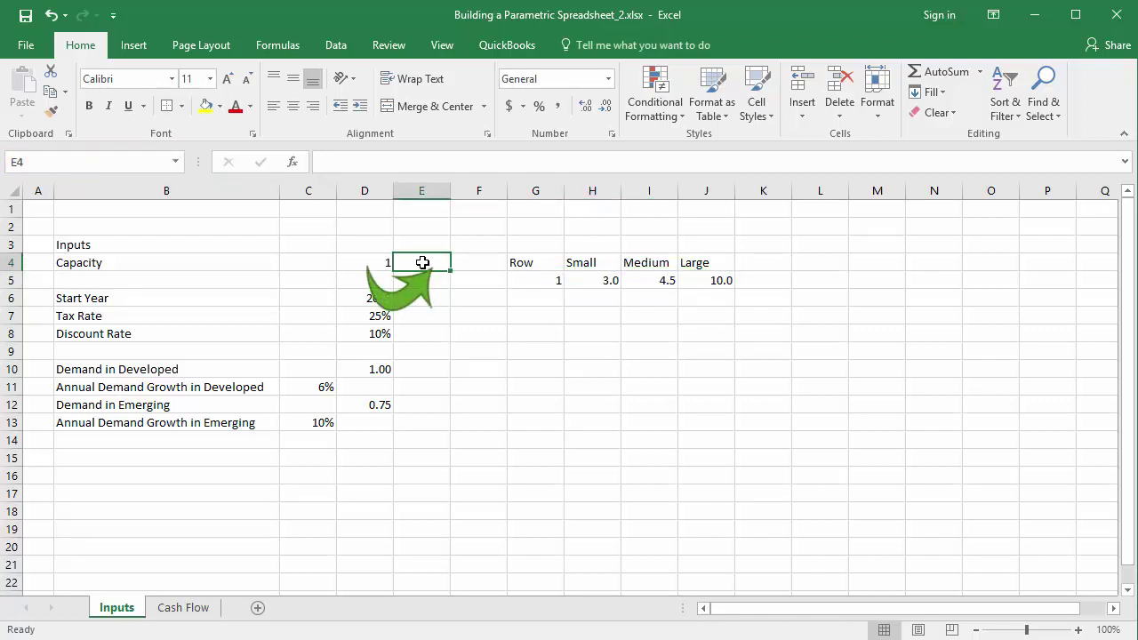
type("=IN")
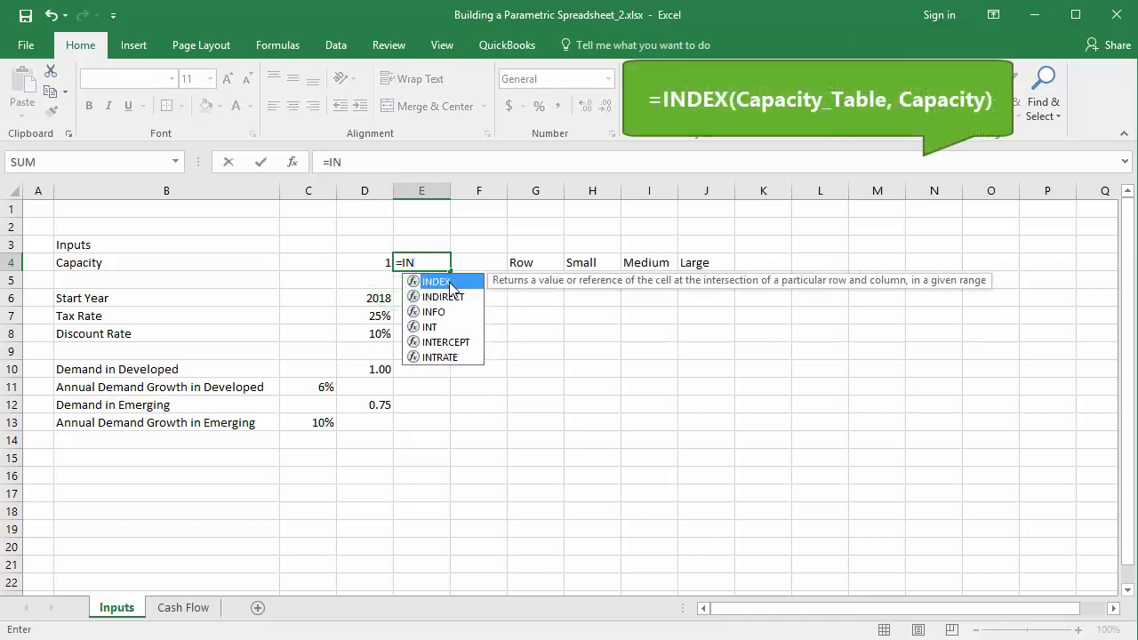
double_click(451, 282)
type("Ca")
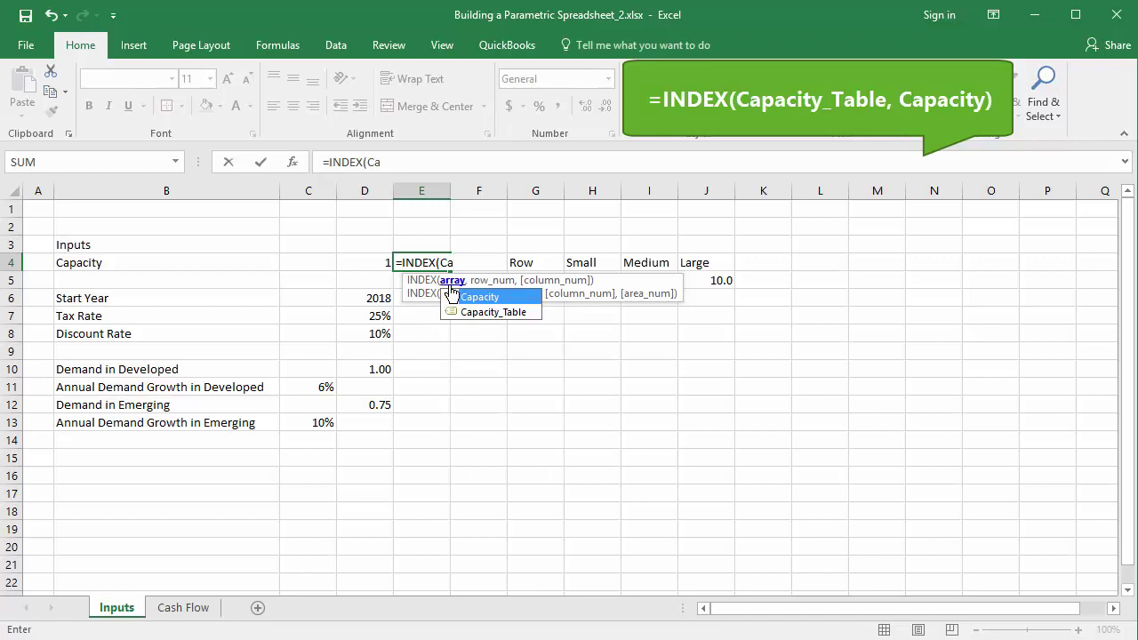
double_click(474, 311)
type(", Ca")
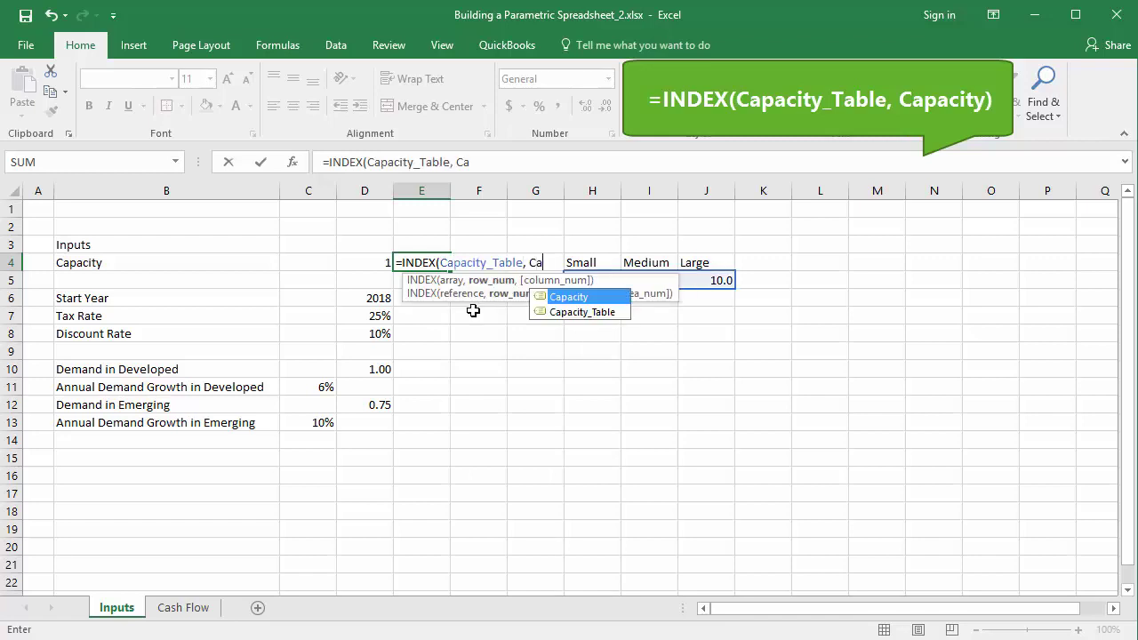
double_click(565, 298)
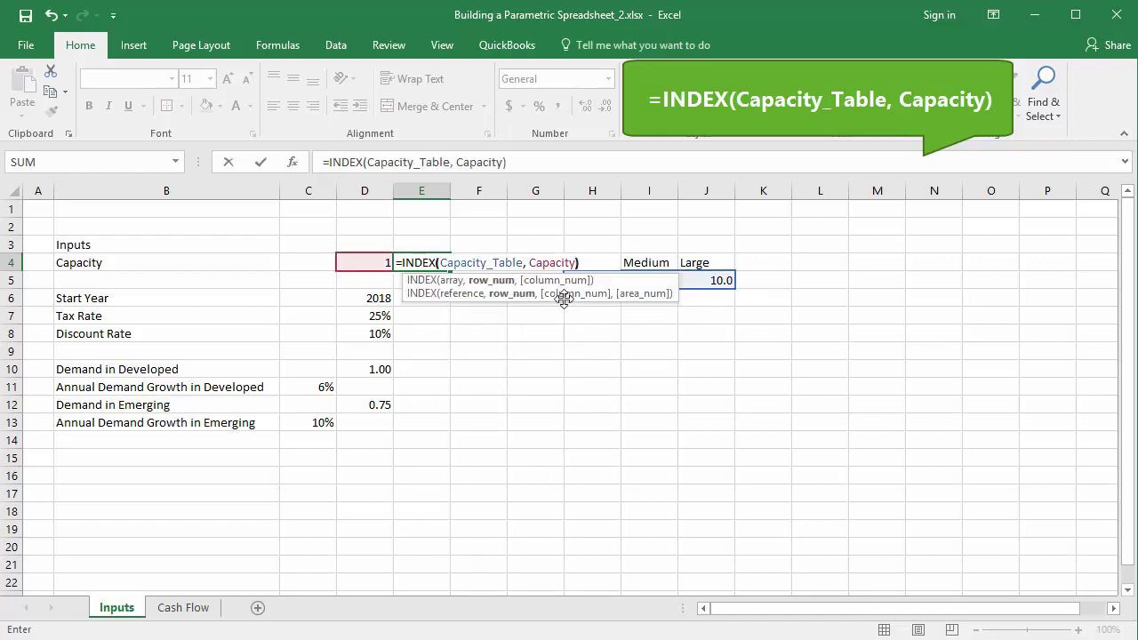
key("ctrl+Return")
Format the looked-up capacity in E4 to one decimal place and name the cell Capacity_Value.
left_click(586, 105)
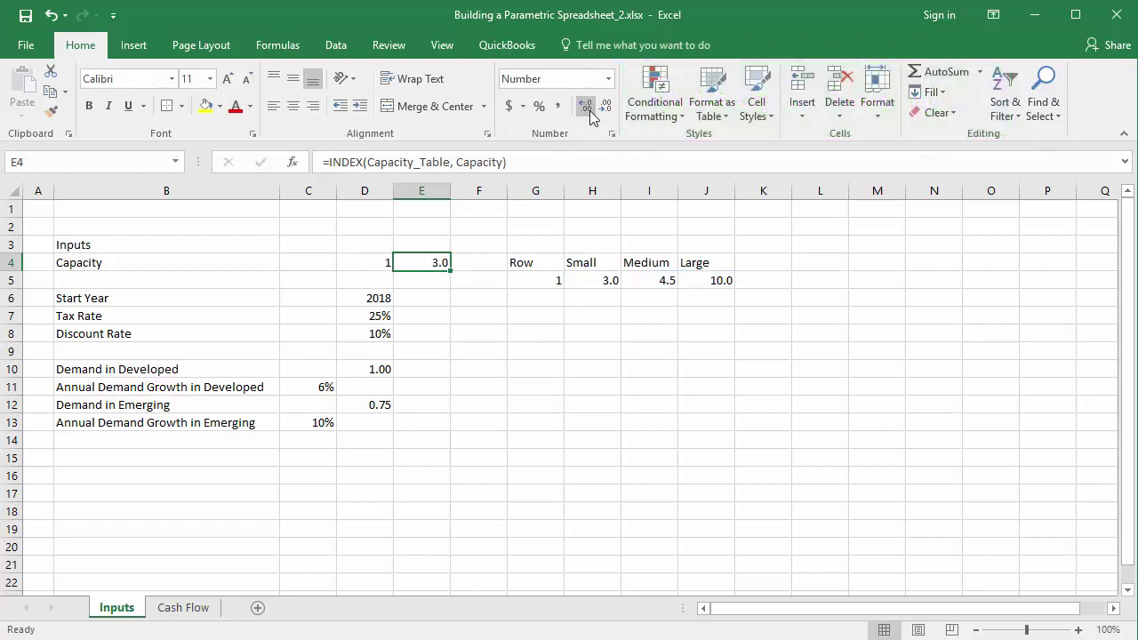
left_click(85, 161)
type("Capacity")
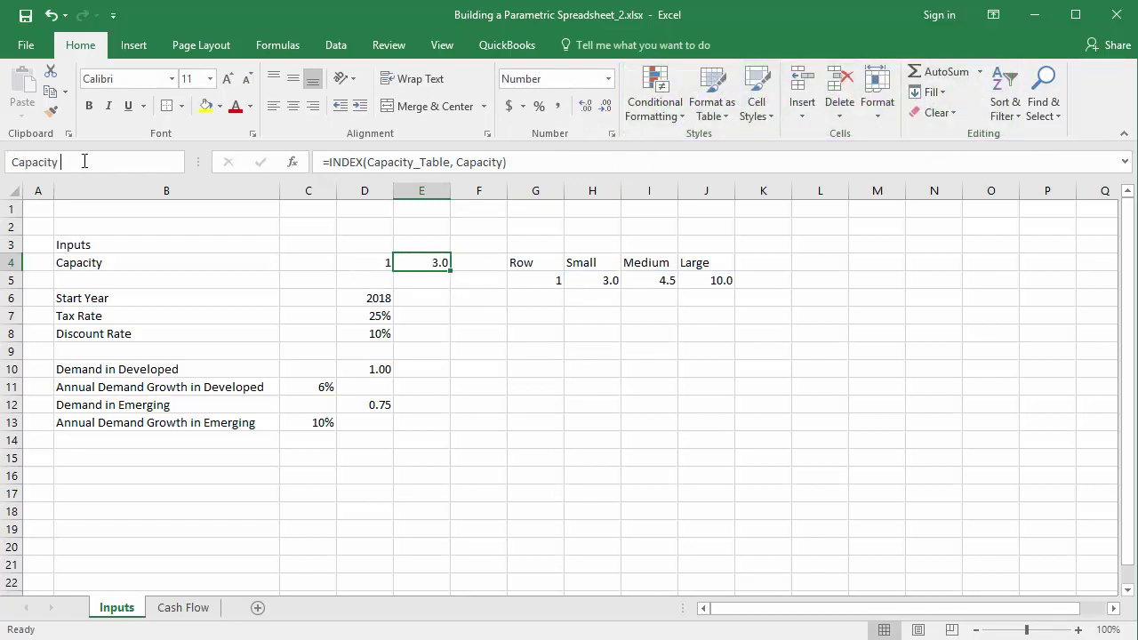
type("_Value")
key("Return")
Add a centred Notes heading in M4 above an italic note "Small (1) = 3.0, Medium (2) = 4.5, Large (3) = 10.0" in M5.
left_click(883, 263)
type("Notes")
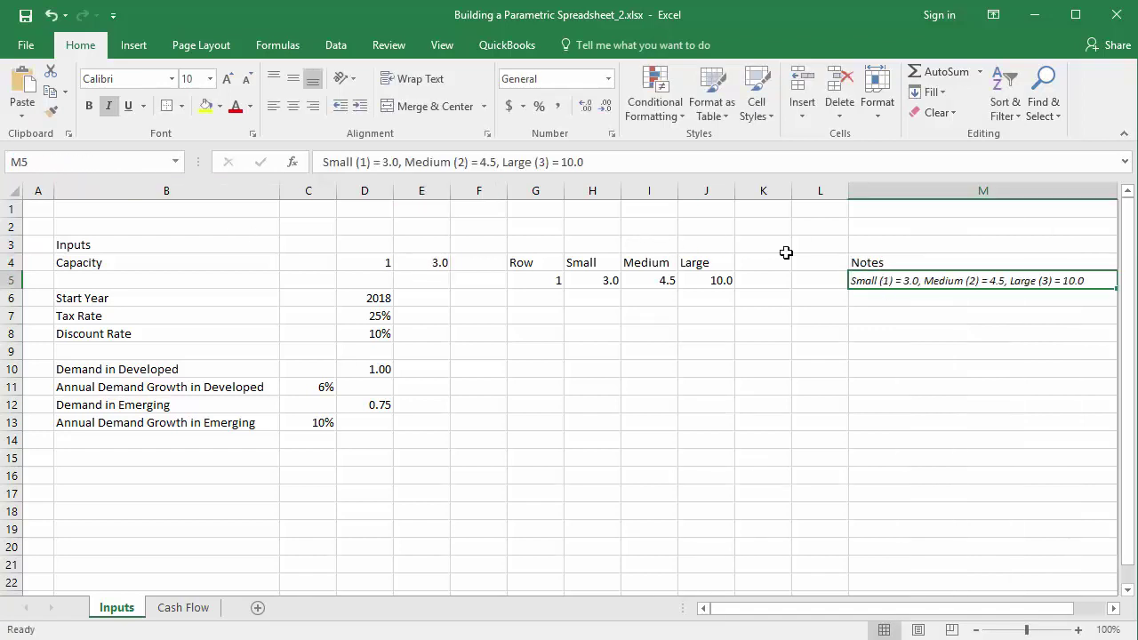
key("Up")
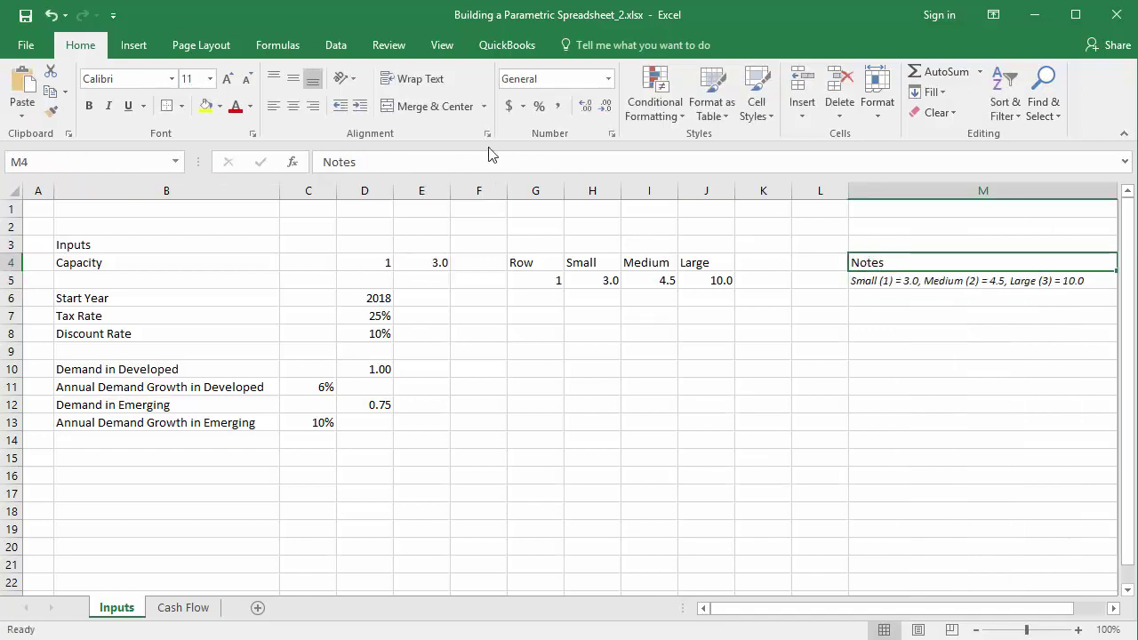
left_click(313, 106)
Centre the Row, Small, Medium and Large headings in G4:J4 and the Inputs heading in B3.
left_click_drag(520, 262, 711, 263)
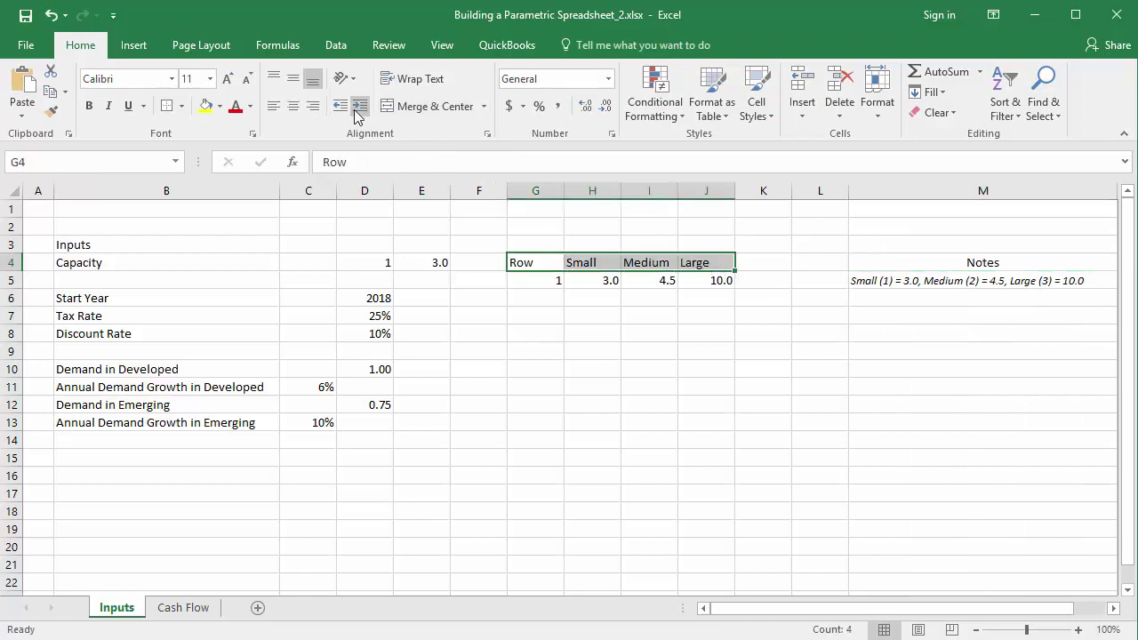
left_click(293, 107)
left_click(113, 247)
left_click(293, 107)
Enter the heading Current Value in D3 and merge and centre it across D3:E3.
double_click(384, 243)
type("Current Value")
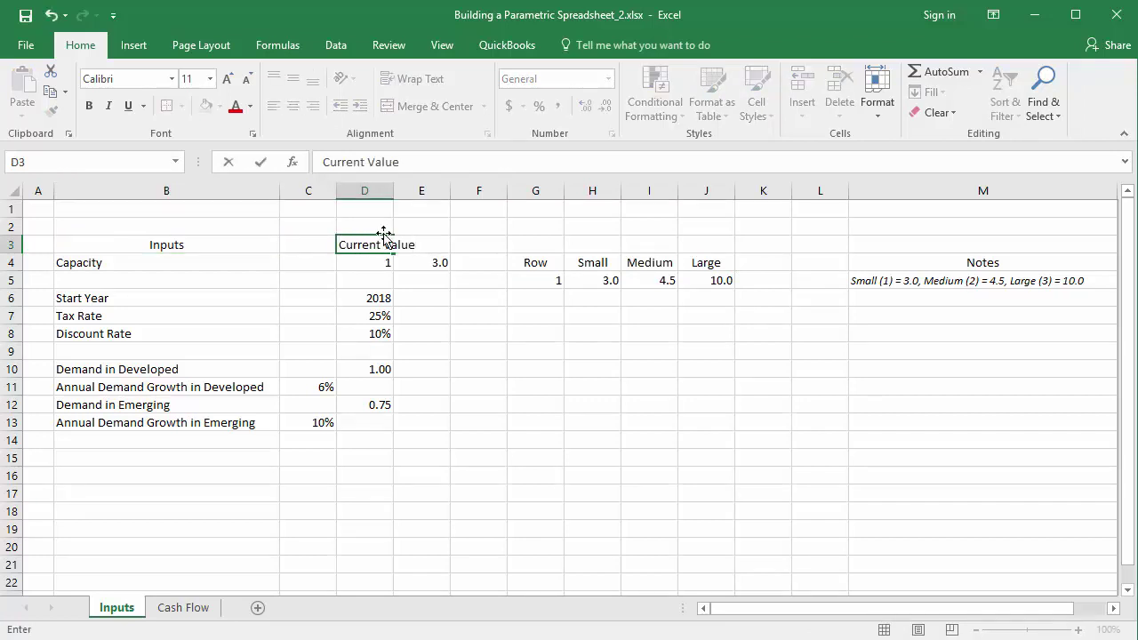
key("Return")
left_click_drag(378, 245, 420, 245)
left_click(434, 106)
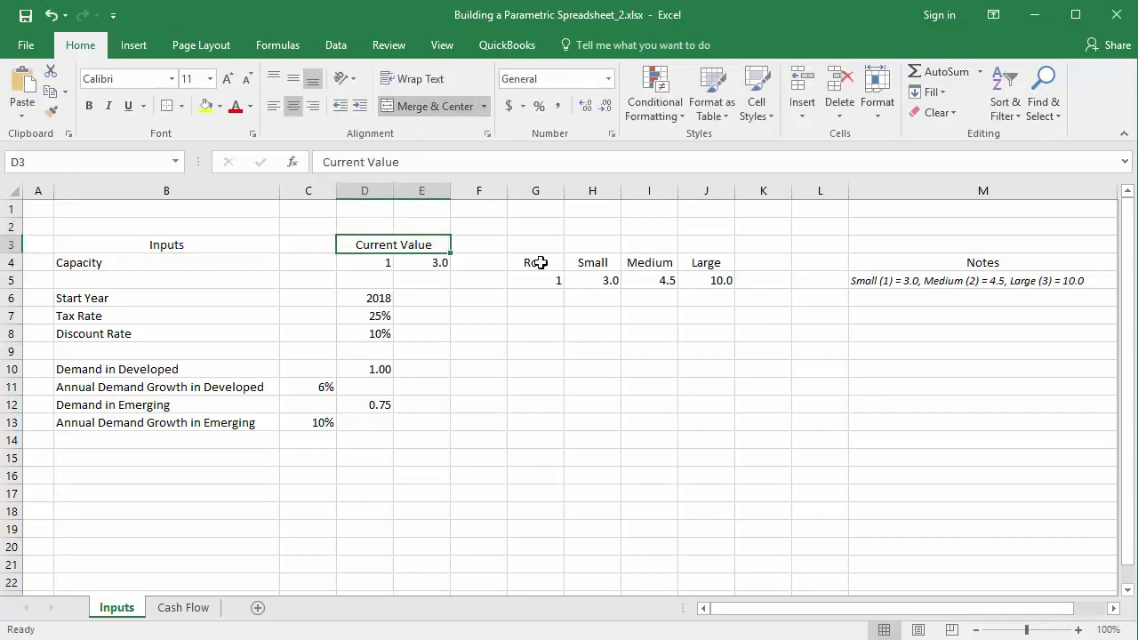
Enter the heading Ranges/Tables in row 3 and merge and centre it across G3:K3.
left_click(598, 245)
type("Range")
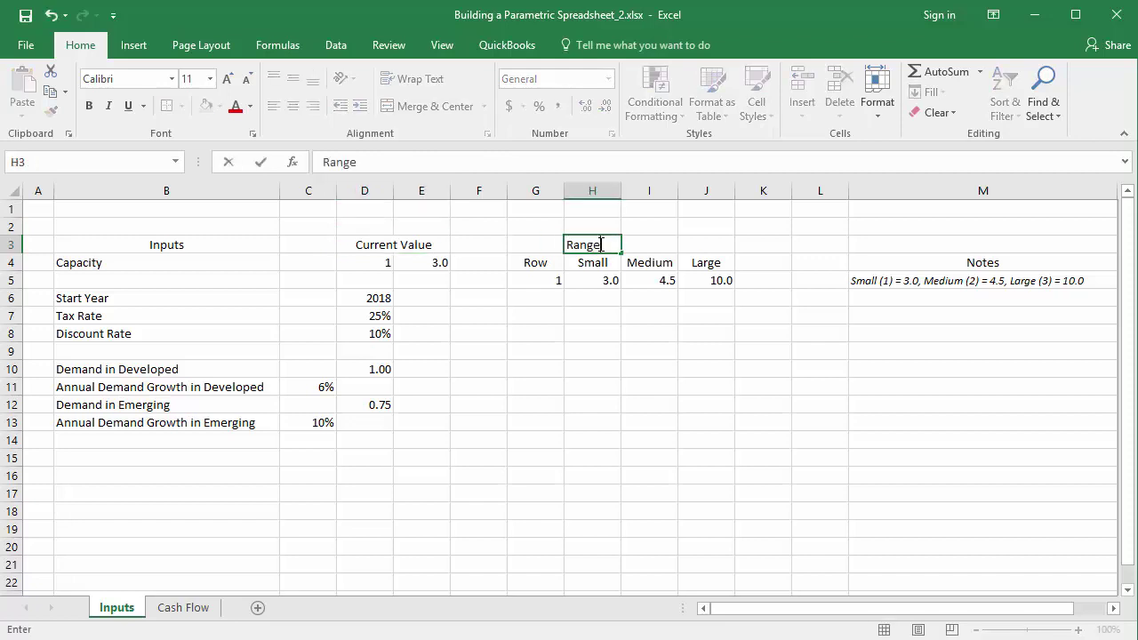
type("s/Tables")
left_click_drag(544, 245, 761, 245)
left_click(435, 106)
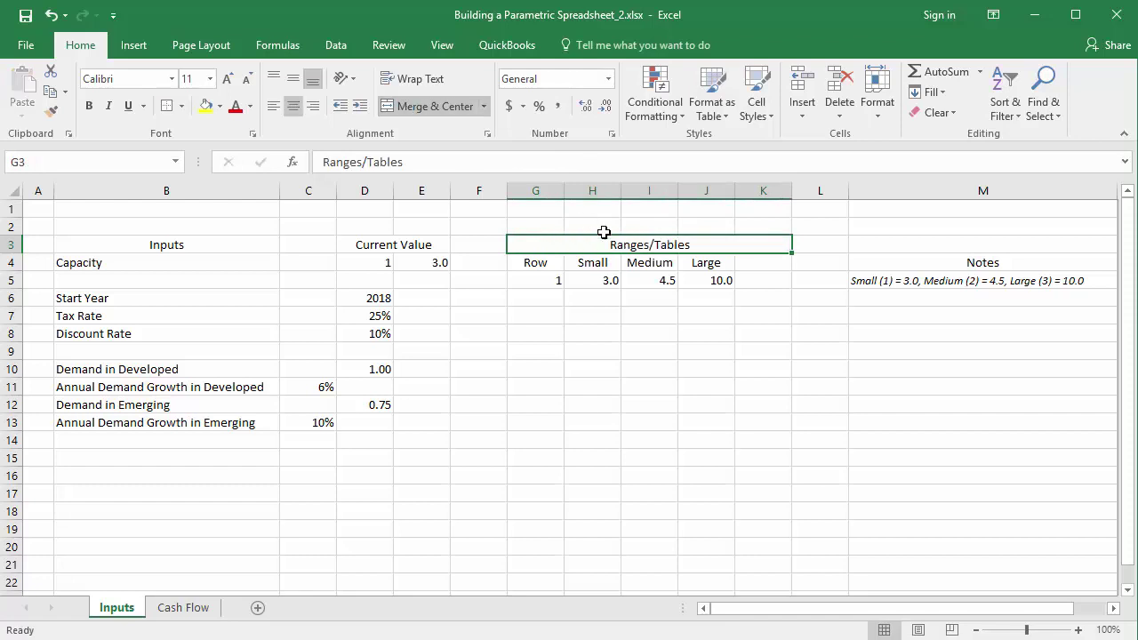
Move the Notes heading up from M4 to M3.
left_click(882, 260)
key("ctrl+c")
left_click_drag(912, 244, 912, 244)
Apply outside borders to the Notes, Ranges/Tables, Current Value and Inputs headings in row 3.
left_click(166, 106)
left_click(532, 240)
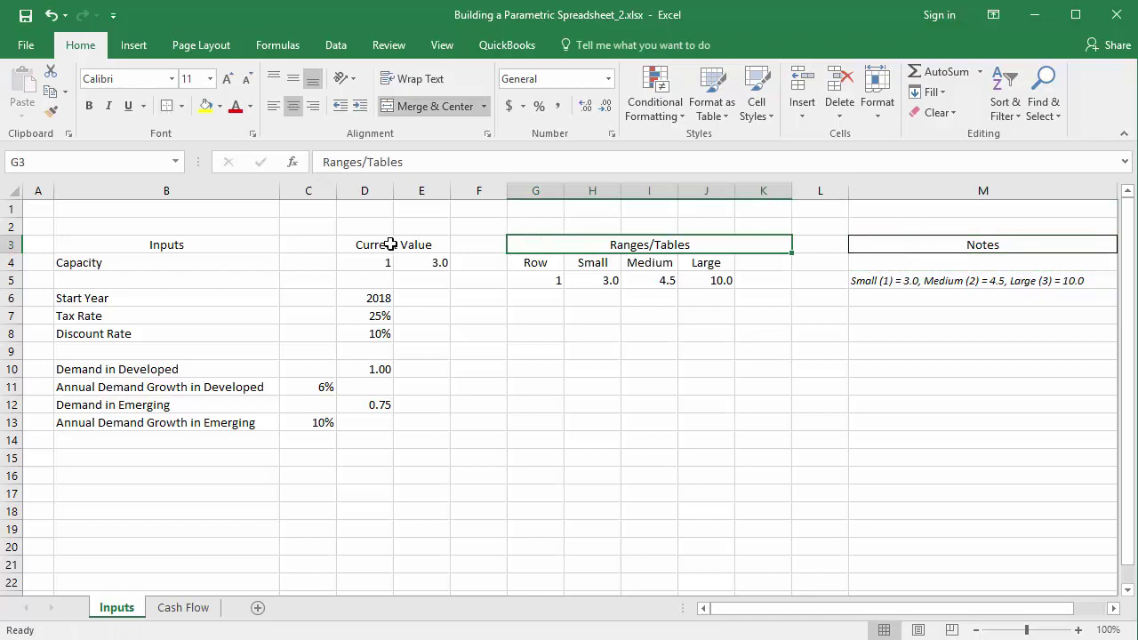
left_click(390, 243)
left_click(167, 105)
left_click(170, 246)
left_click(167, 106)
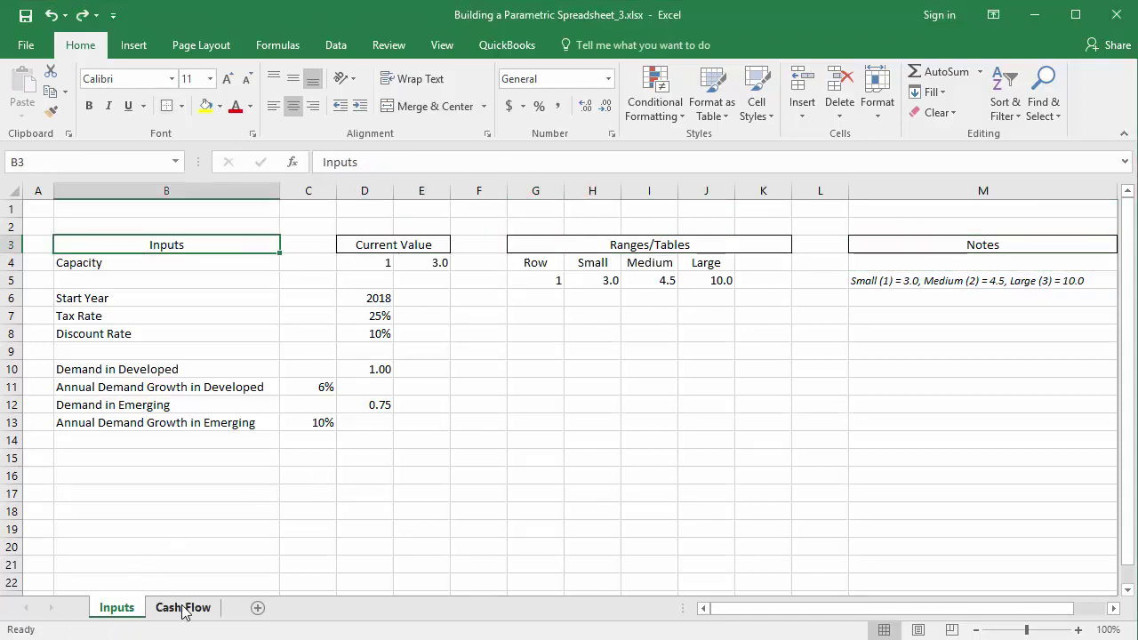
On the Cash Flow sheet, label B16 Capacity and enter =Capacity_Value in C16.
left_click(183, 608)
left_click(115, 480)
type("Capacity")
left_click(294, 477)
left_click(355, 161)
type("=Cap")
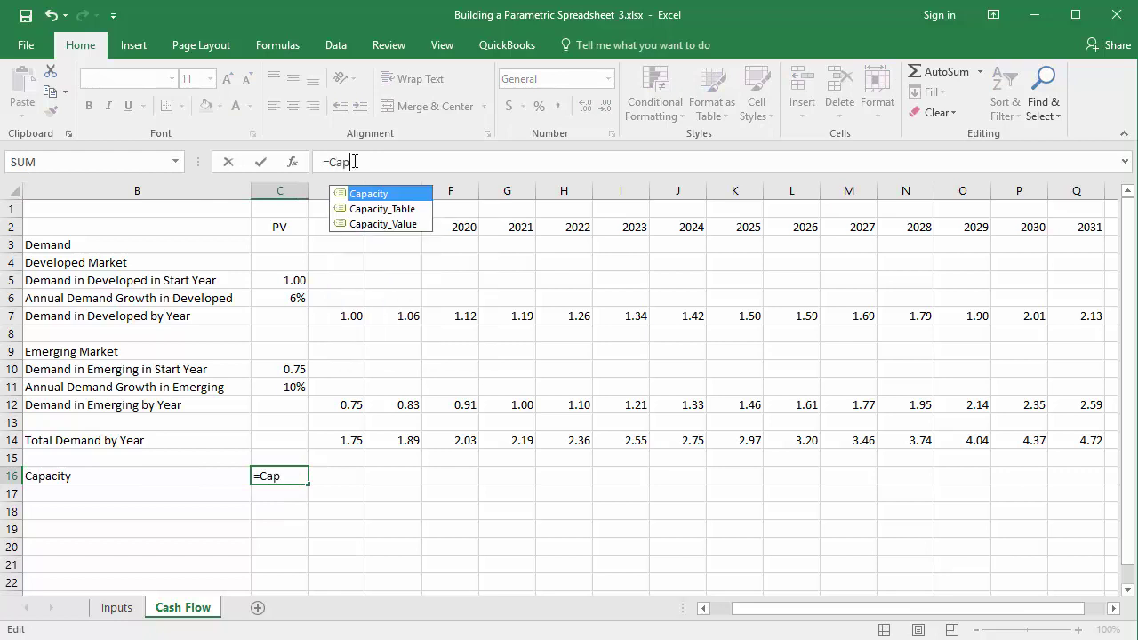
double_click(380, 224)
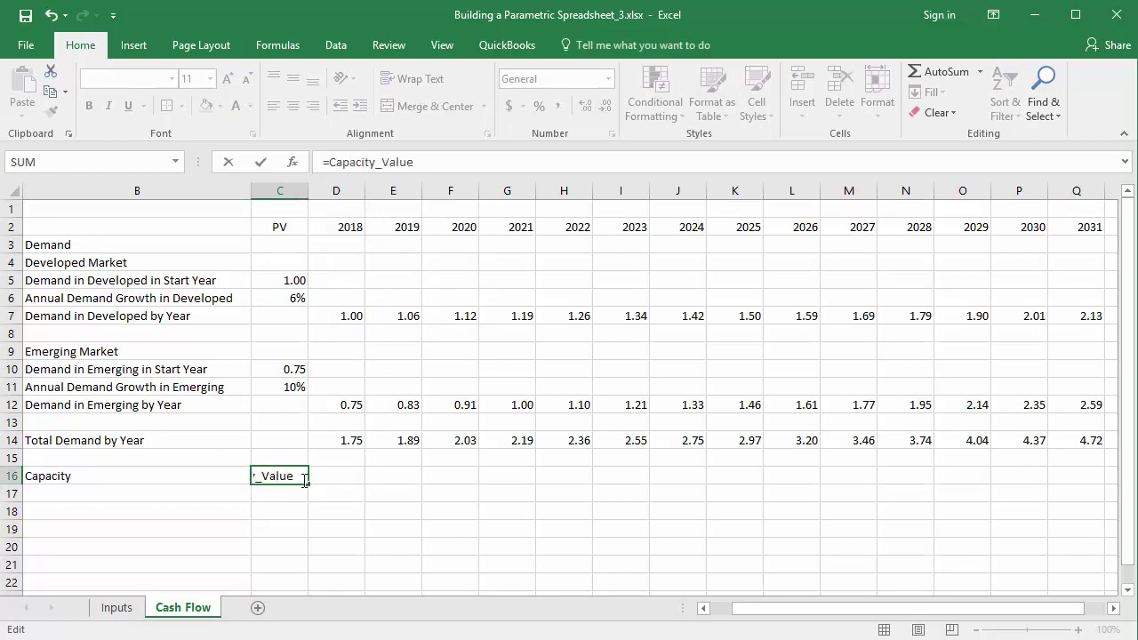
key("ctrl+Return")
Copy the capacity formula from C16 across row 16 to the 2033 column and format it to two decimal places.
left_click_drag(302, 484, 986, 490)
left_click(585, 106)
left_click(585, 106)
left_click(391, 512)
left_click_drag(763, 609, 745, 612)
Set the Capacity input in D4 of the Inputs sheet to 2 and check the capacity row on Cash Flow.
left_click(117, 607)
left_click(382, 262)
type("2")
left_click(428, 262)
left_click(183, 607)
left_click_drag(311, 476, 969, 471)
left_click_drag(898, 610, 860, 610)
Label B17 Demand Served and enter =MIN(D14,D16) in D17 for 2018.
left_click(128, 495)
type("Demand Served")
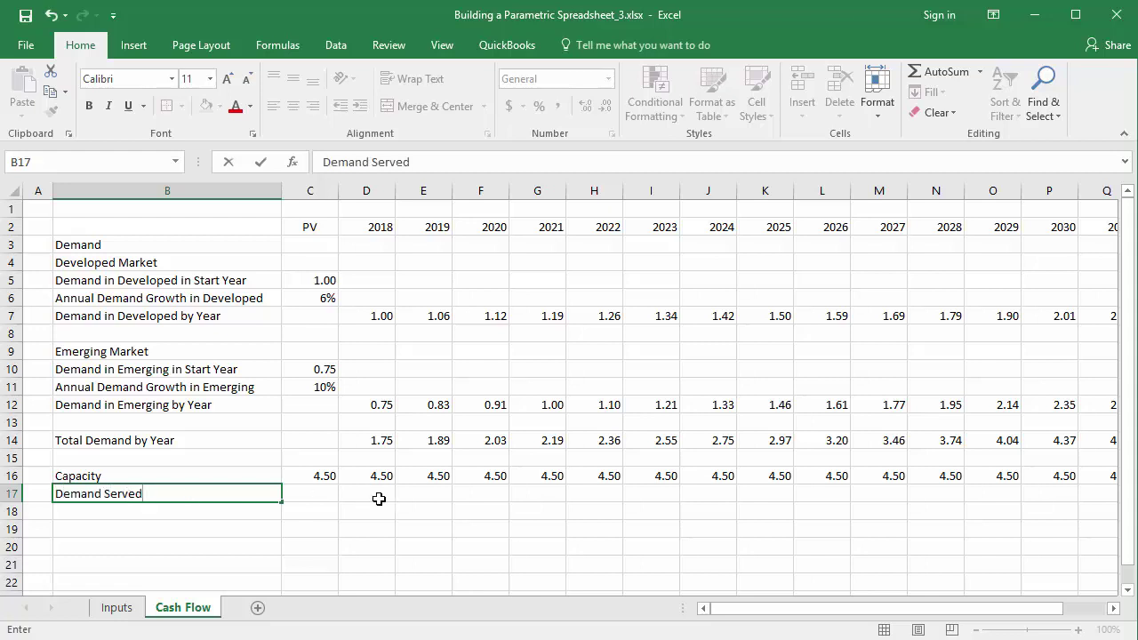
left_click(375, 495)
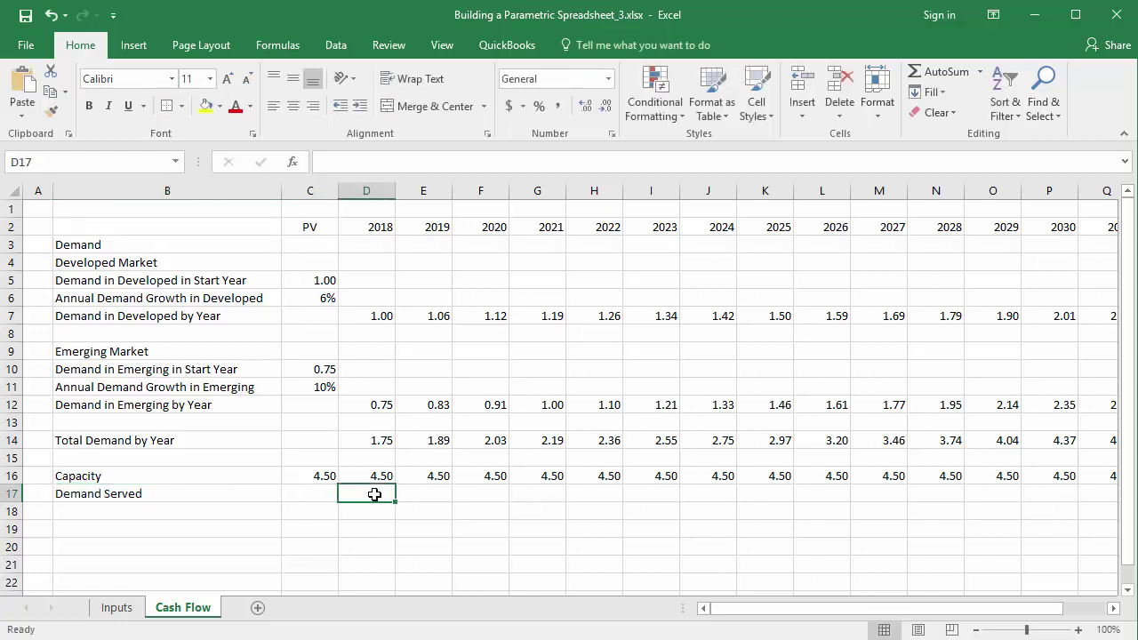
type("=MIN")
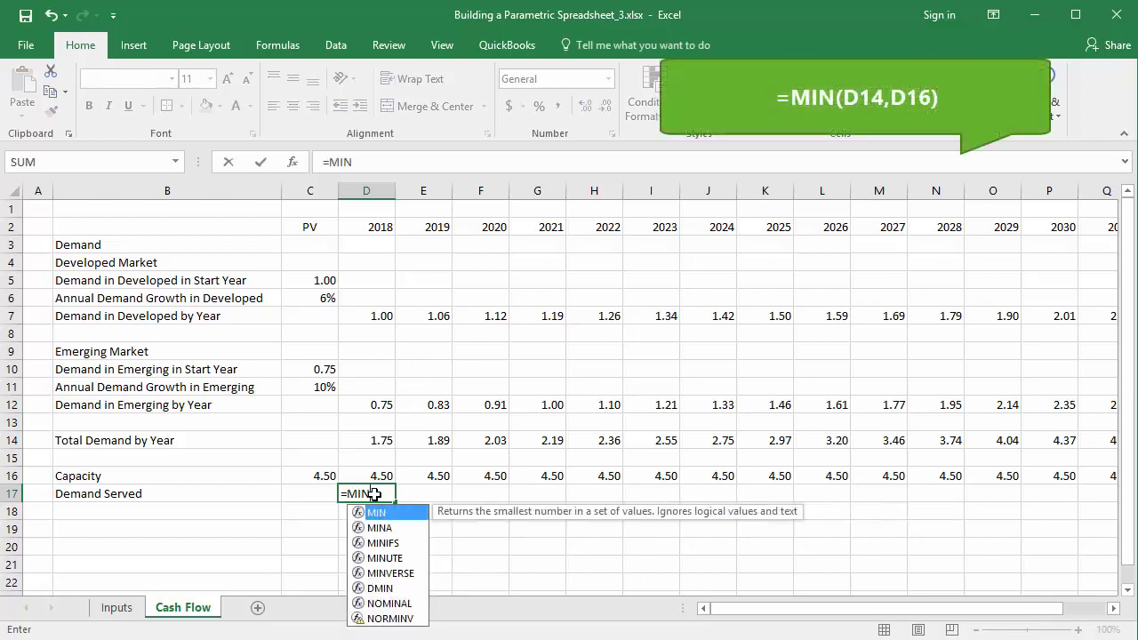
double_click(375, 516)
left_click(368, 439)
type(",")
left_click(366, 475)
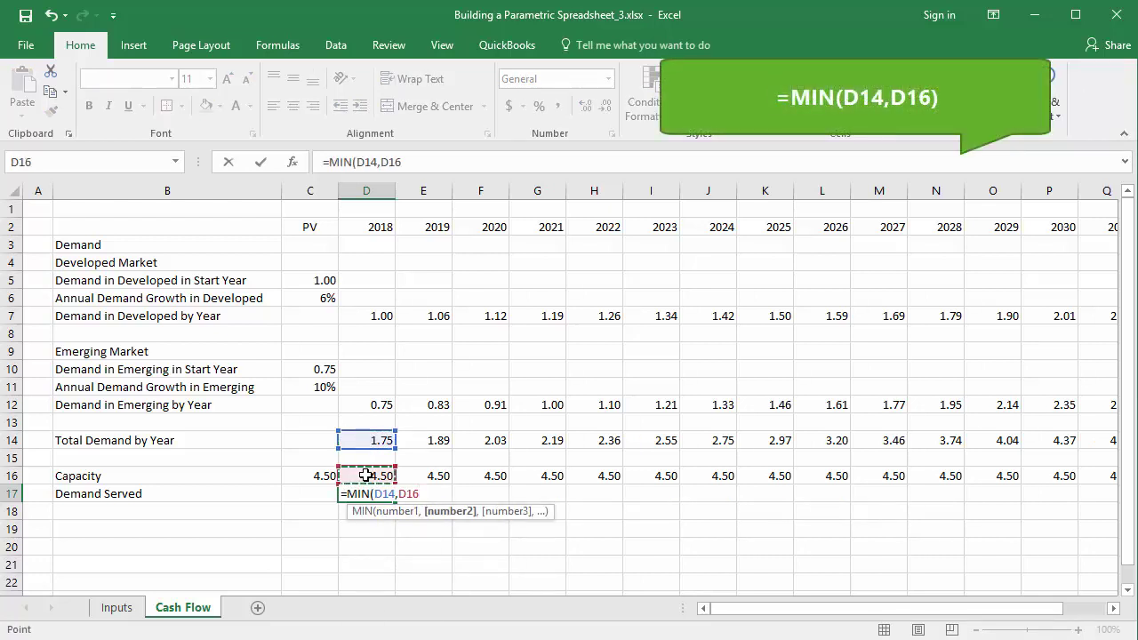
key("ctrl+Return")
Copy the Demand Served formula from D17 across row 17 to the 2033 column.
left_click_drag(395, 502, 982, 504)
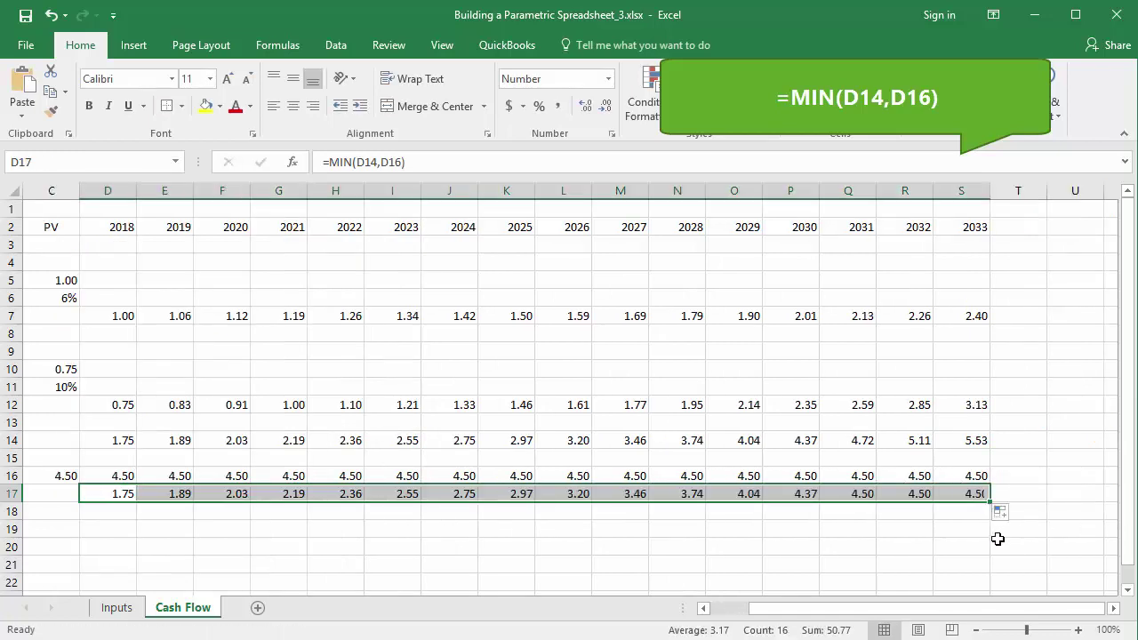
left_click_drag(753, 608, 716, 610)
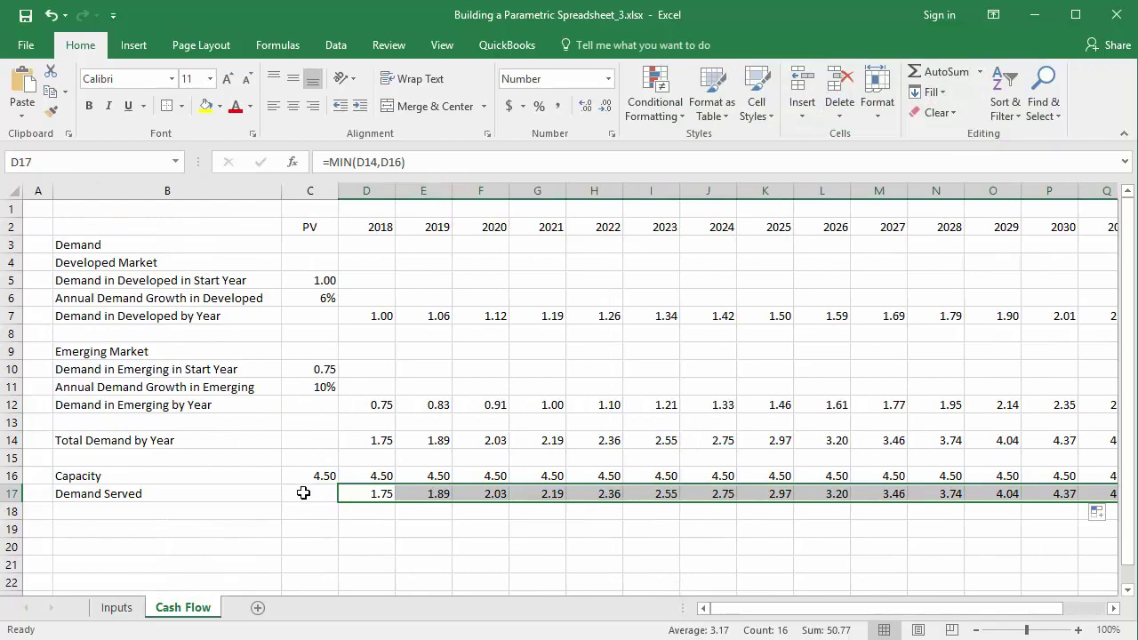
left_click(303, 493)
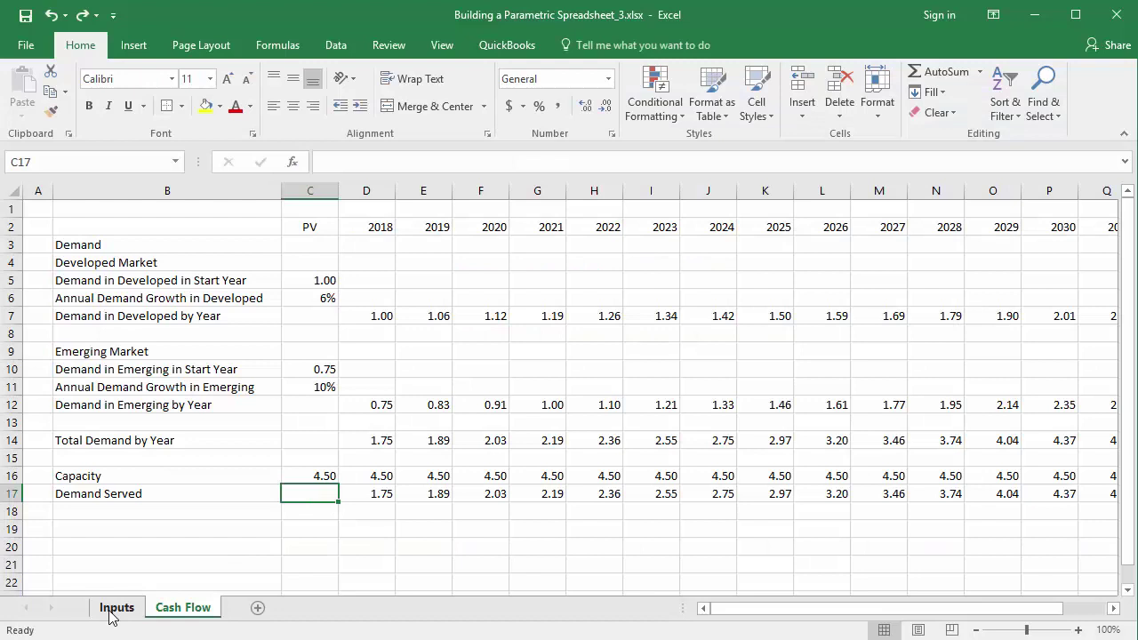
Insert a row above Capacity on the Inputs sheet and label it Expansion Location in B4.
left_click(113, 610)
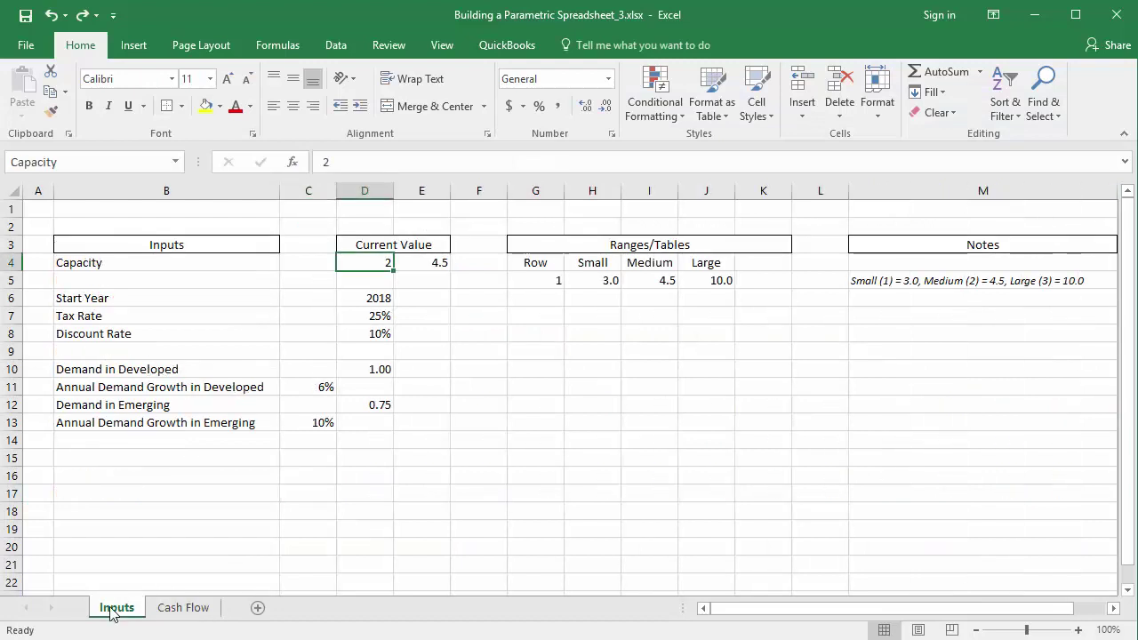
left_click(12, 263)
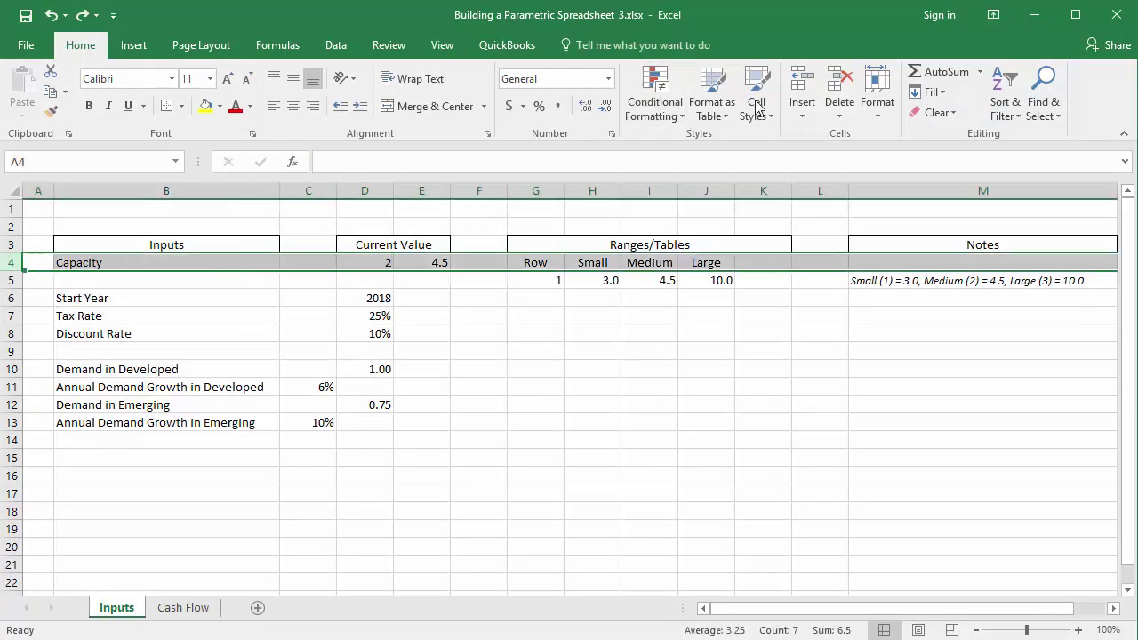
left_click(802, 89)
left_click(222, 264)
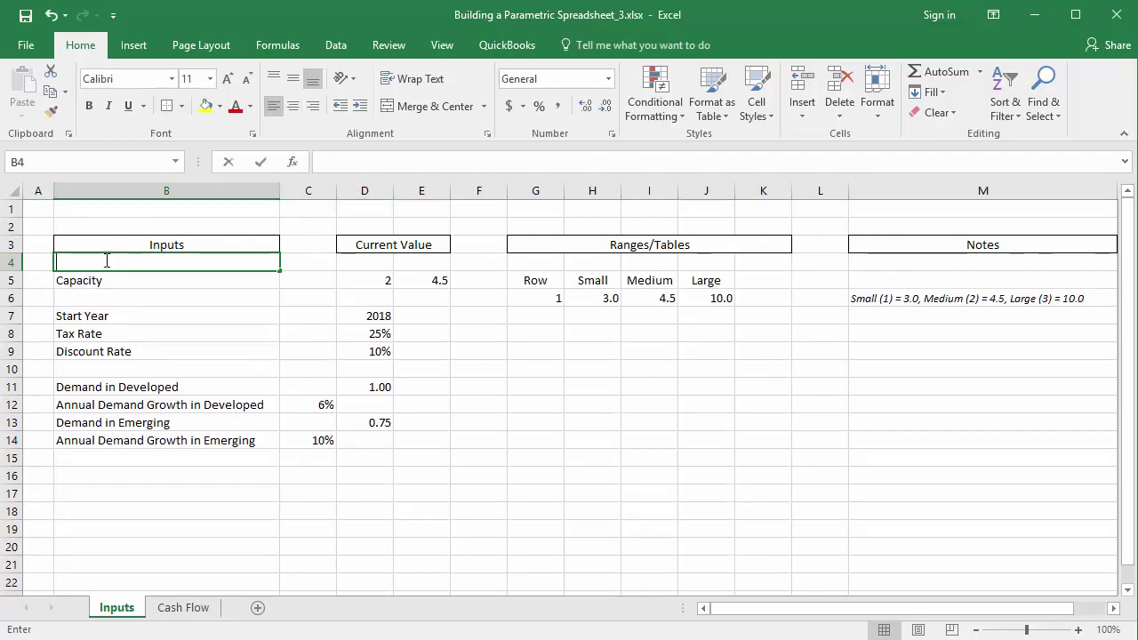
type("xpansion")
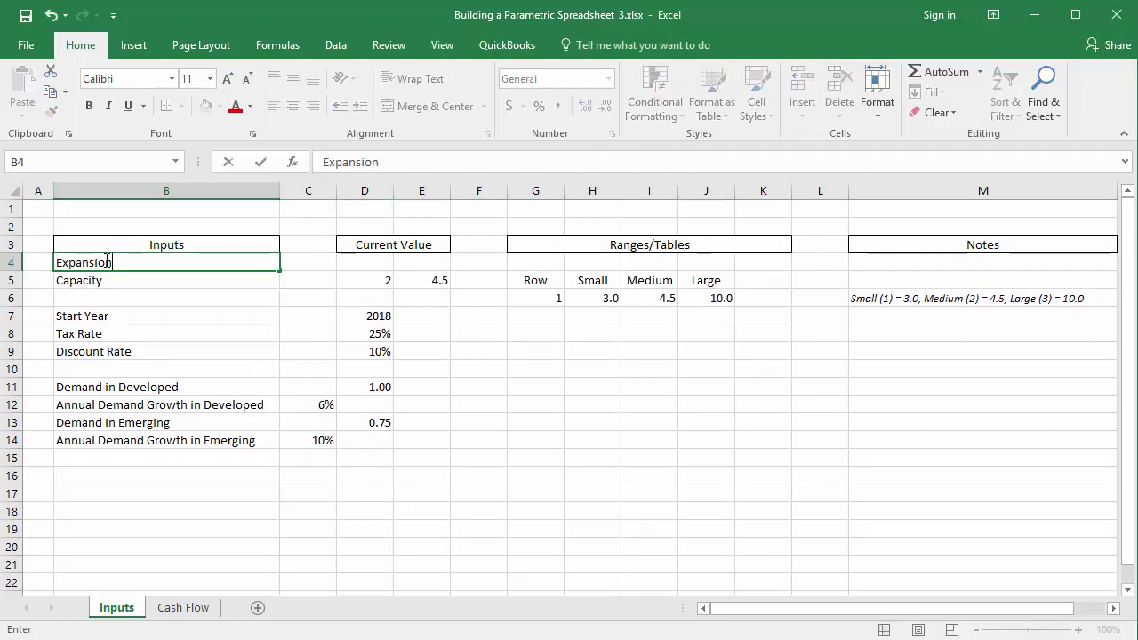
type(" Location")
Enter 1 as the current value of Expansion Location in D4.
key("Tab")
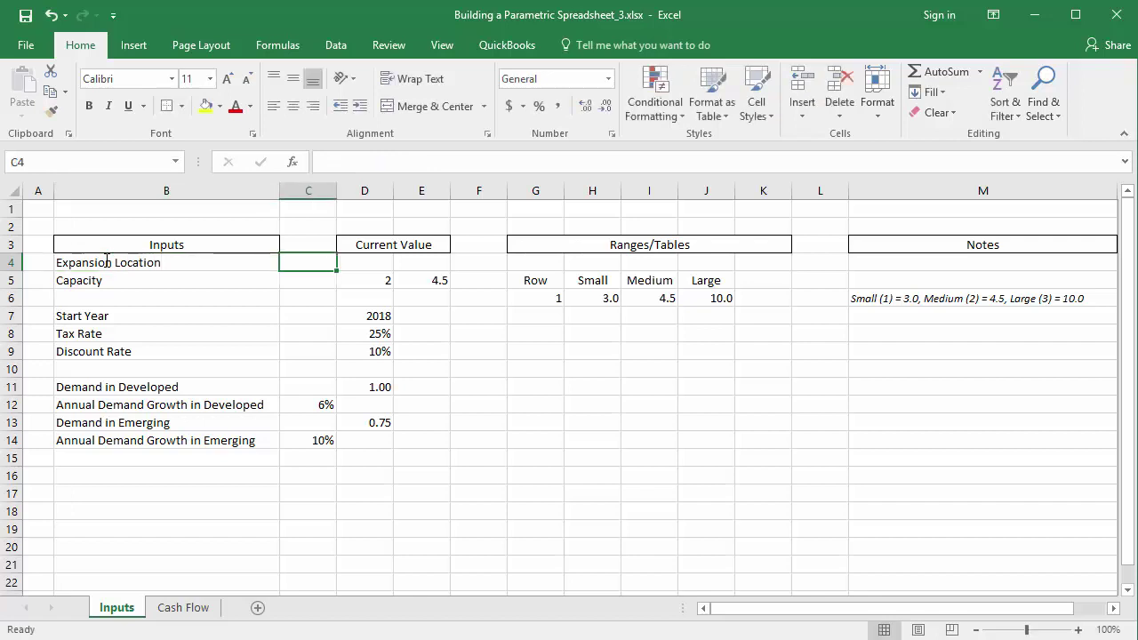
key("Tab")
type("1")
key("ctrl+Return")
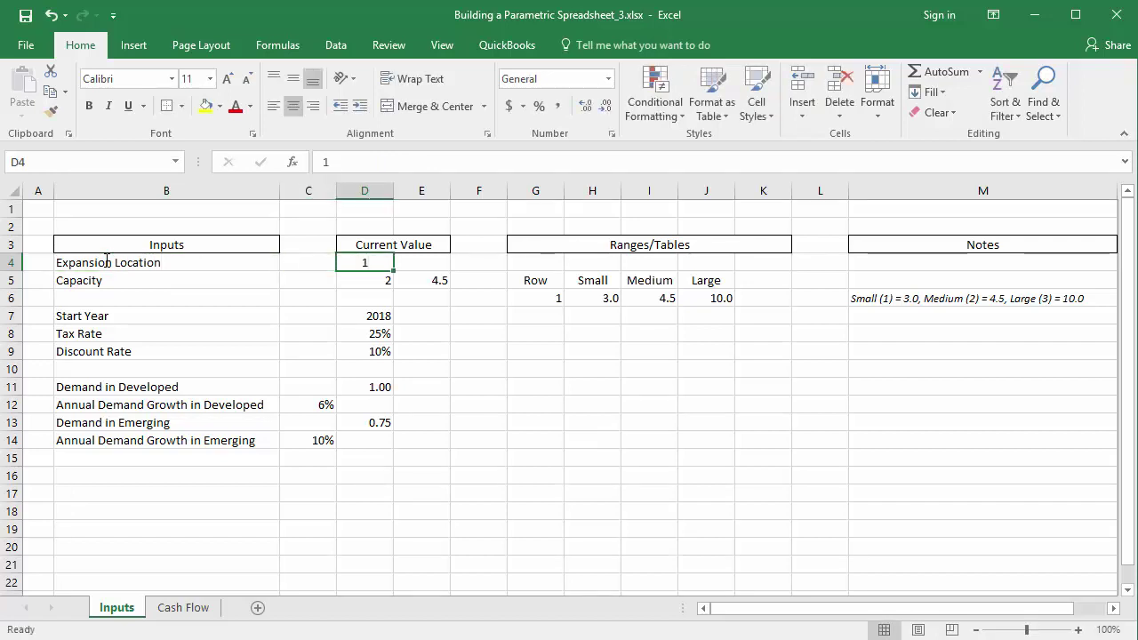
Name cell D4 Expansion_Location and add the note "Expand in Developed=1, Build New in Emerging=2" in M4.
left_click(49, 160)
type("Expans")
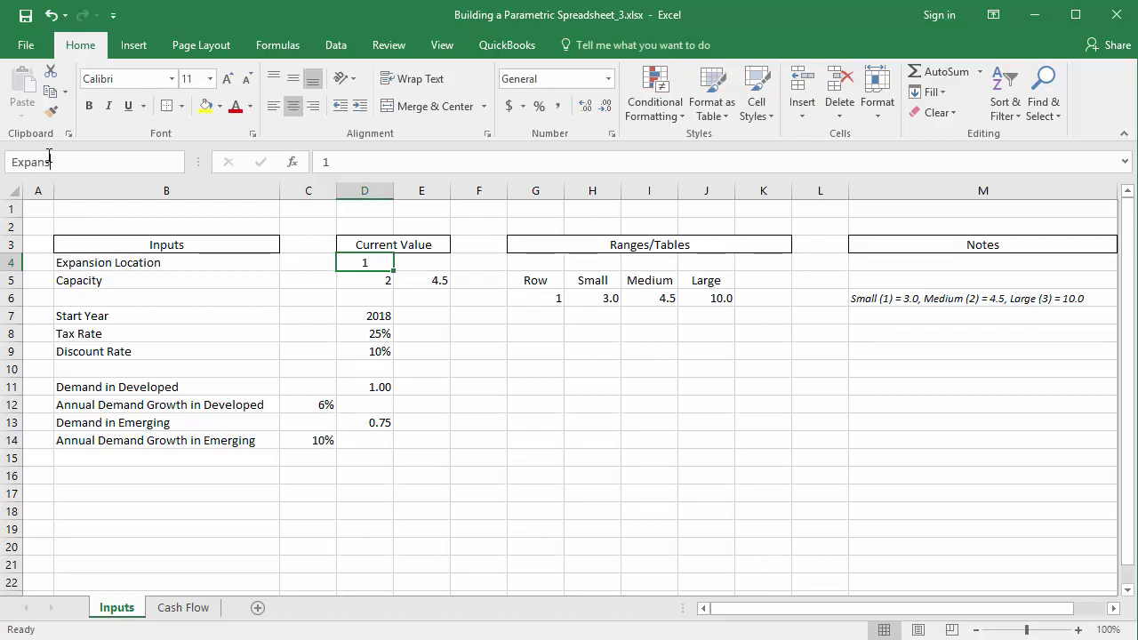
type("ion_Location")
key("Return")
left_click(878, 259)
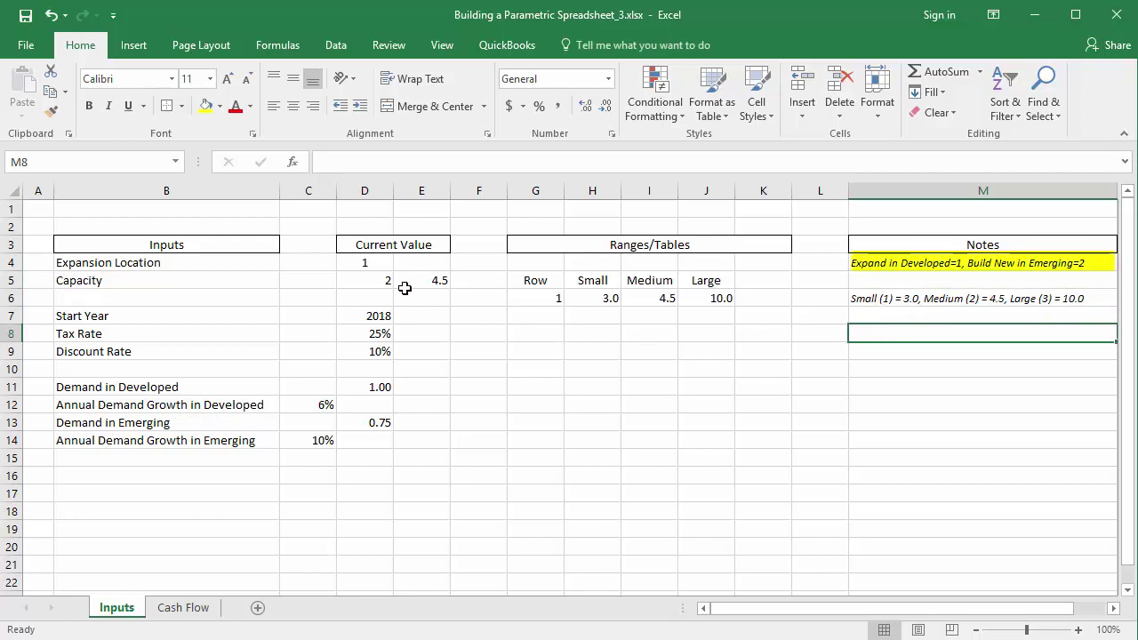
left_click(368, 261)
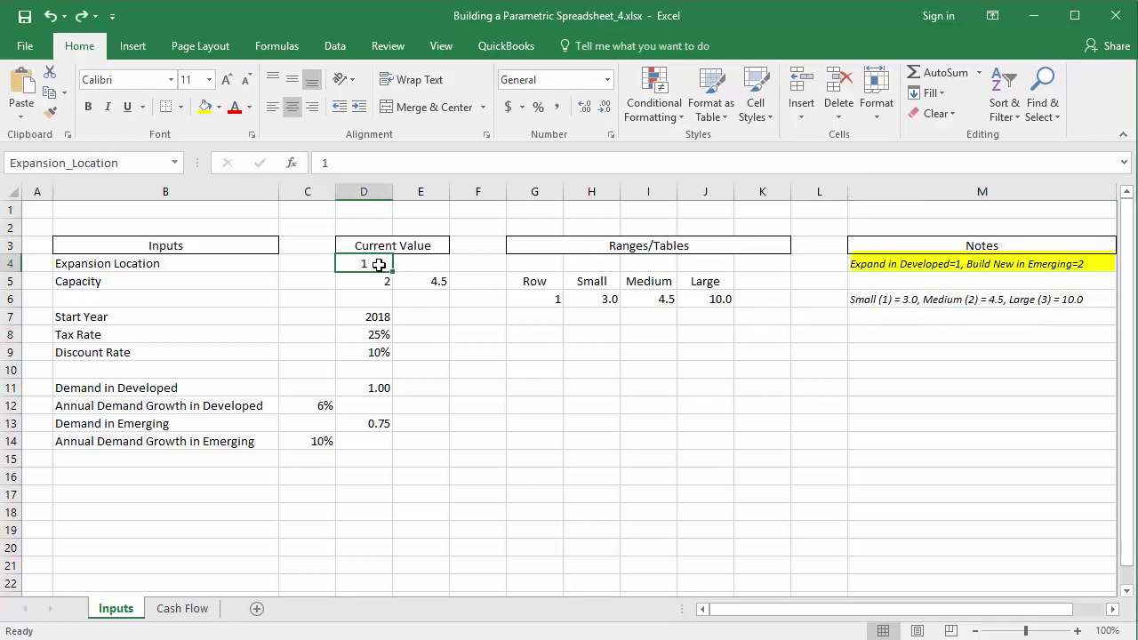
Center the contents of columns C through E and G through K on the Inputs sheet.
left_click_drag(302, 200, 432, 197)
left_click(293, 106)
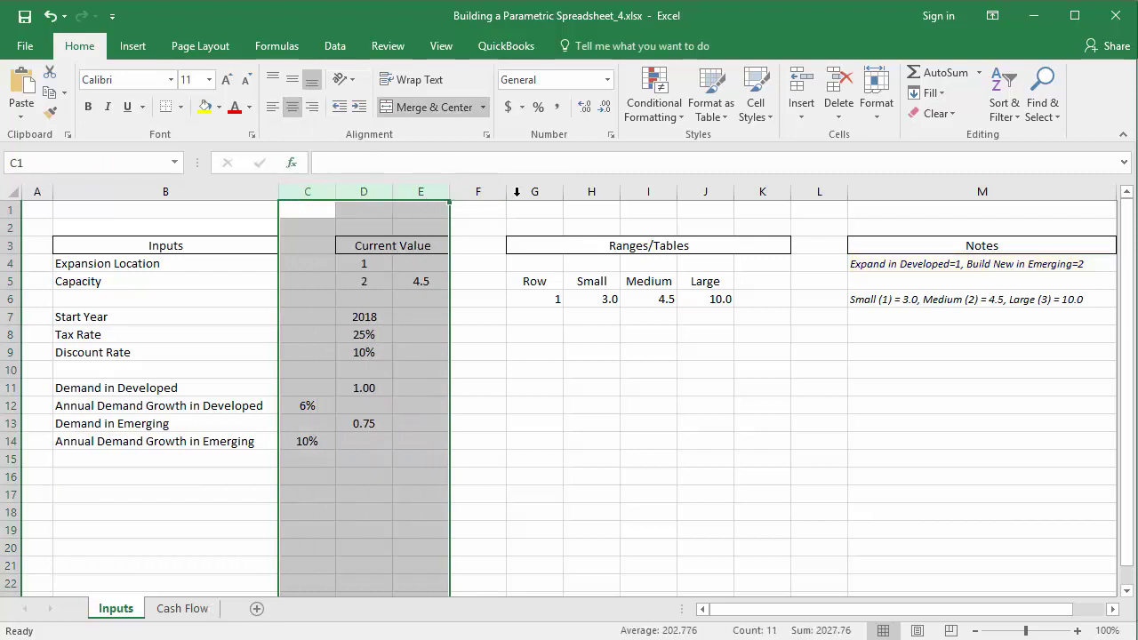
left_click_drag(534, 192, 777, 207)
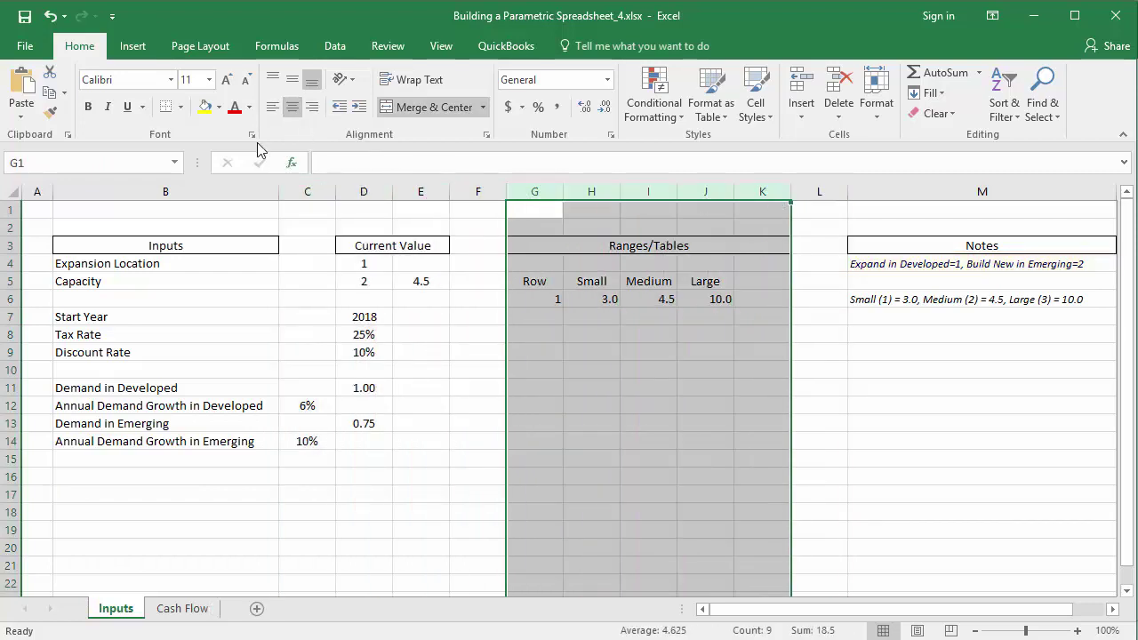
left_click(293, 108)
left_click(294, 107)
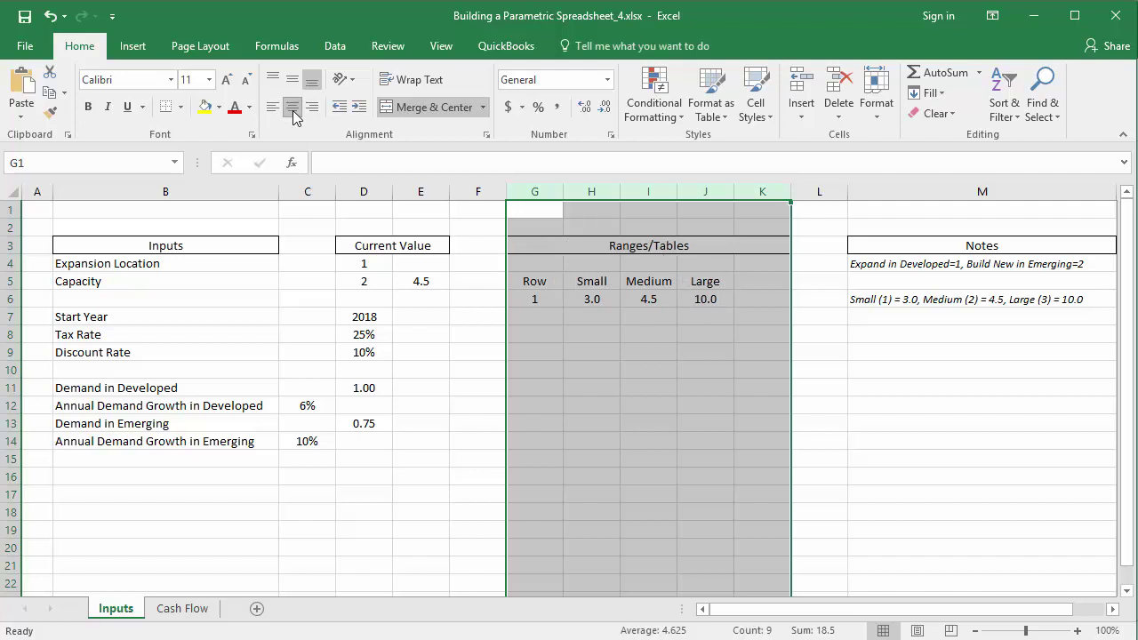
Label B16 Price per Widget and enter $75.00 in D16.
double_click(137, 473)
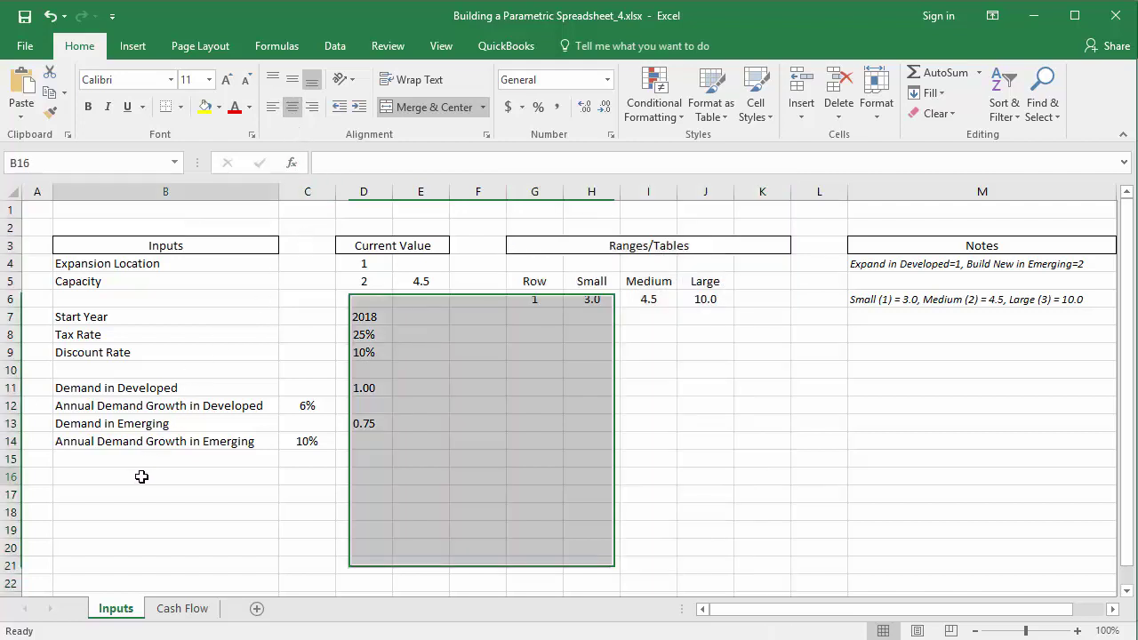
type("Price per ")
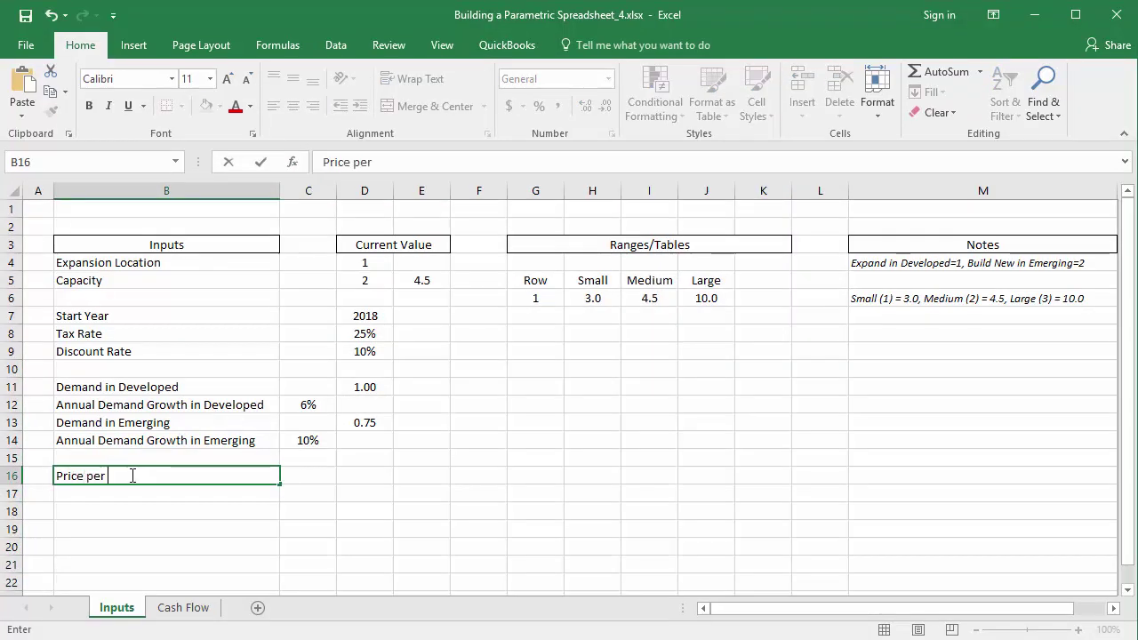
type("Widget")
key("Tab")
key("Tab")
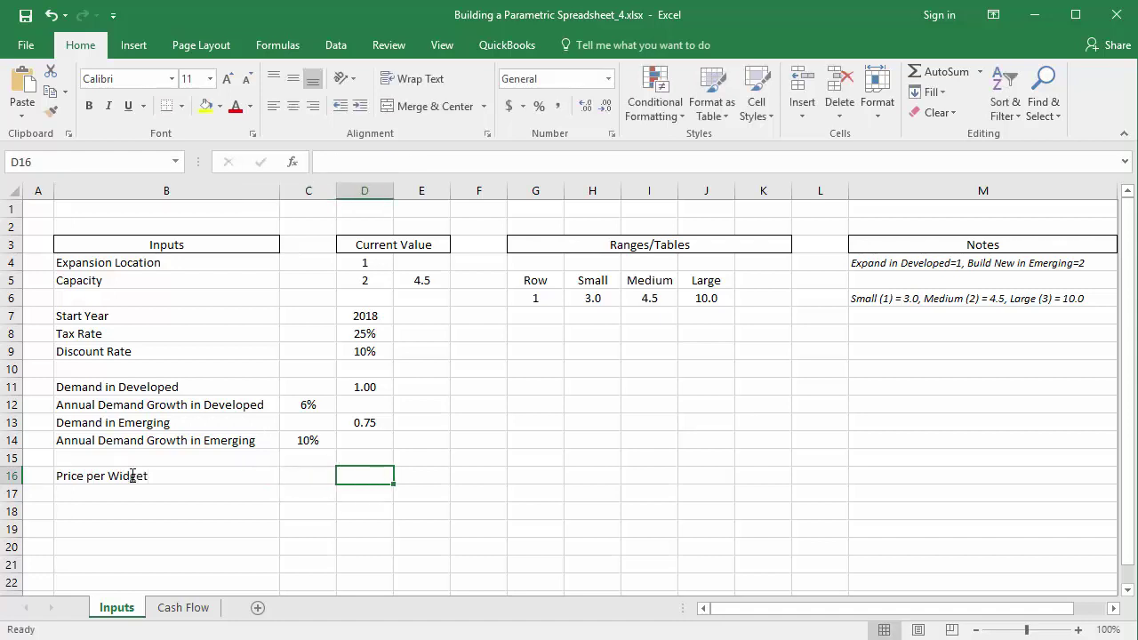
type("75")
key("ctrl+Return")
Assign the name Price to the widget price cell D16.
left_click(89, 162)
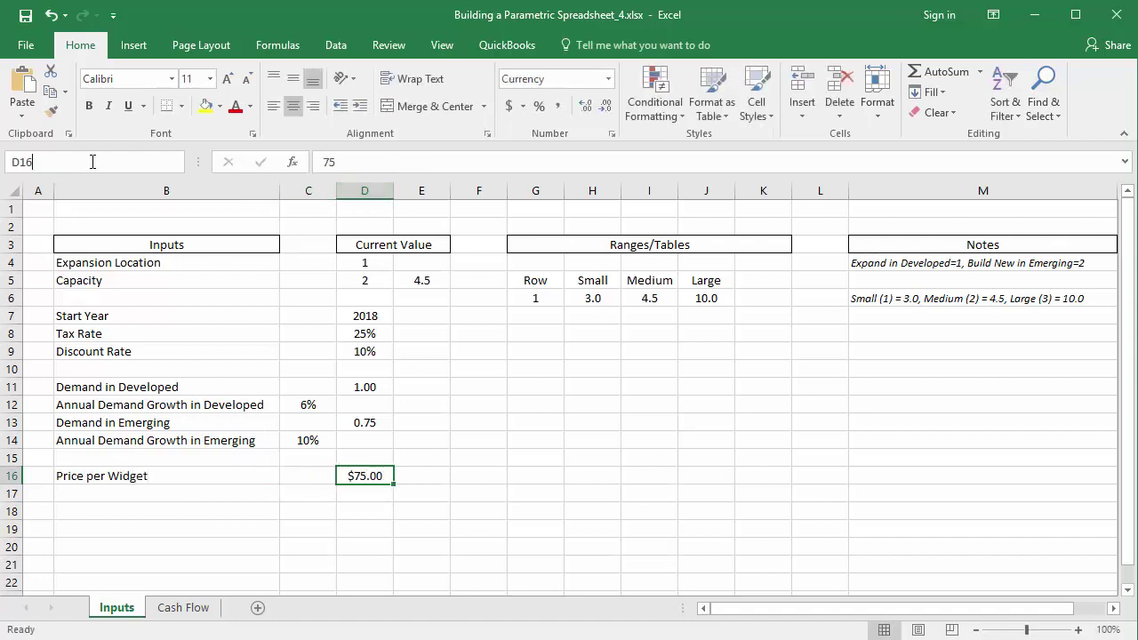
type("P")
key("Return")
Copy the Price per Widget label from Inputs to B19 on the Cash Flow sheet and enter =Price in C19.
left_click(142, 474)
key("ctrl+c")
left_click(178, 608)
left_click(131, 528)
key("ctrl+v")
left_click(316, 527)
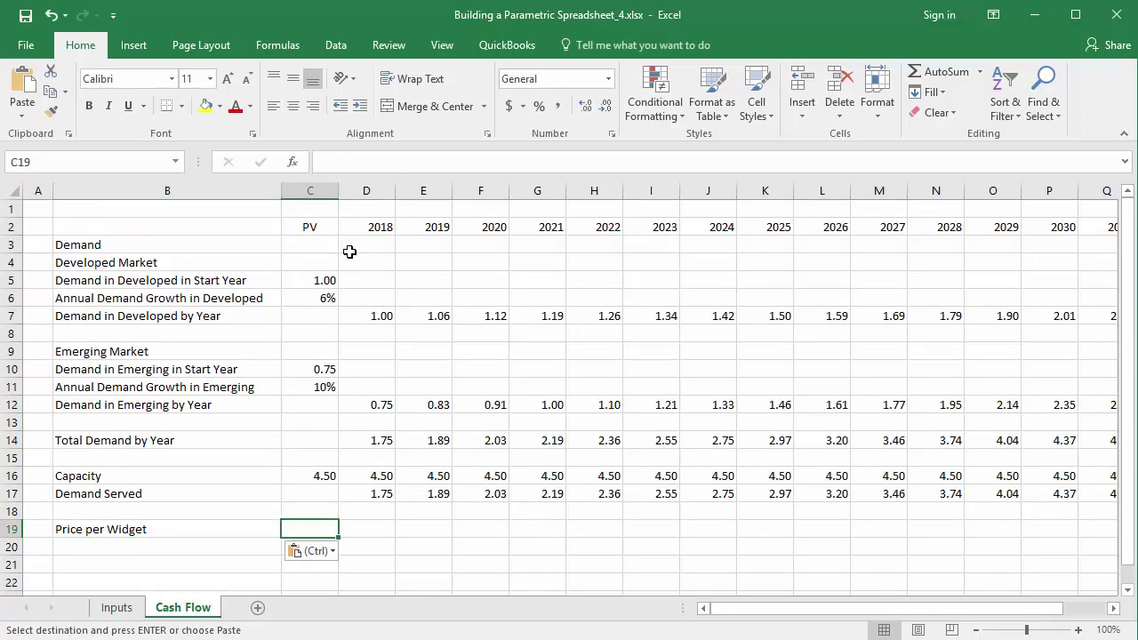
left_click(334, 162)
type("=Price")
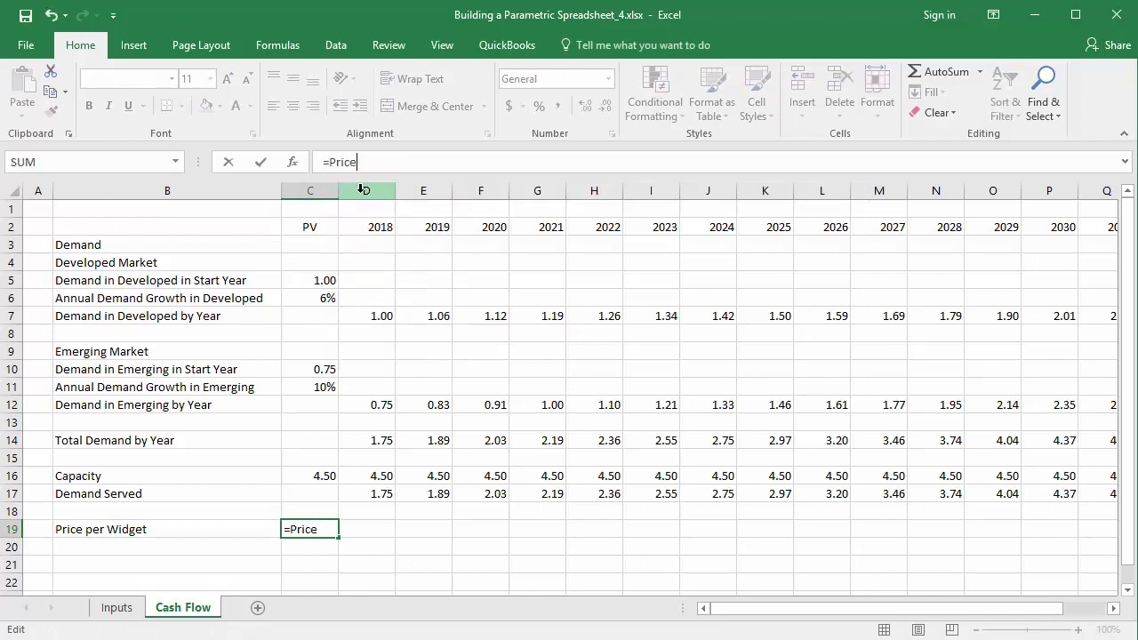
key("ctrl+Return")
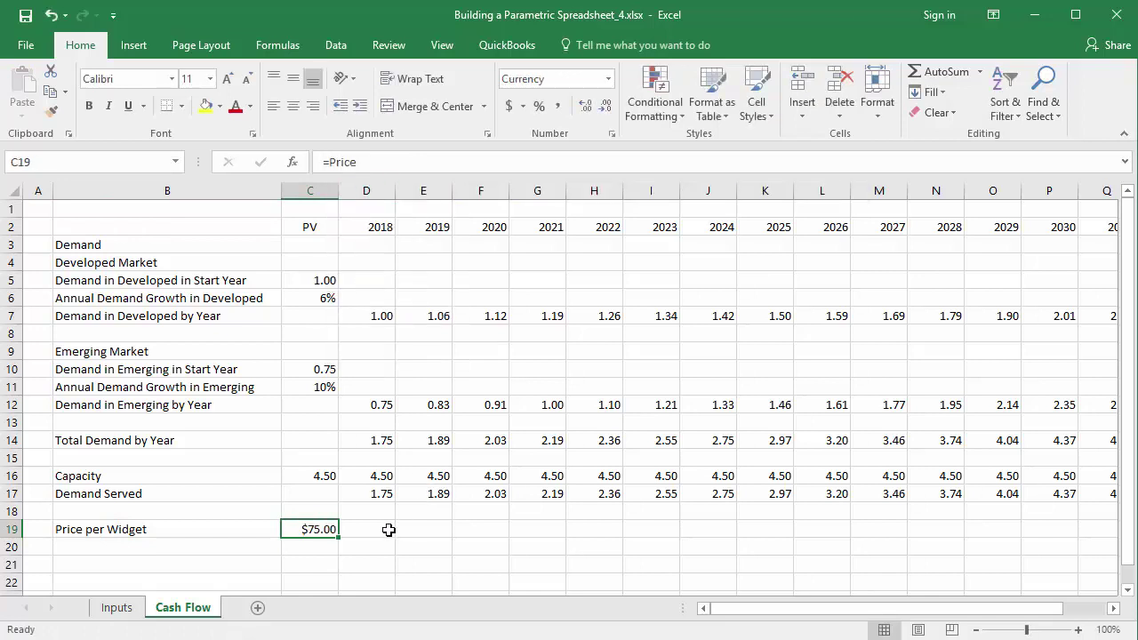
Label B20 Developed Market Sales on the Cash Flow sheet.
left_click(182, 550)
type("Develo")
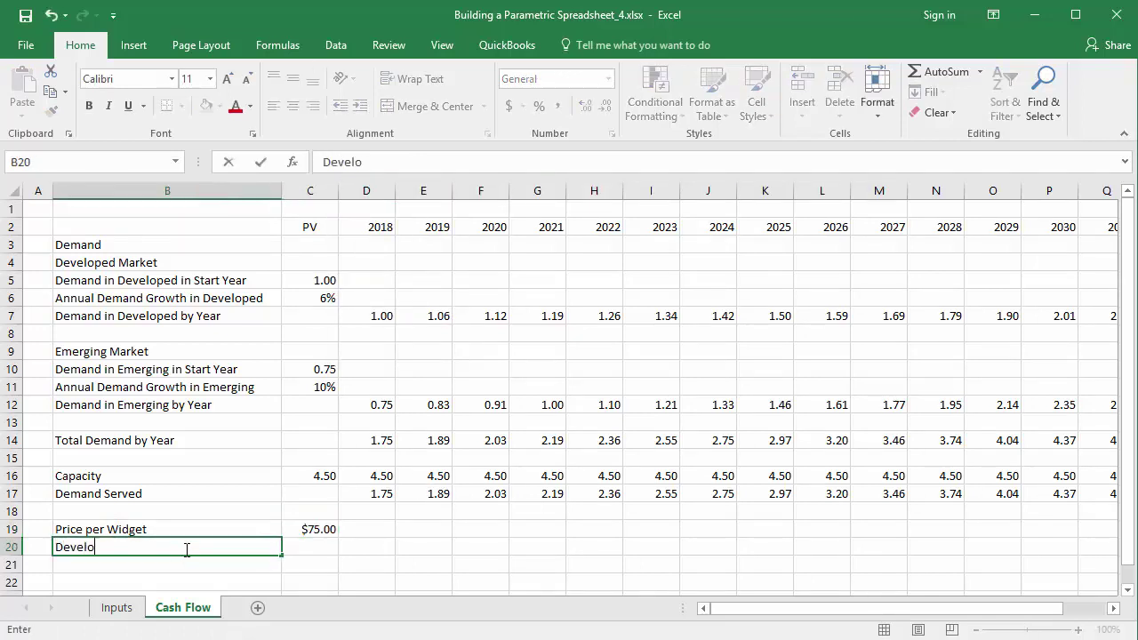
type("ped Market Sales")
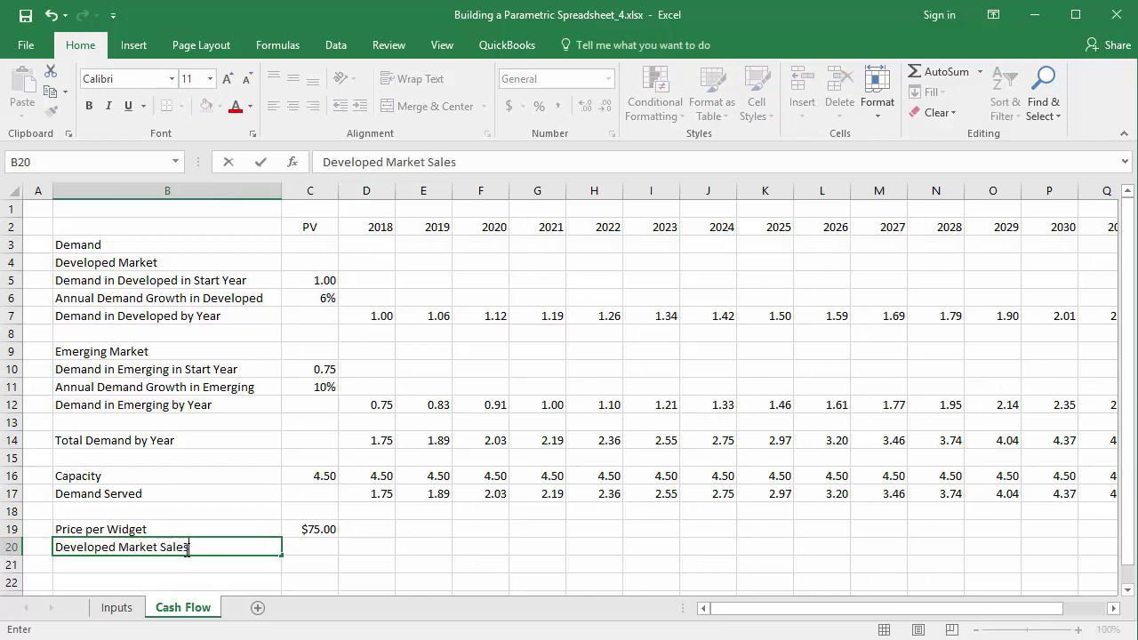
Enter =D7*$C$19 in D20 for 2018 and copy it across row 20 to the 2033 column.
left_click(372, 547)
type("=")
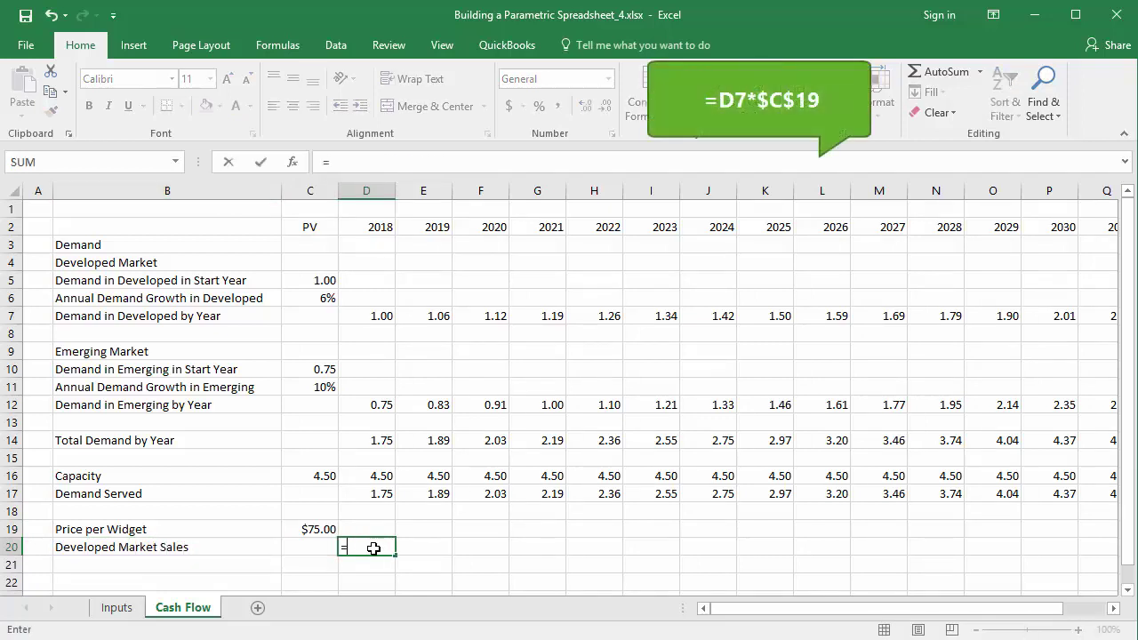
left_click(369, 314)
type("*")
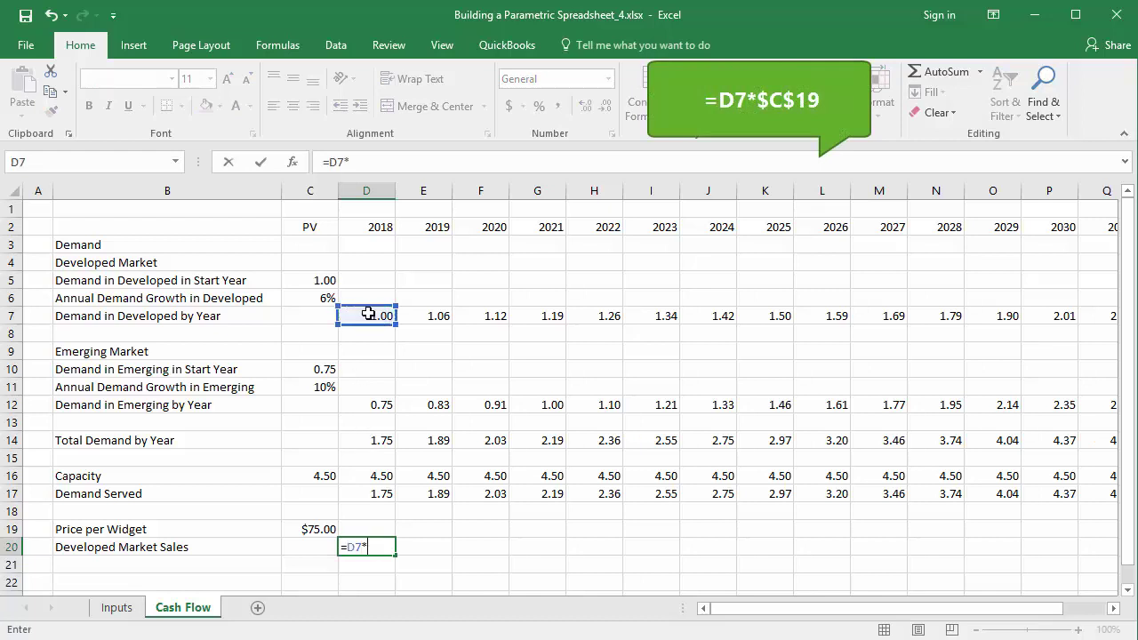
left_click(313, 530)
key("F4")
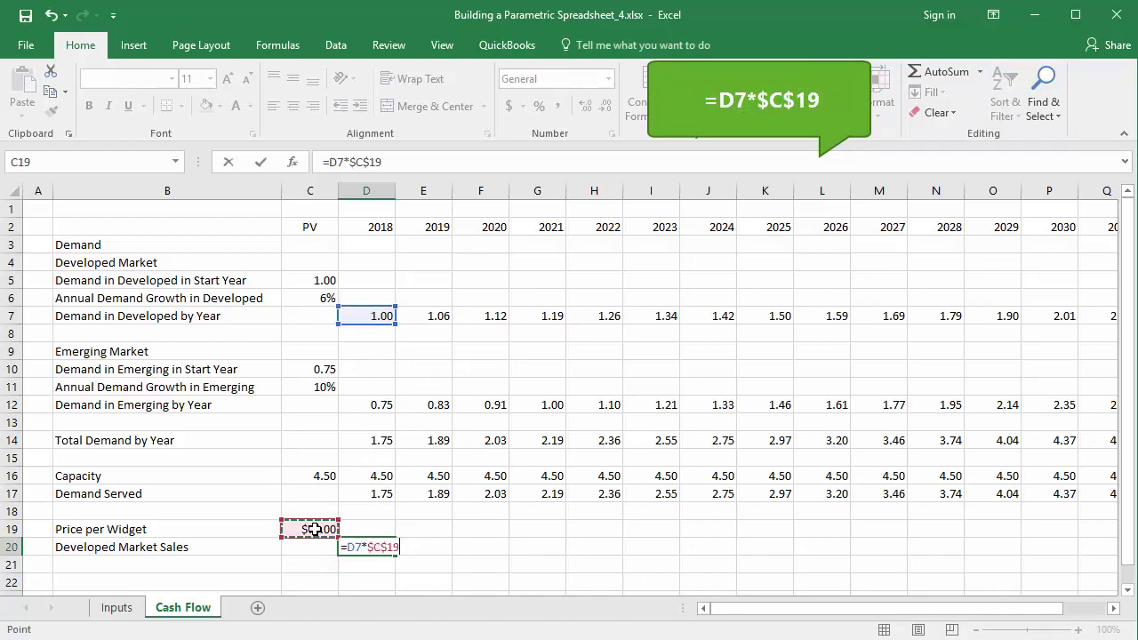
key("ctrl+Return")
left_click_drag(402, 554, 982, 546)
left_click_drag(807, 610, 648, 587)
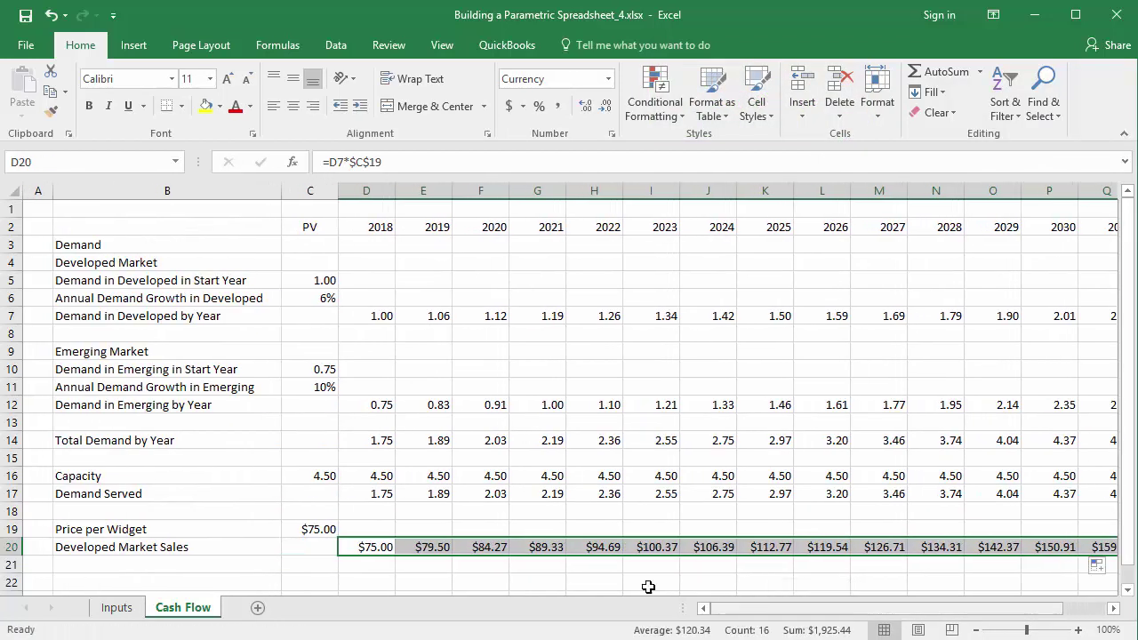
Copy the B20 label to B21 and change it to Emerging Market Sales.
left_click(119, 546)
key("ctrl+c")
left_click(120, 565)
key("ctrl+v")
key("Escape")
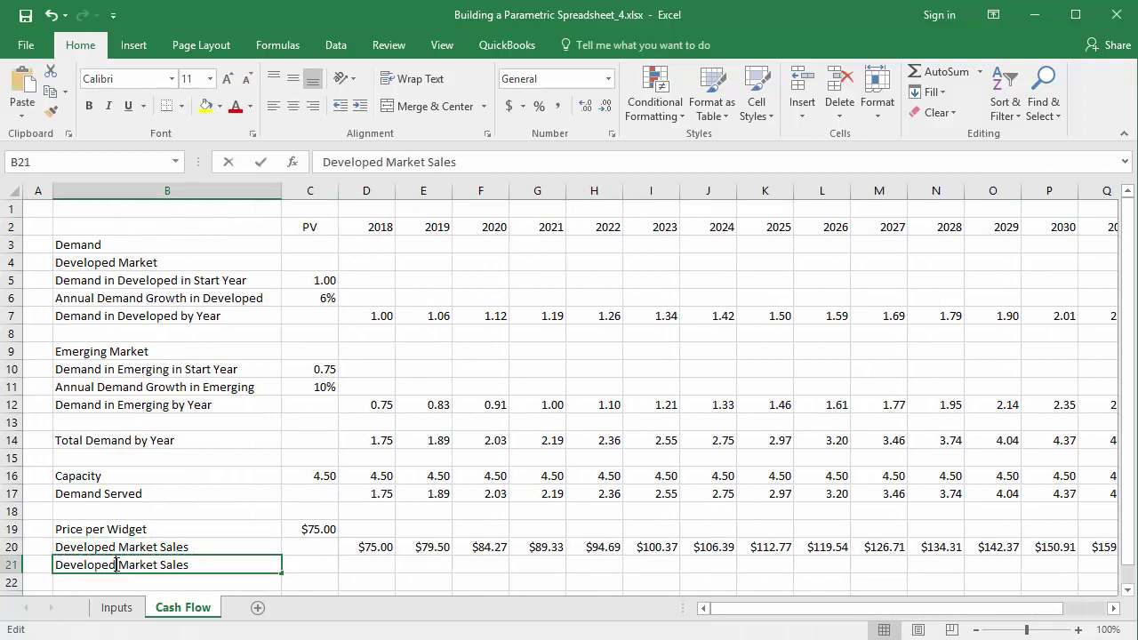
double_click(120, 566)
double_click(120, 565)
type("Emerging")
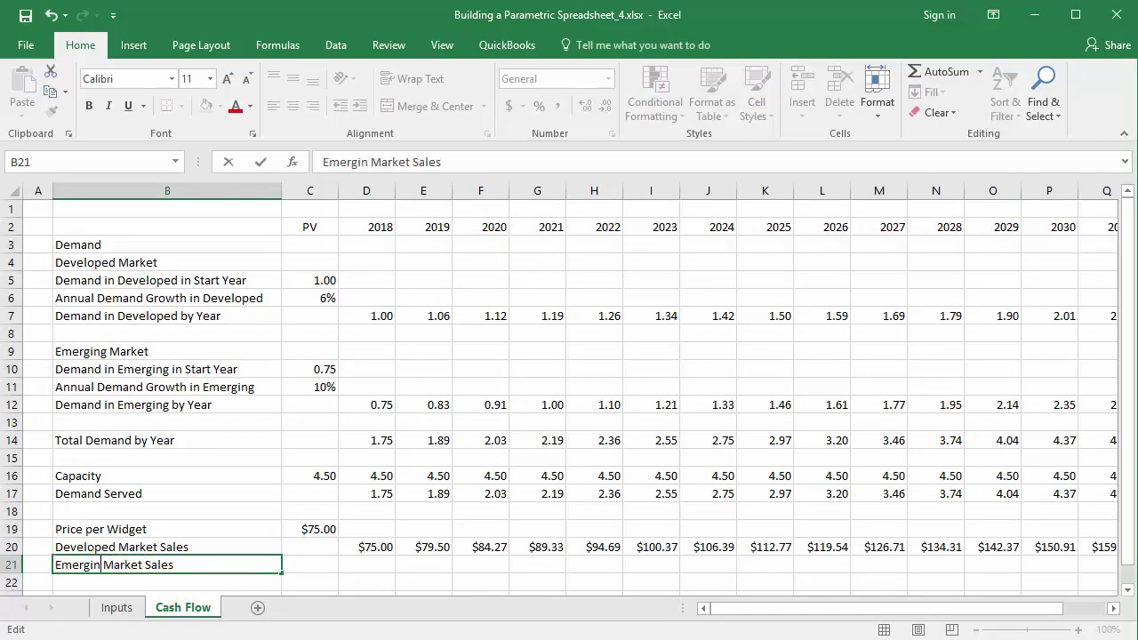
key("ctrl+Return")
Enter =(D17-D7)*$C$19 in D21 for 2018 and copy it across row 21 to the 2033 column.
left_click(390, 567)
type("=(")
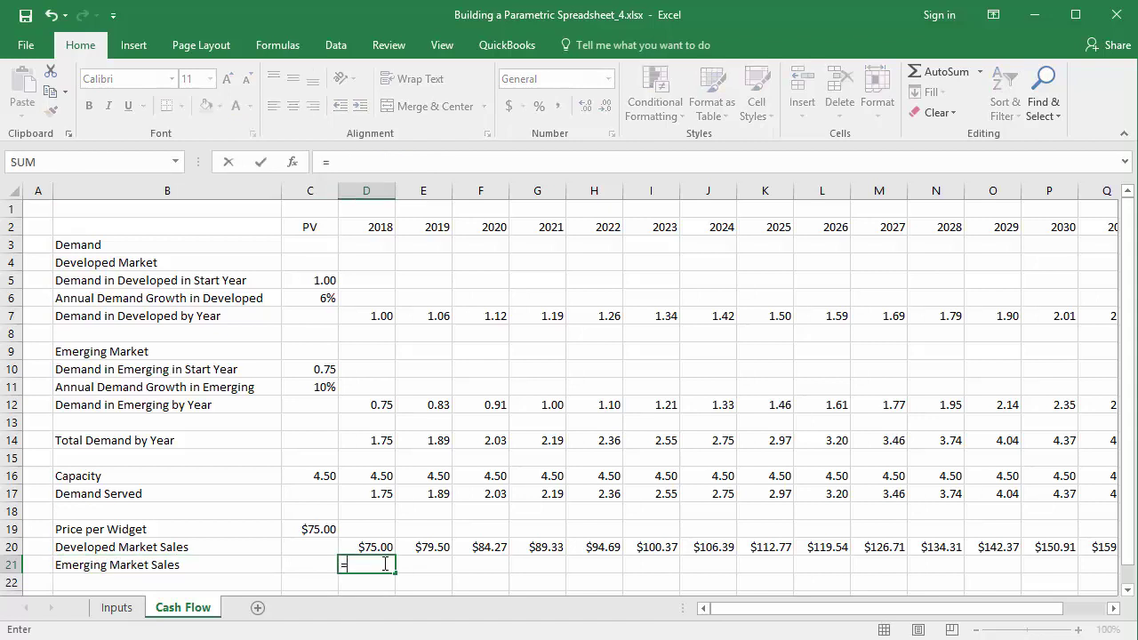
left_click(374, 491)
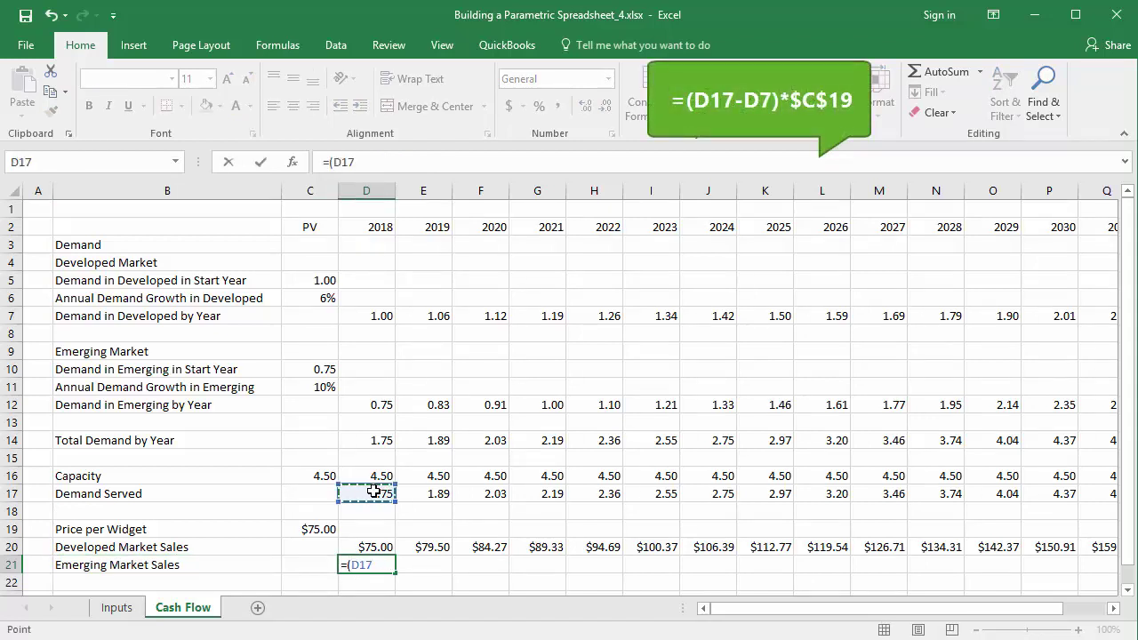
type("-")
left_click(368, 313)
type(")")
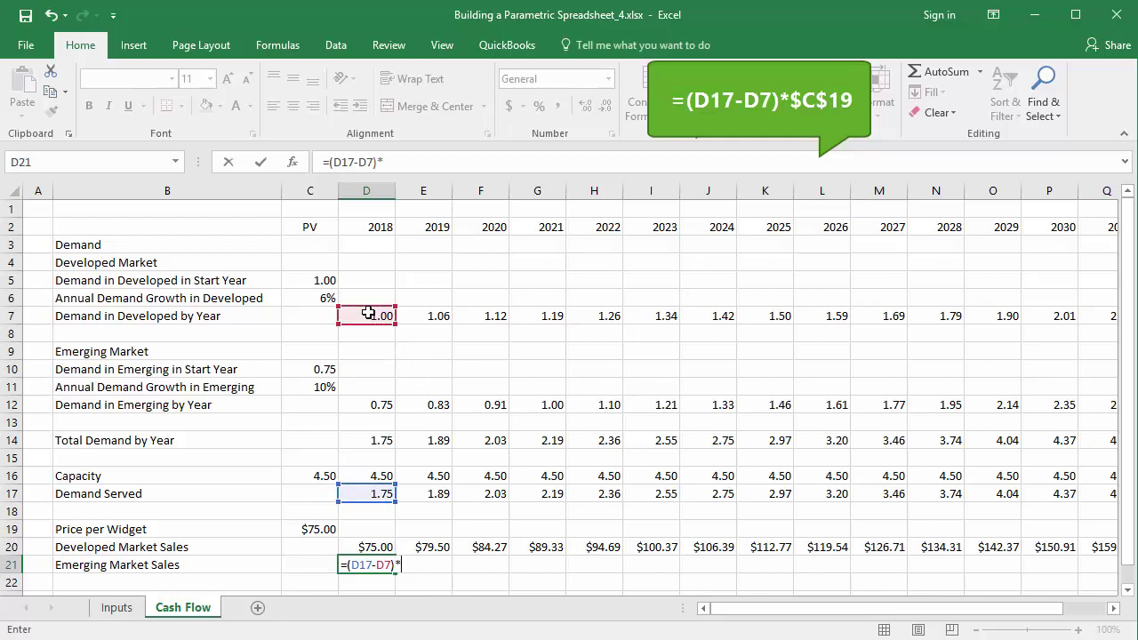
type("*")
left_click(318, 527)
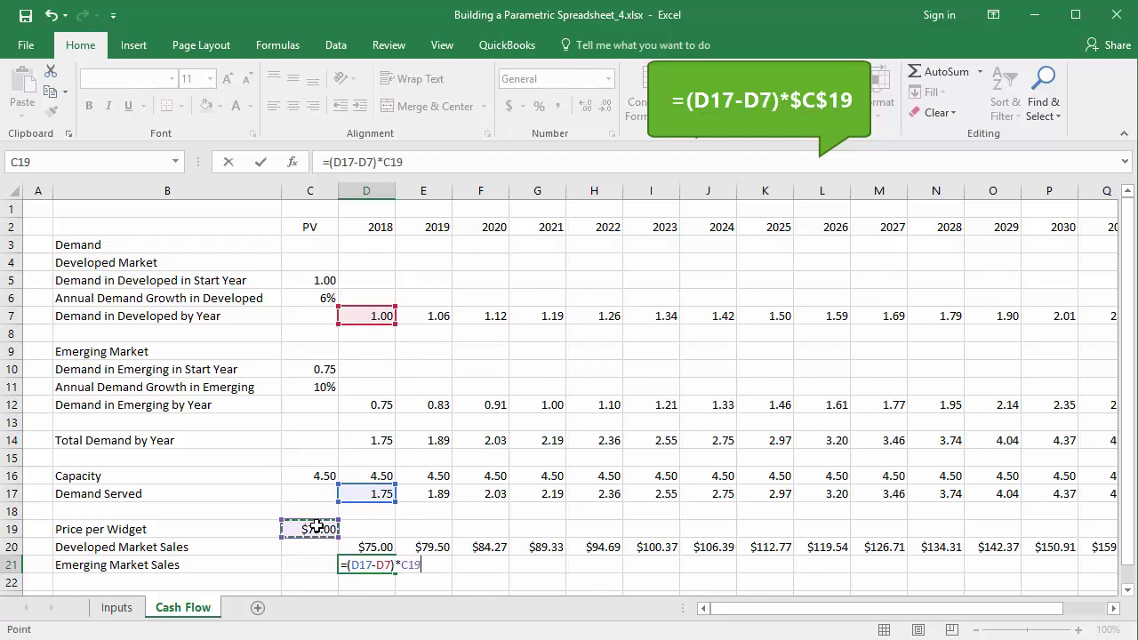
key("F4")
key("ctrl+Return")
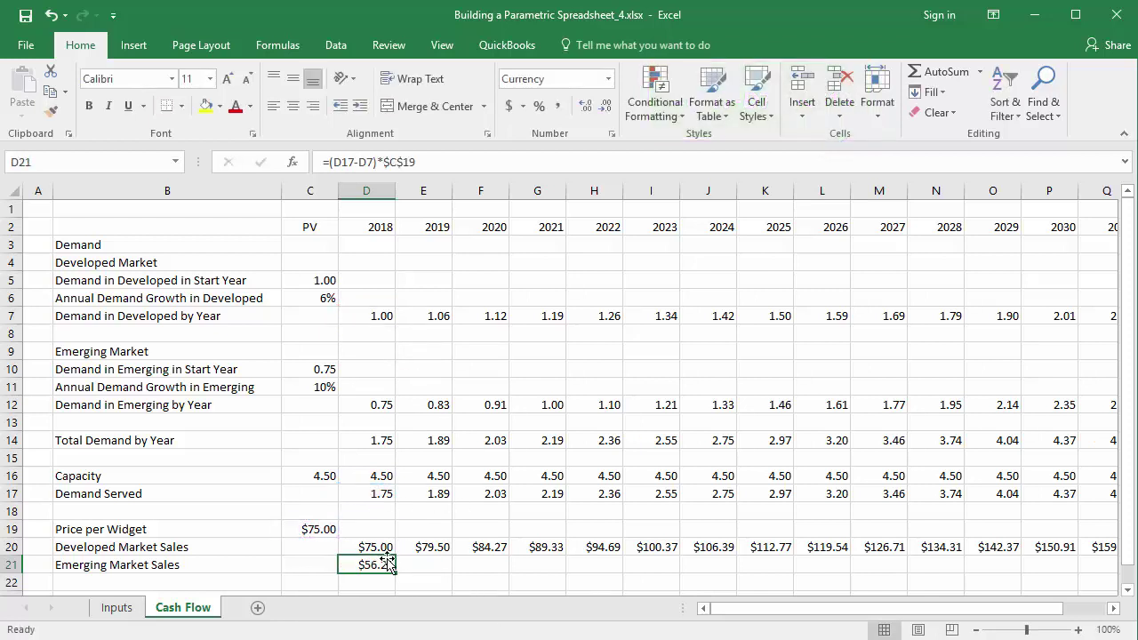
left_click_drag(395, 574, 993, 533)
left_click_drag(796, 608, 756, 610)
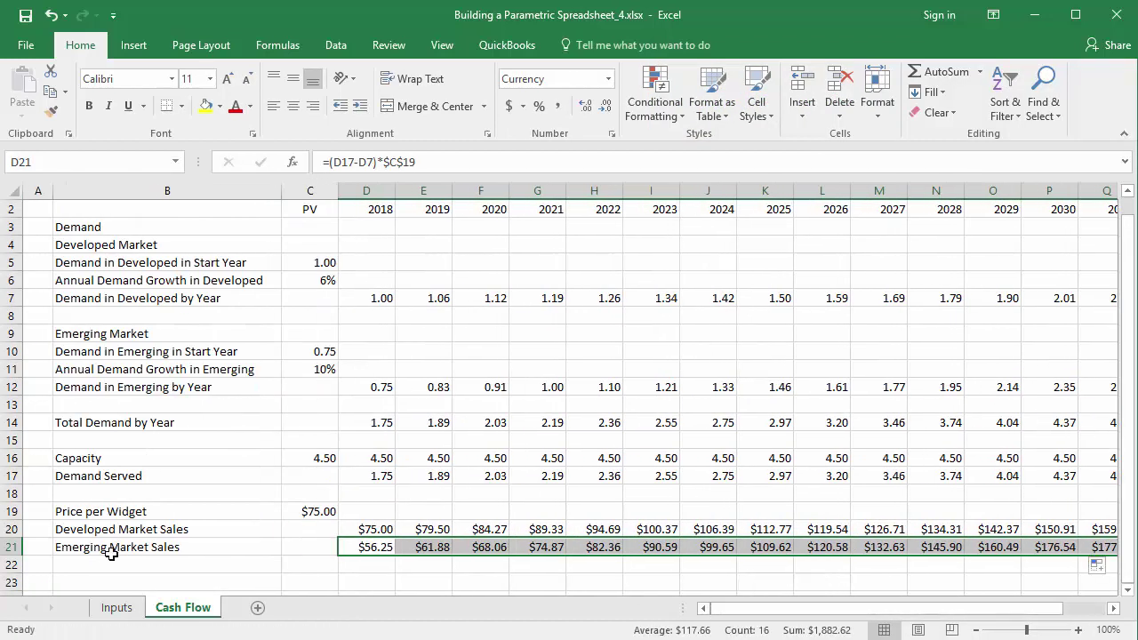
Add a Total Sales row in row 22, with =D17*$C$19 in D22 copied across to the 2033 column.
left_click(103, 561)
type("Total Sales")
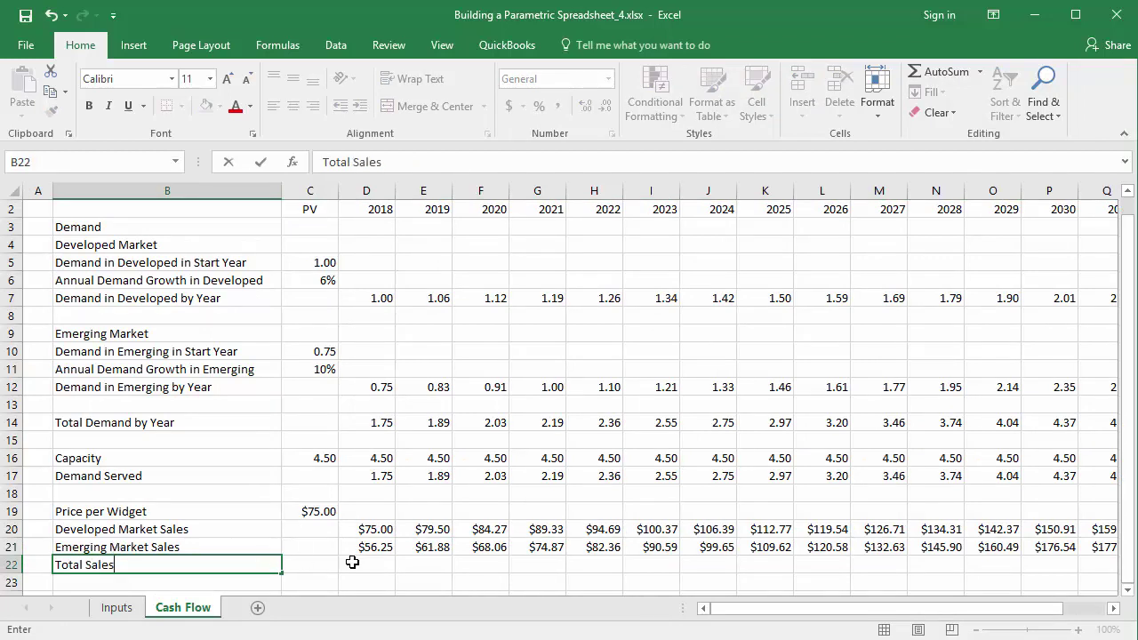
left_click(364, 564)
type("=")
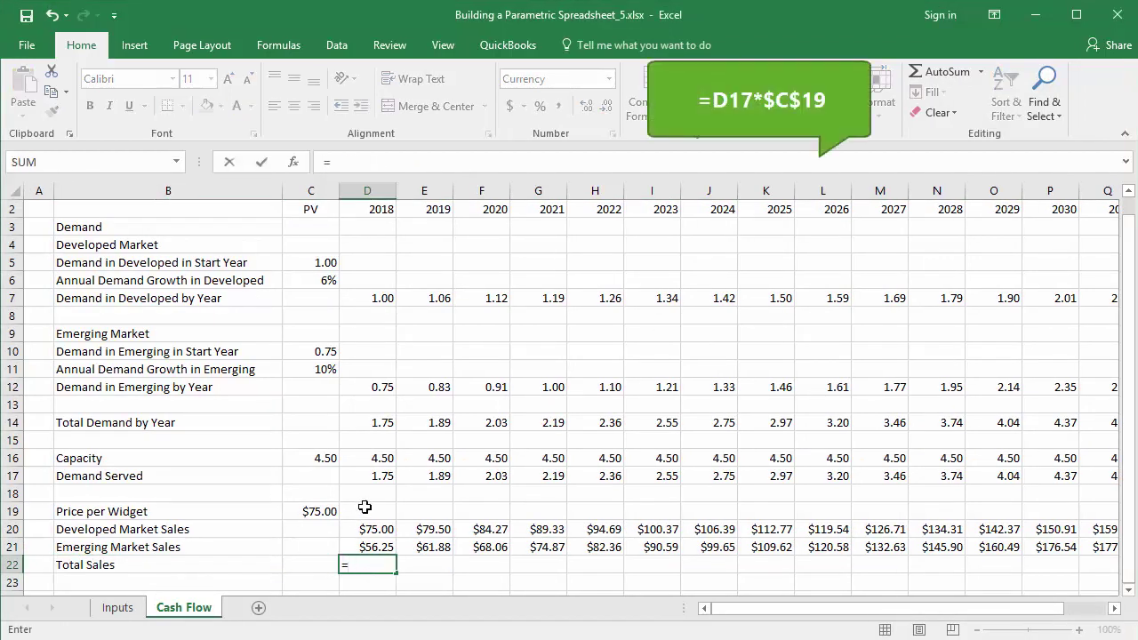
left_click(373, 478)
type("*")
left_click(322, 510)
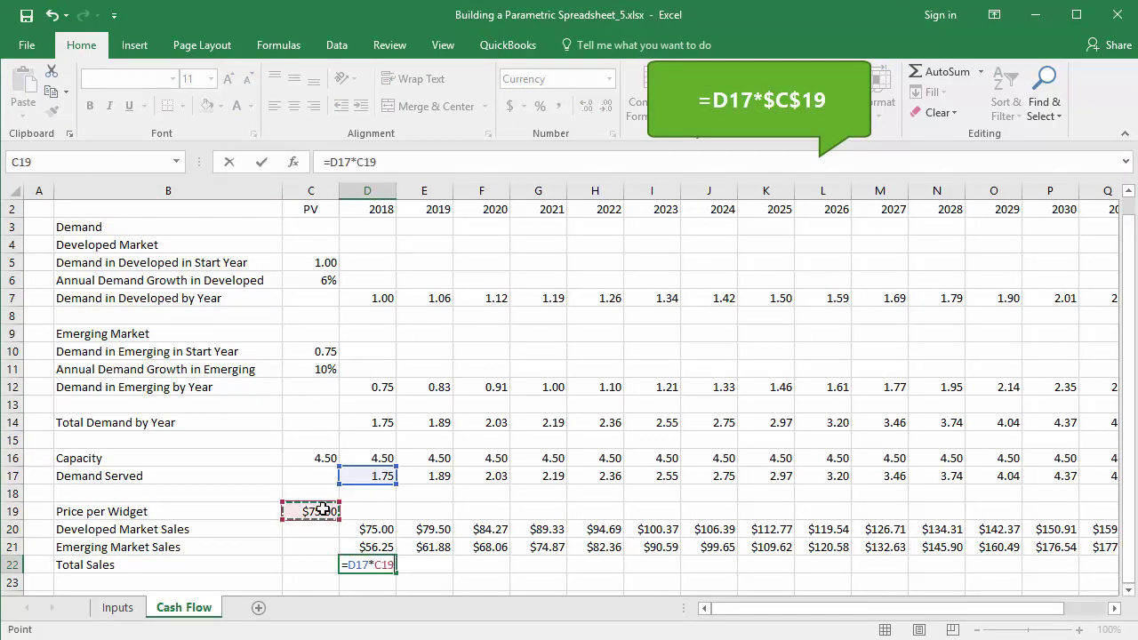
key("F4")
key("ctrl+Return")
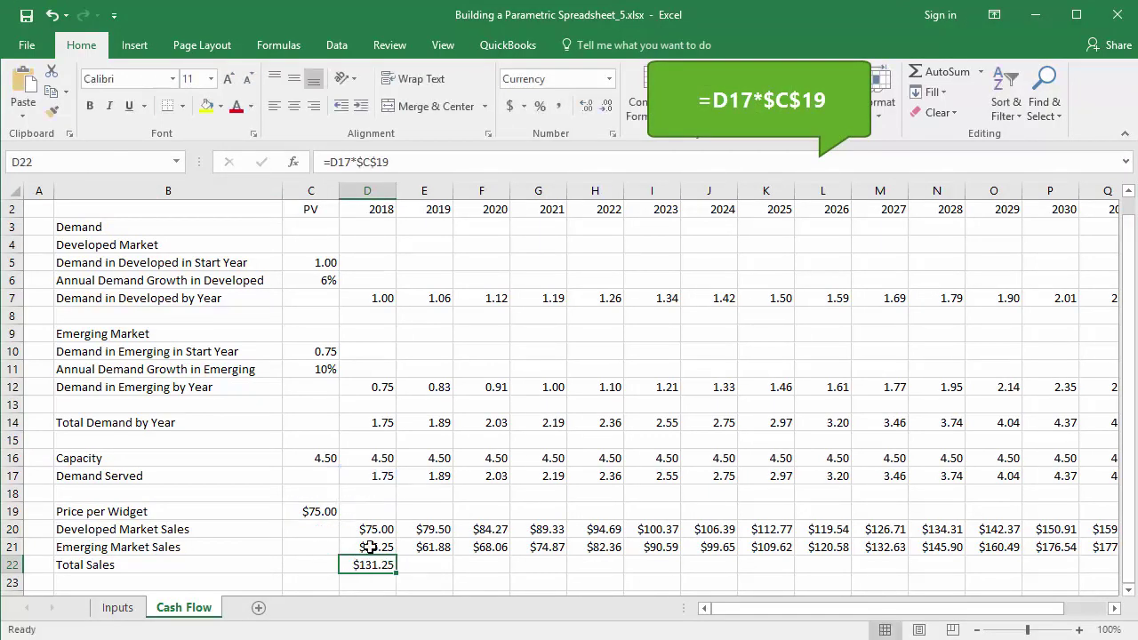
left_click_drag(397, 575, 953, 573)
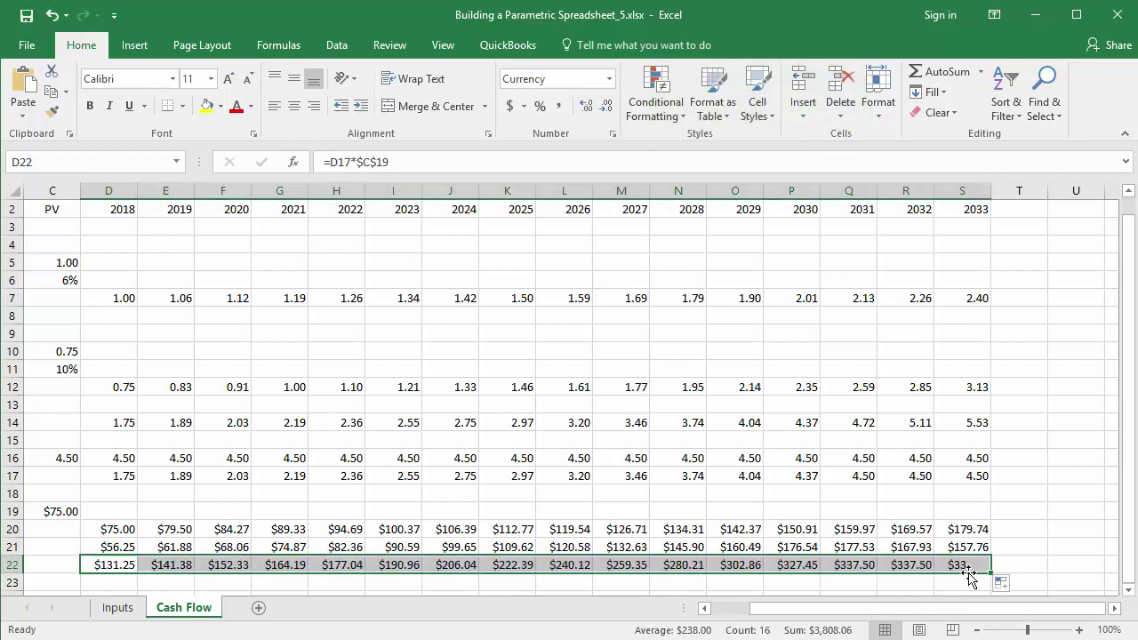
left_click_drag(828, 616, 801, 616)
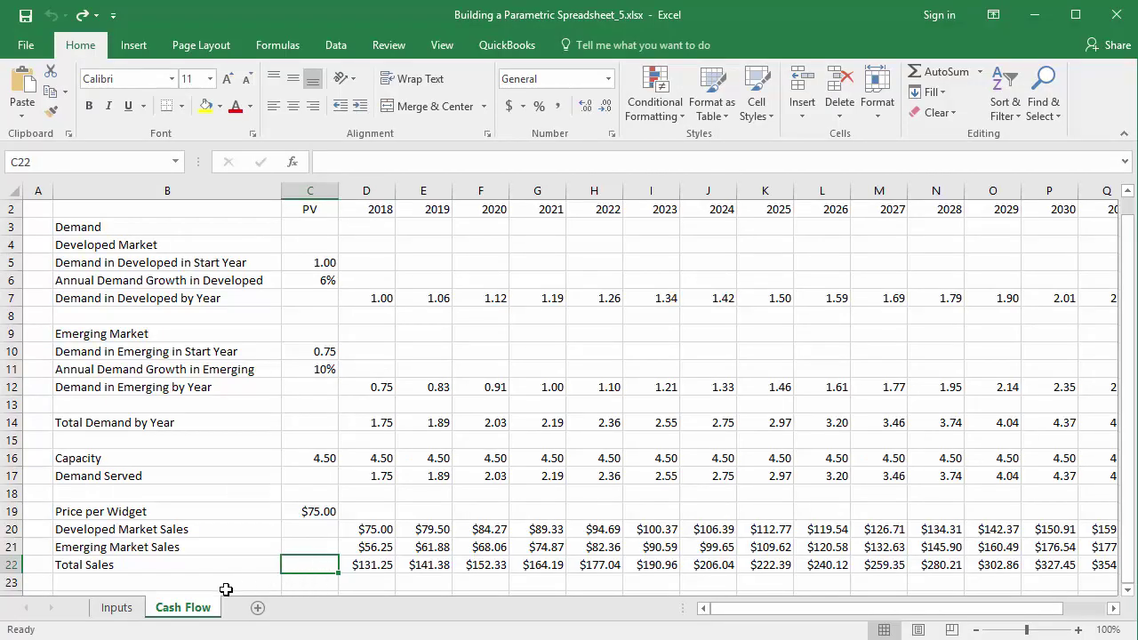
On the Inputs sheet, label B18 Supply Disruption (% Demand Served) and enter 100% in D18.
left_click(116, 608)
double_click(129, 511)
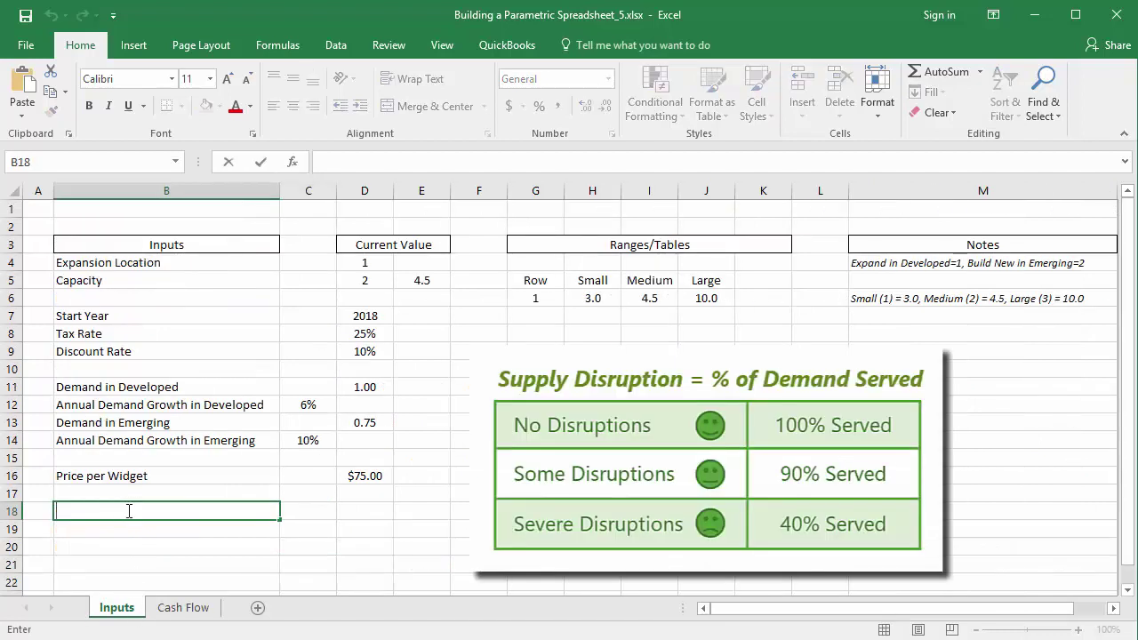
type("Supply Disruption (")
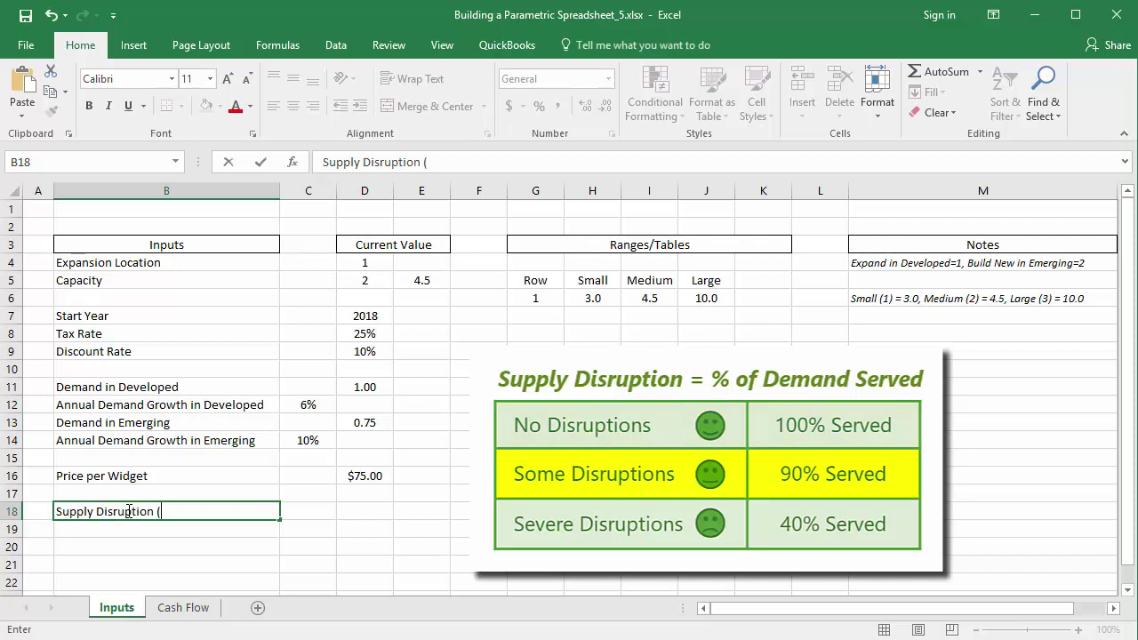
type("% Demand Served")
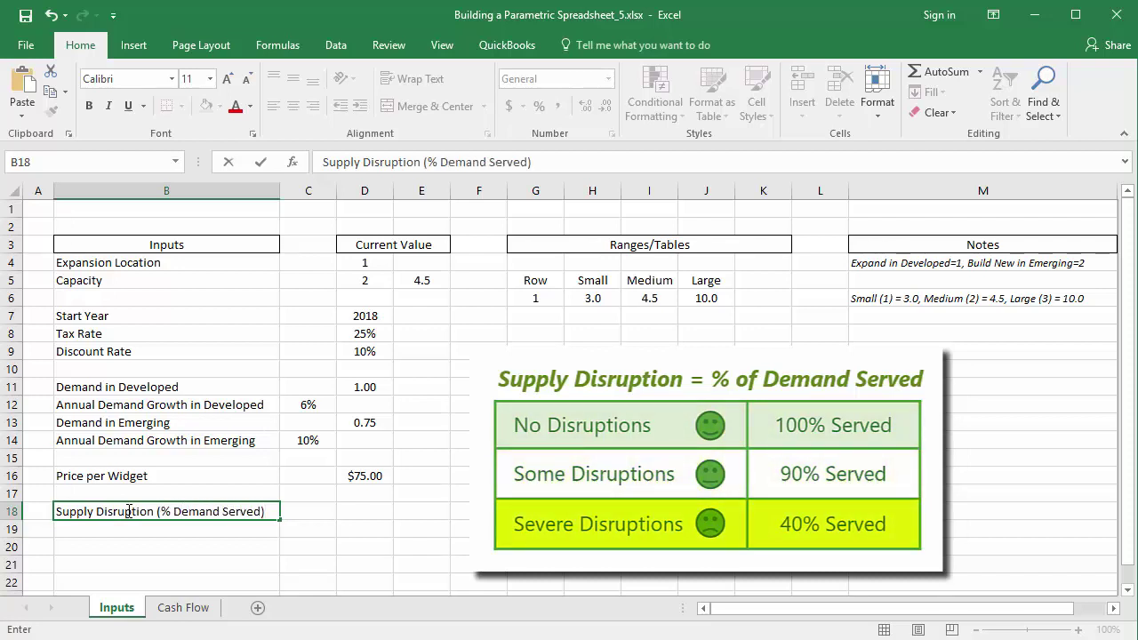
key("Tab")
key("Tab")
type("100%")
key("ctrl+Return")
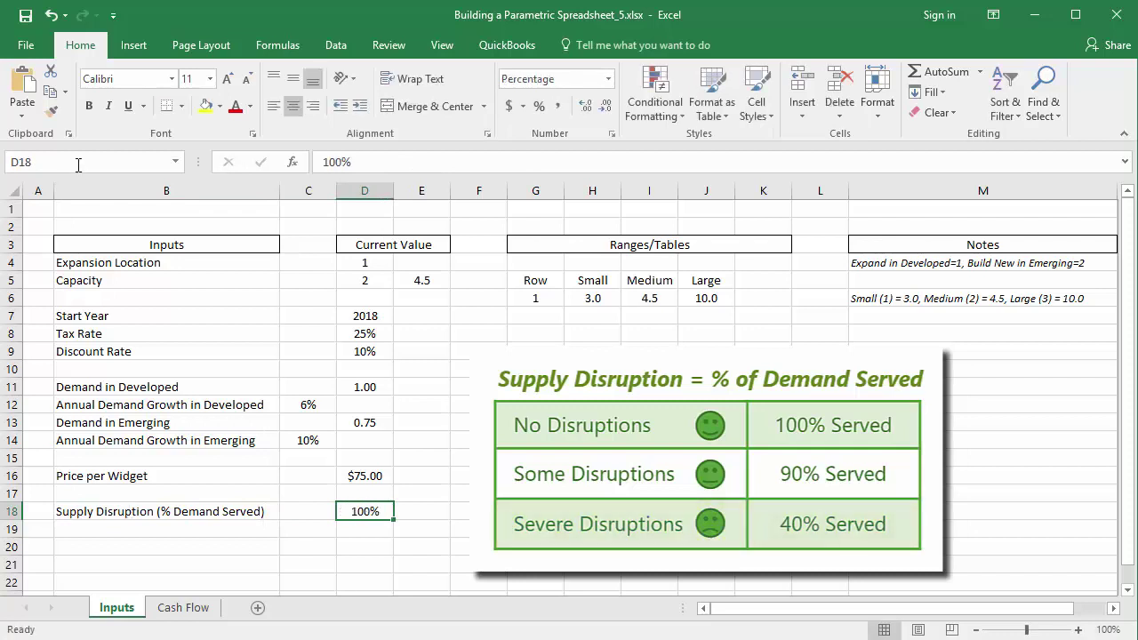
Name cell D18 Supply_Disruption and add the note None = 100%, Some = 90%, Severe = 40% in M18.
left_click(50, 162)
type("Supply_Disruption")
key("Return")
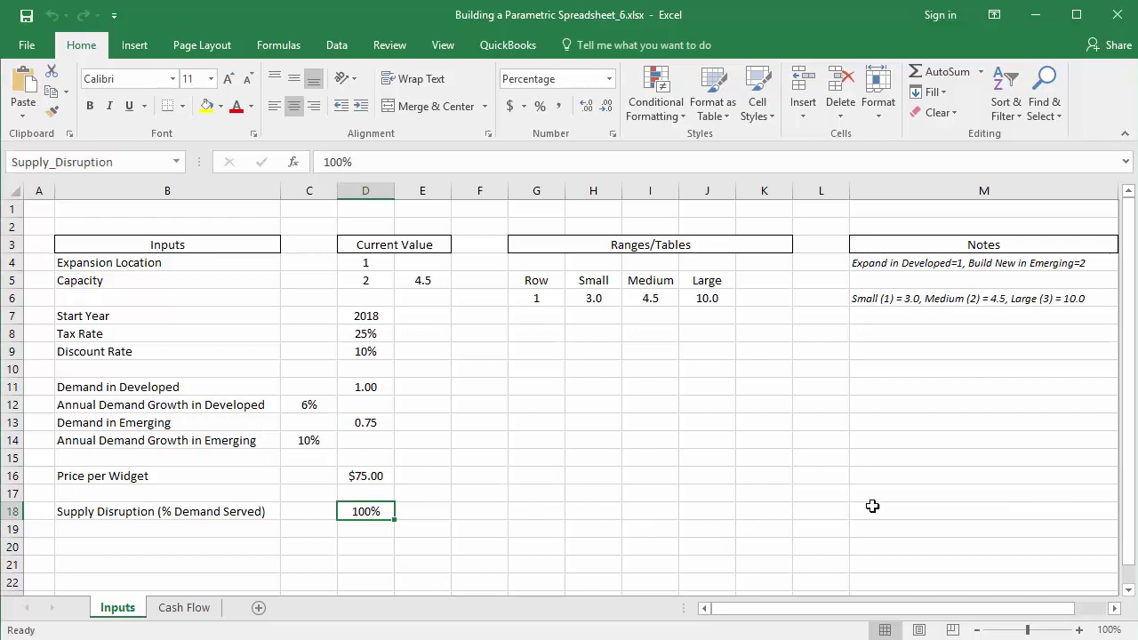
left_click(876, 508)
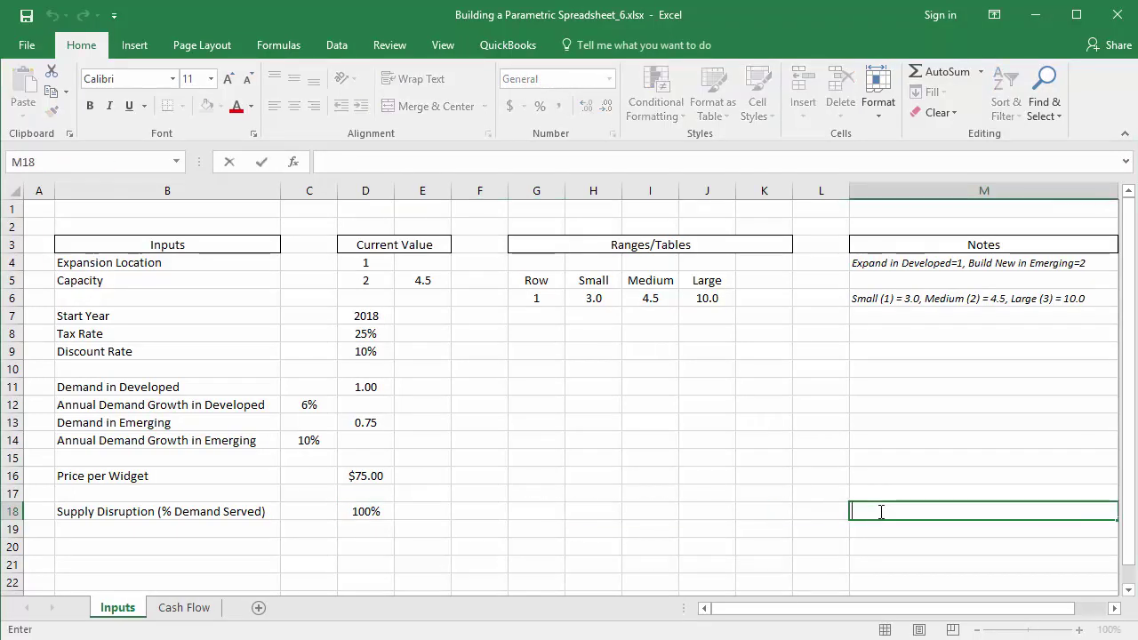
Change D17 on the Cash Flow sheet to =IF(Expansion_Location=1, Supply_Disruption, 1)*MIN(D14,D16) and copy it across row 17 to the 2033 column.
left_click(183, 607)
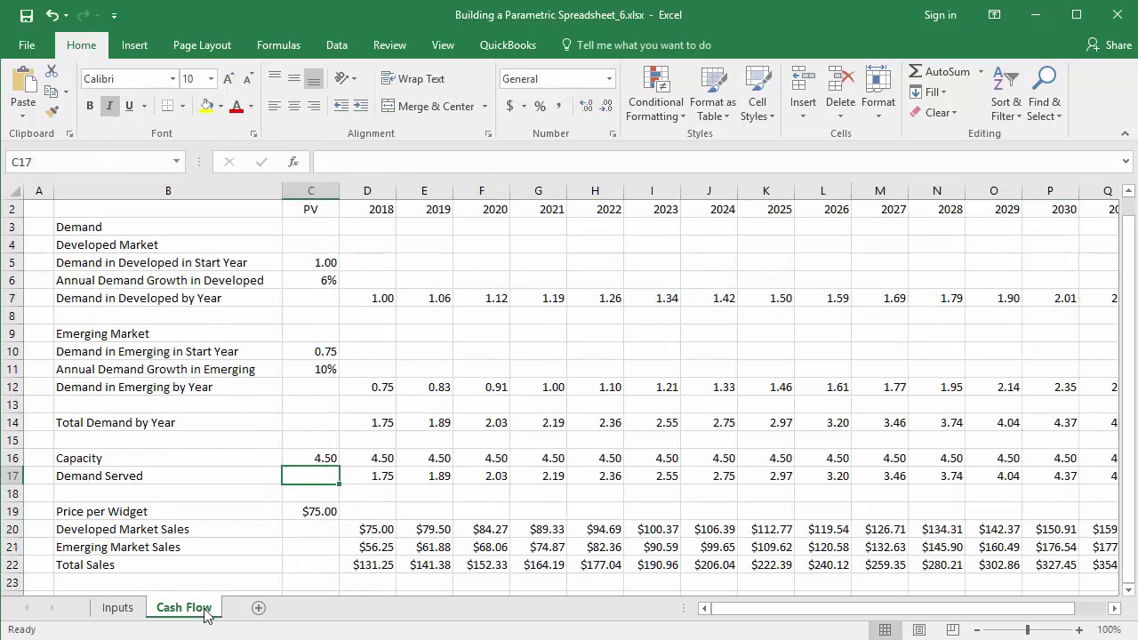
left_click(376, 475)
left_click(329, 162)
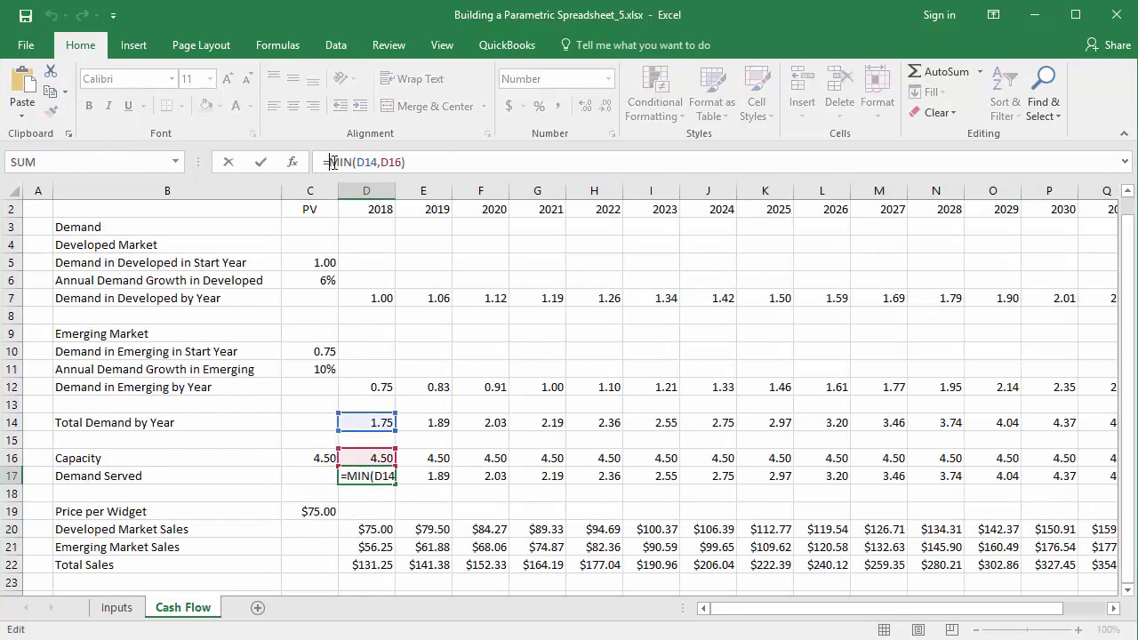
type("IF(")
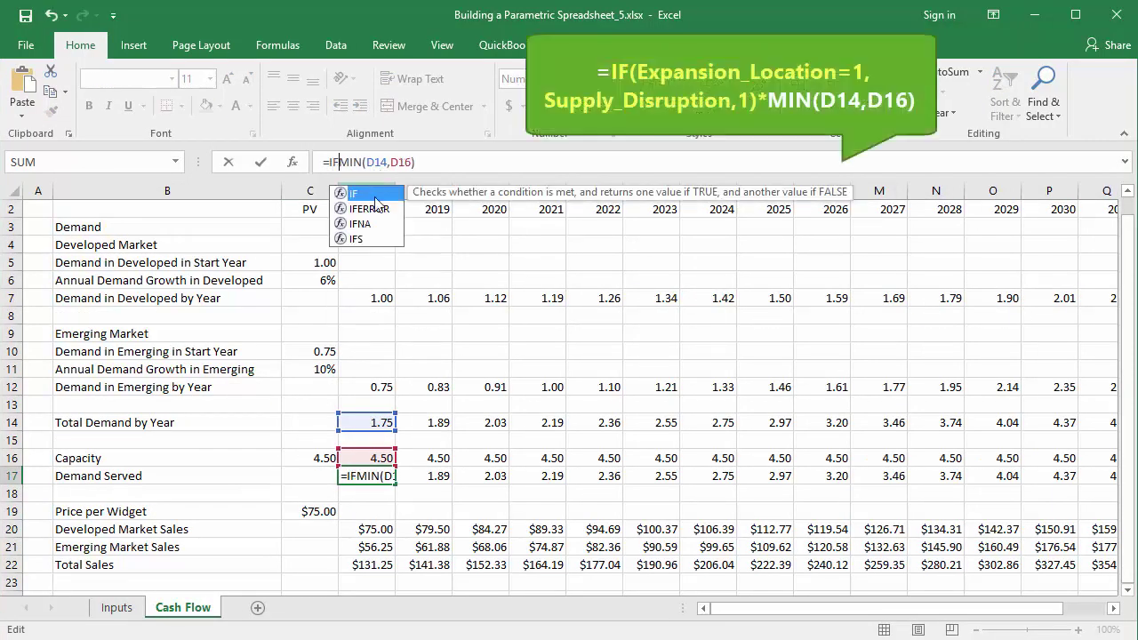
type("Exp")
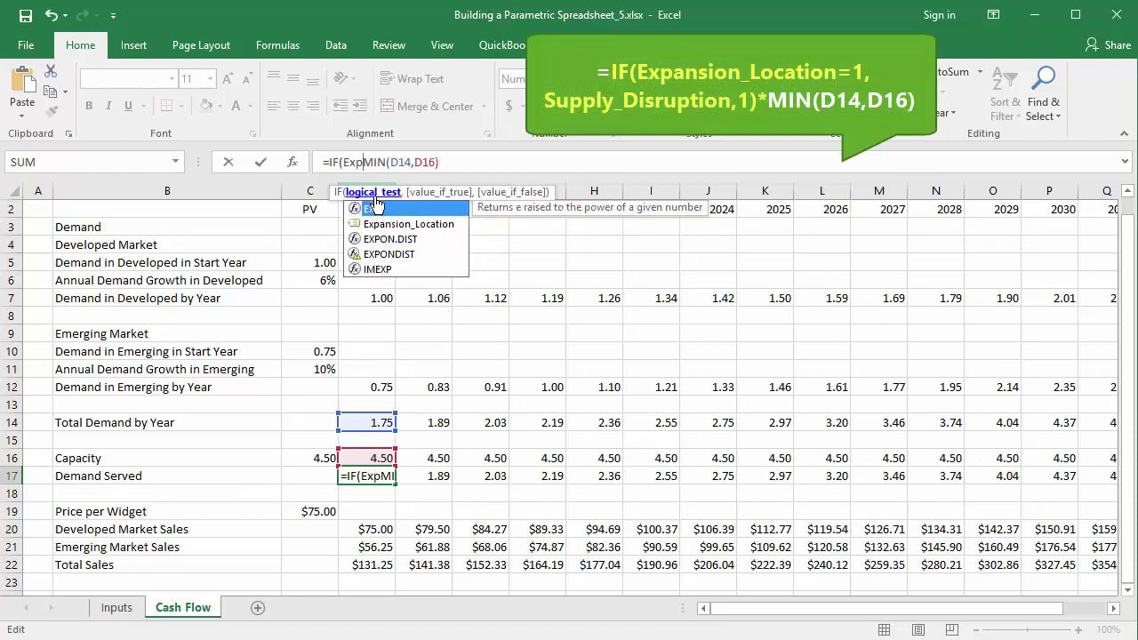
type("ansion_Location")
type("=1, ")
type("Supp")
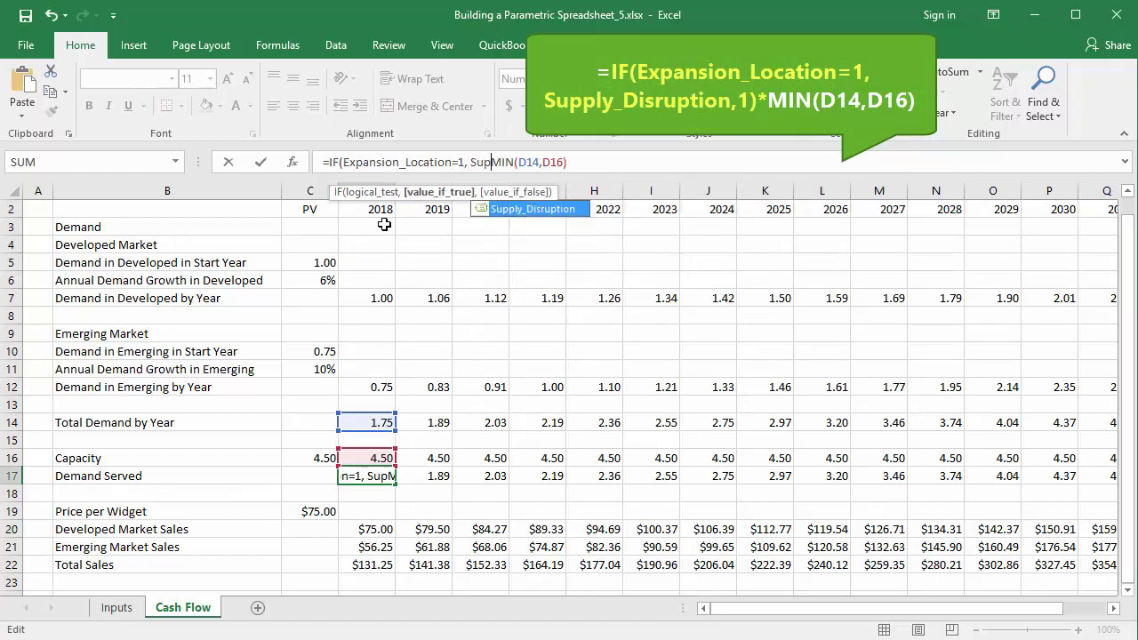
double_click(534, 209)
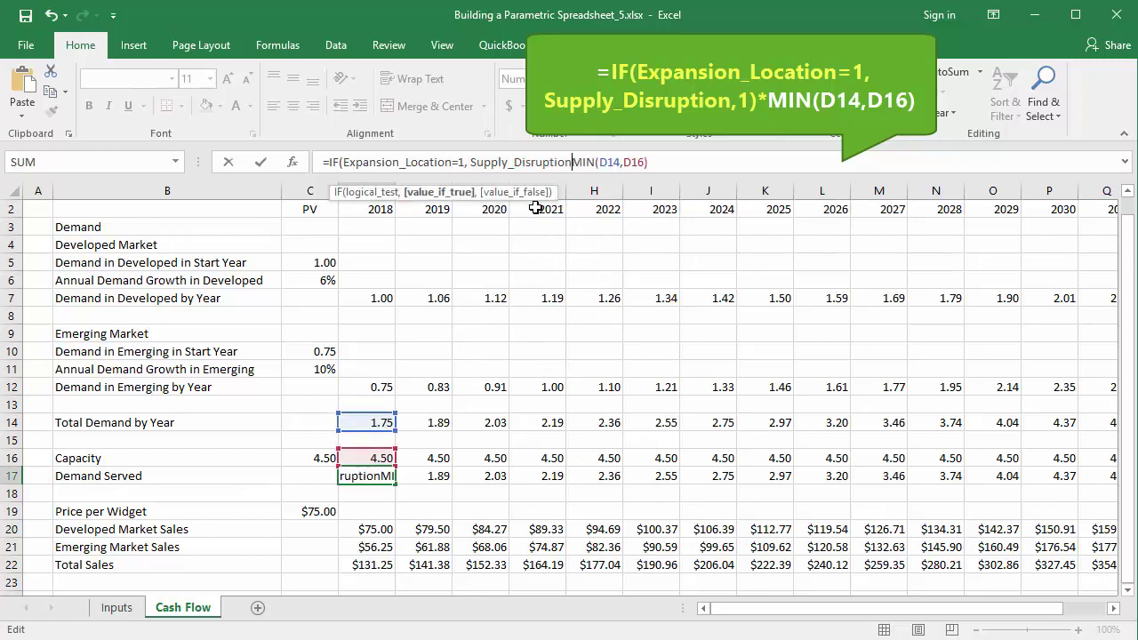
type(", 1)*")
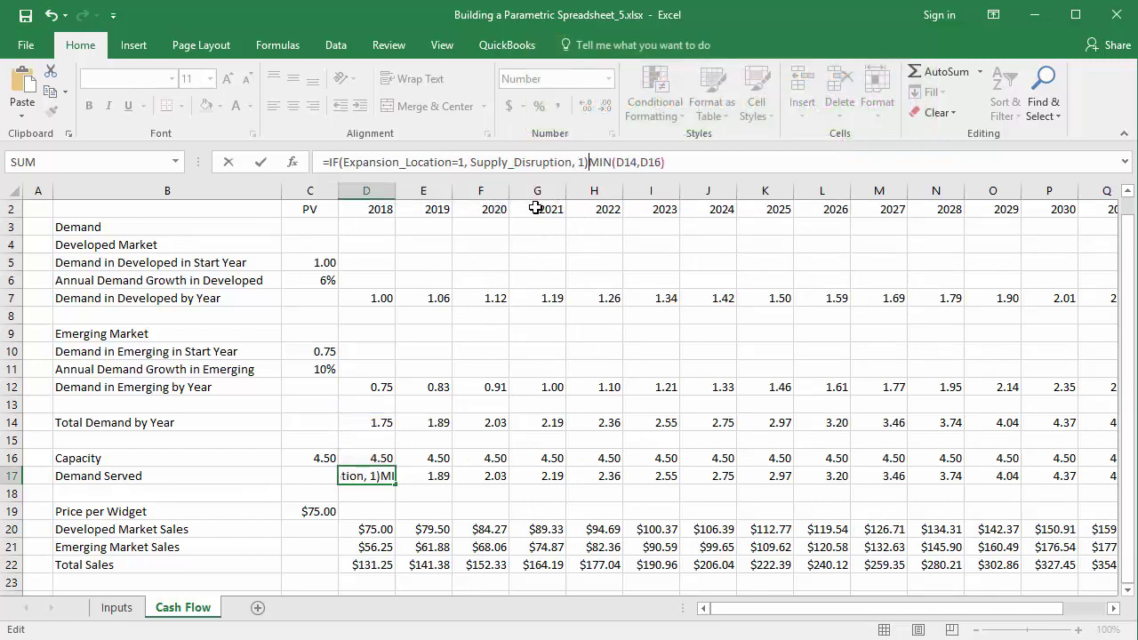
key("ctrl+Return")
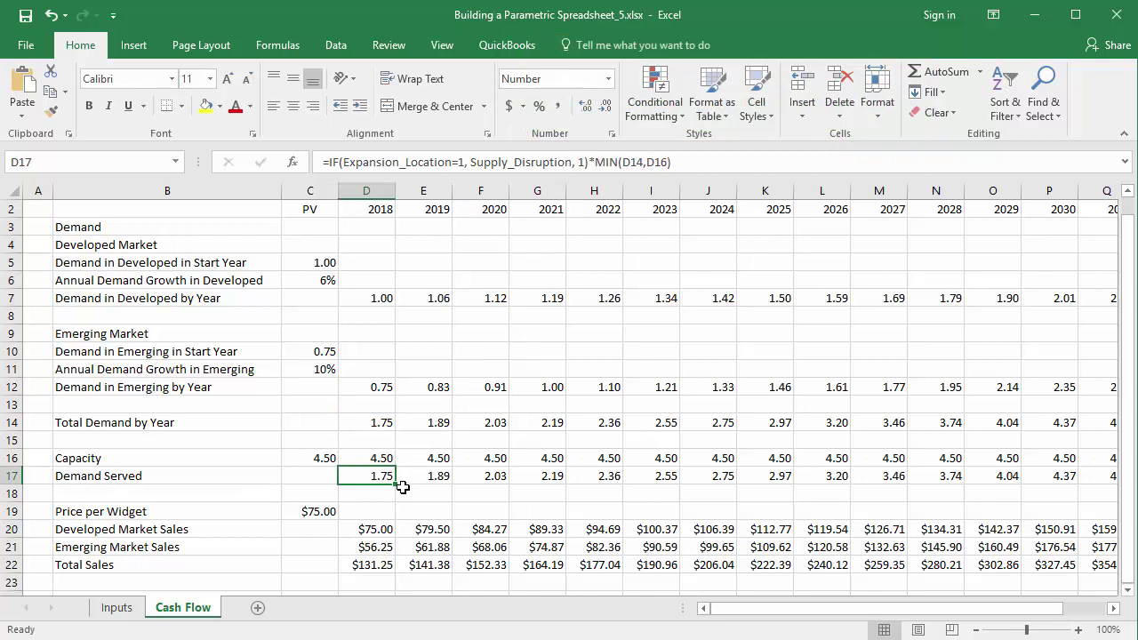
left_click_drag(396, 484, 961, 476)
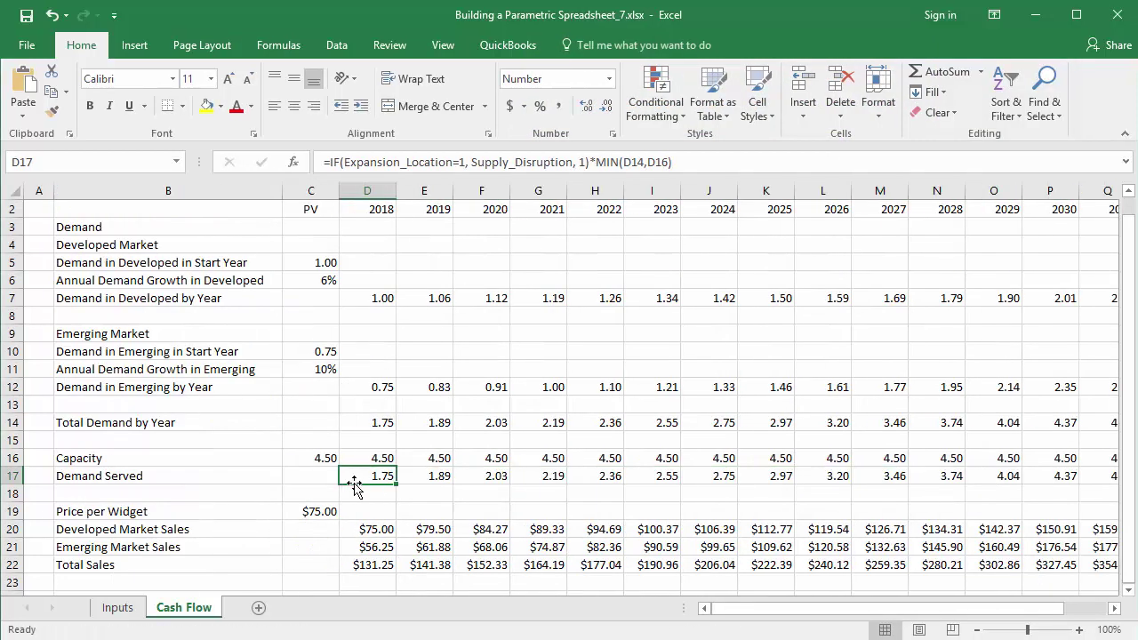
On the Inputs sheet, label B20 COGS (% of sales) and enter 10% in D20.
left_click(117, 608)
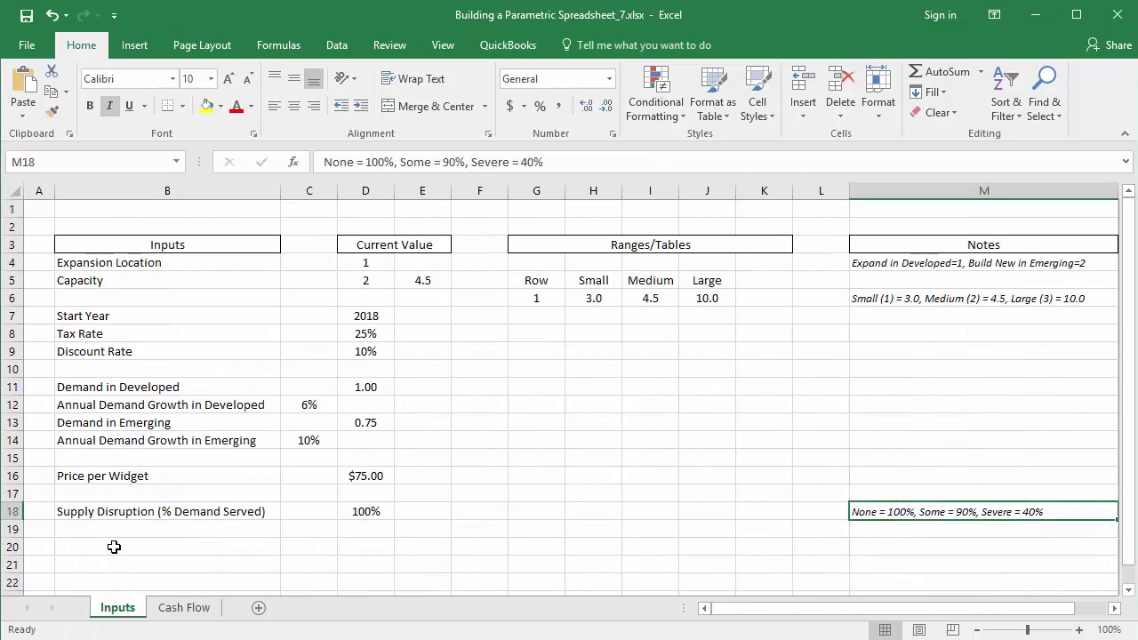
left_click(114, 547)
type("COGS")
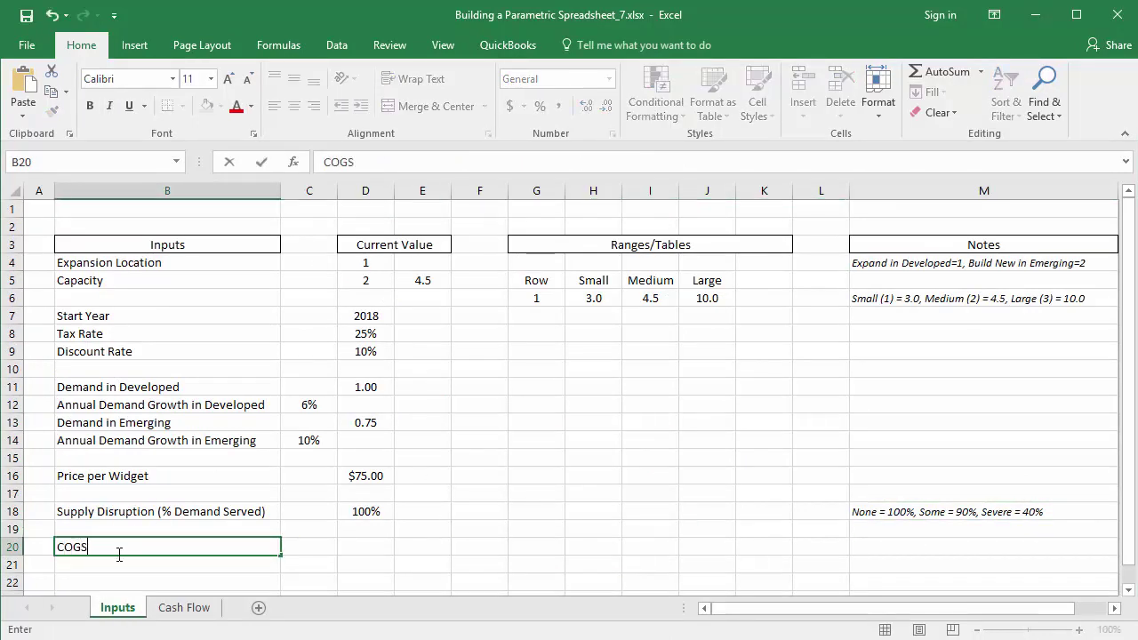
type(" (% of sales")
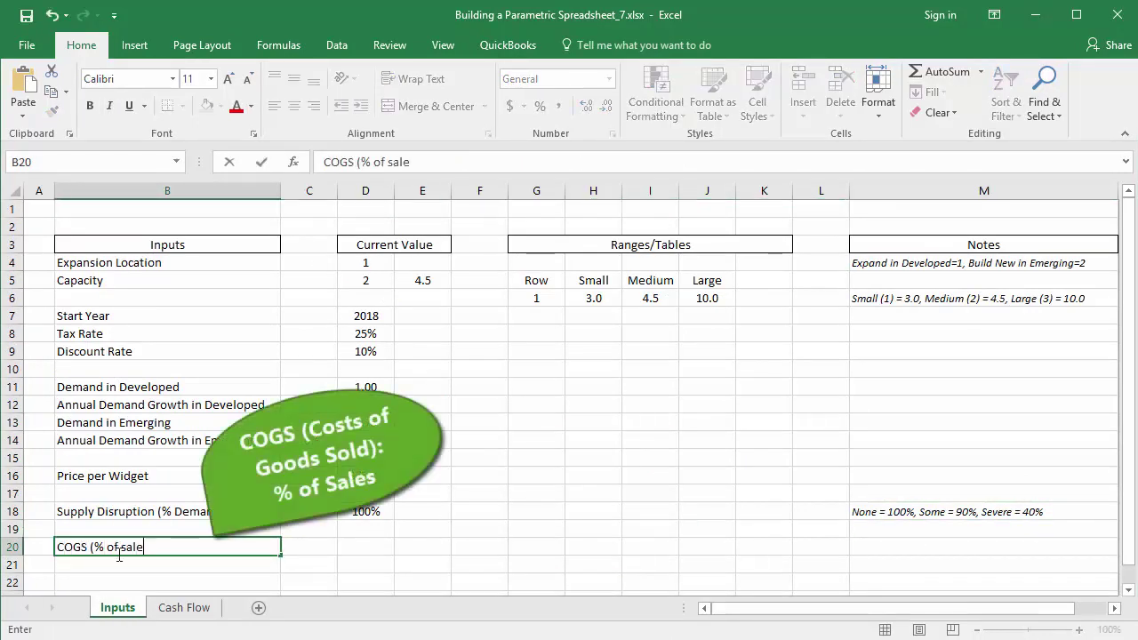
key("Tab")
key("Tab")
type("10")
Name cell D20 on the Inputs sheet COGS.
left_click(80, 162)
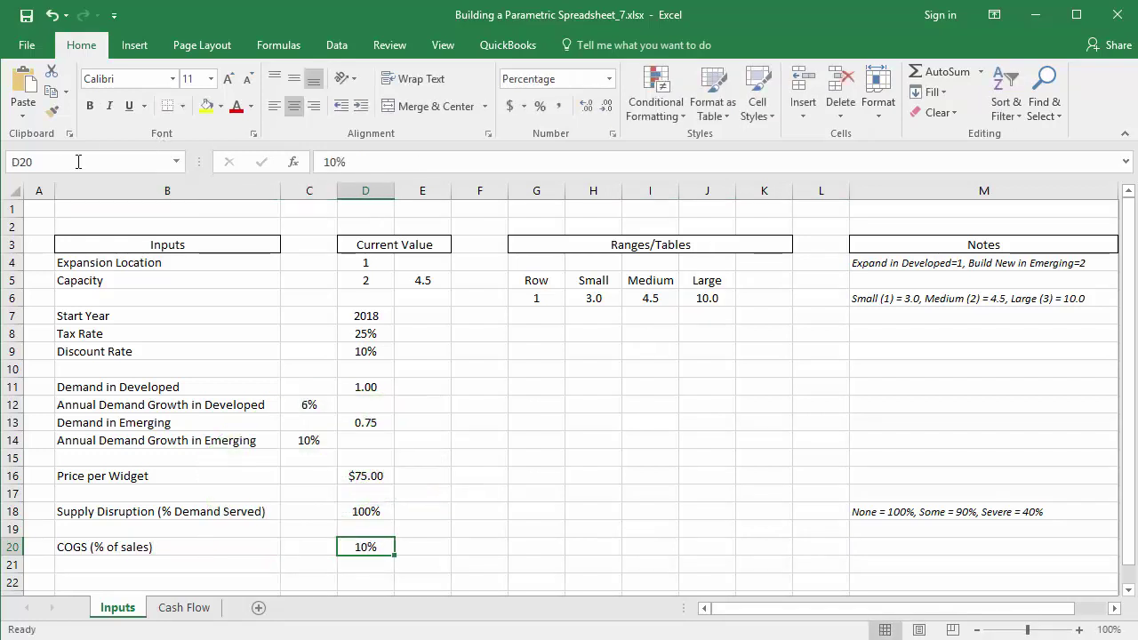
type("COGS")
key("Return")
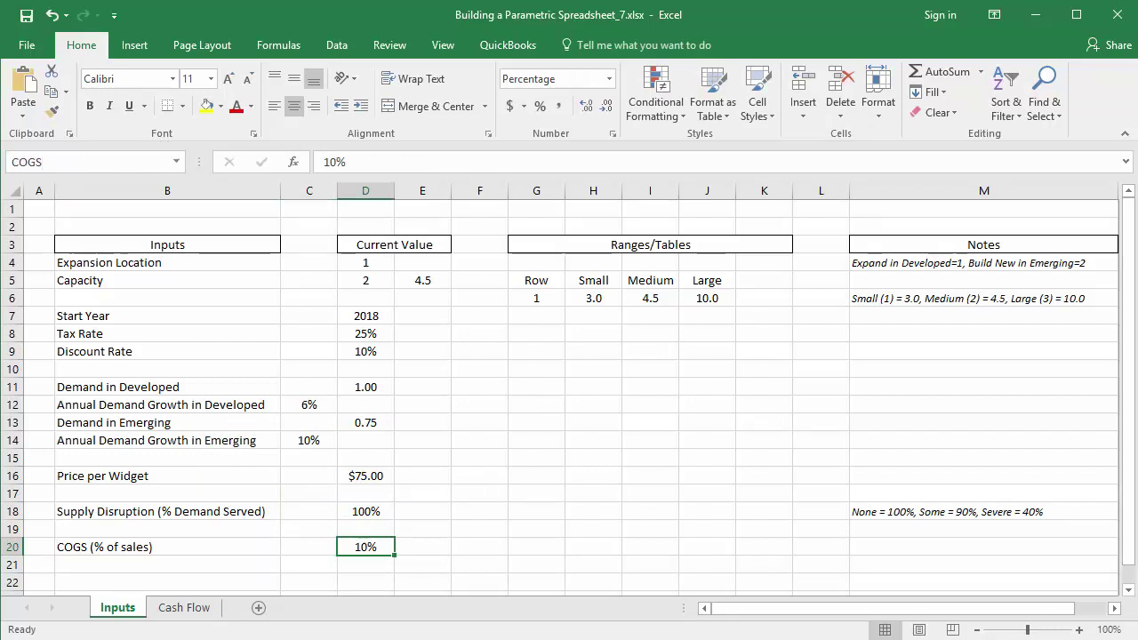
Label B21 COGS Multiplier on the Inputs sheet and enter 95% in D21.
left_click(107, 566)
type("COGS ")
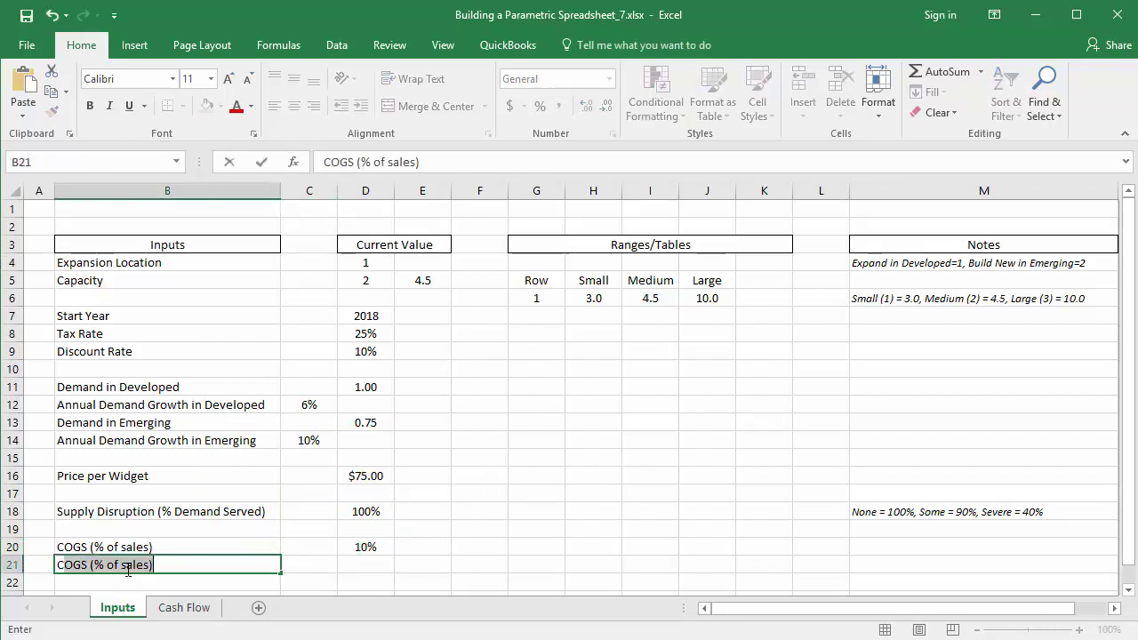
type("Multiplier")
key("Tab")
key("Tab")
type("9")
key("ctrl+Return")
Name cell D21 COGS_Multiplier and open cell M21 in the Notes column for editing.
left_click(47, 161)
type("COGS_Multiplie")
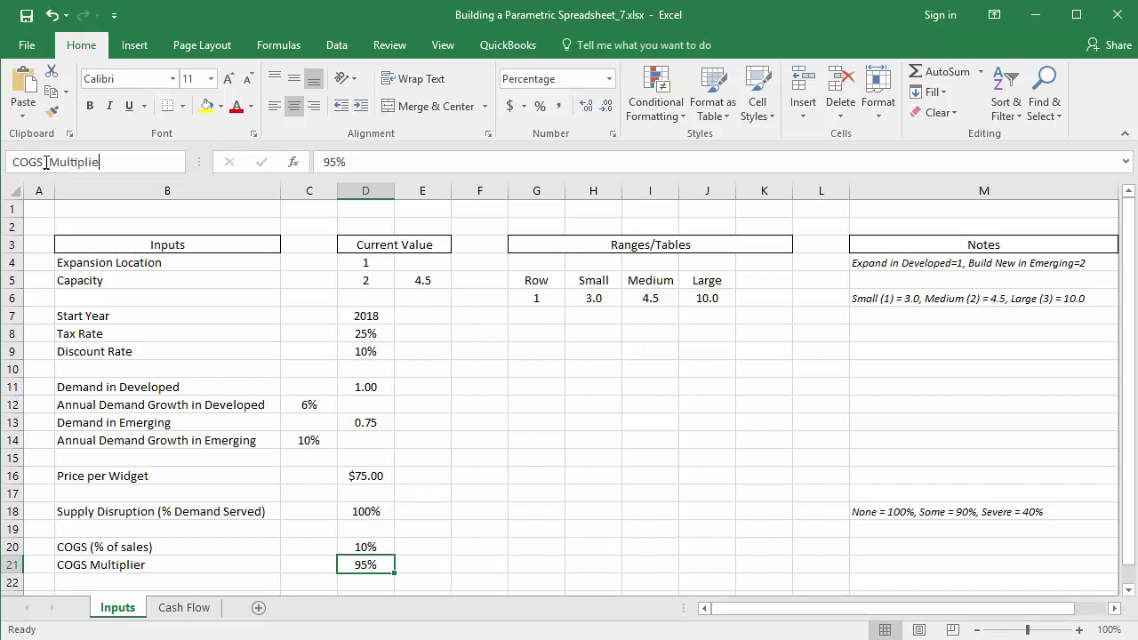
type("r")
key("Return")
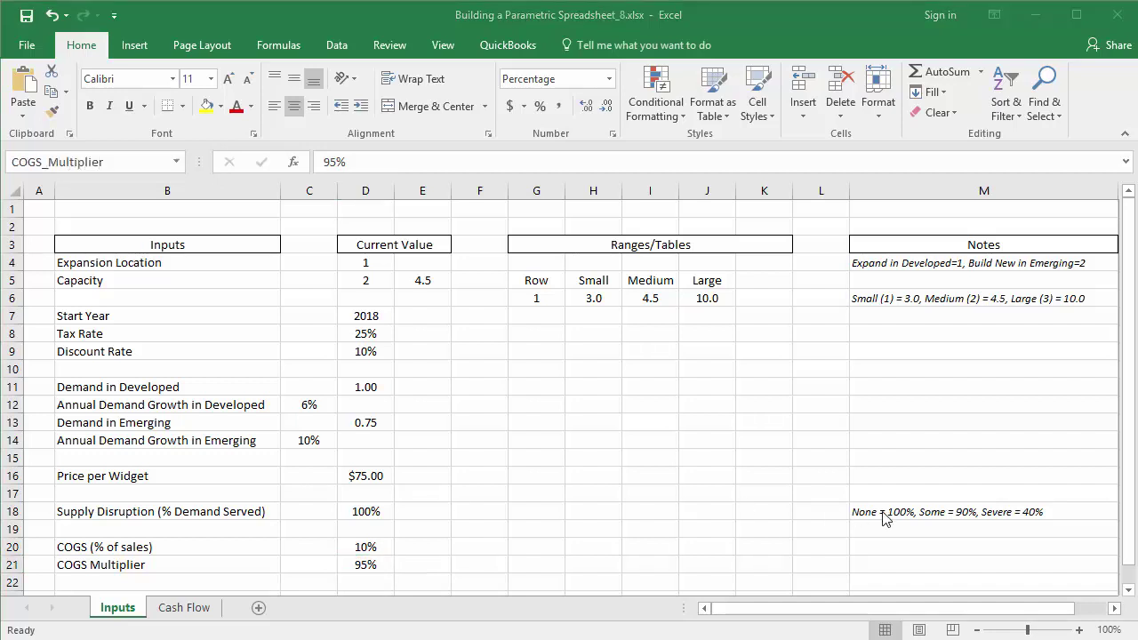
left_click(869, 563)
double_click(868, 564)
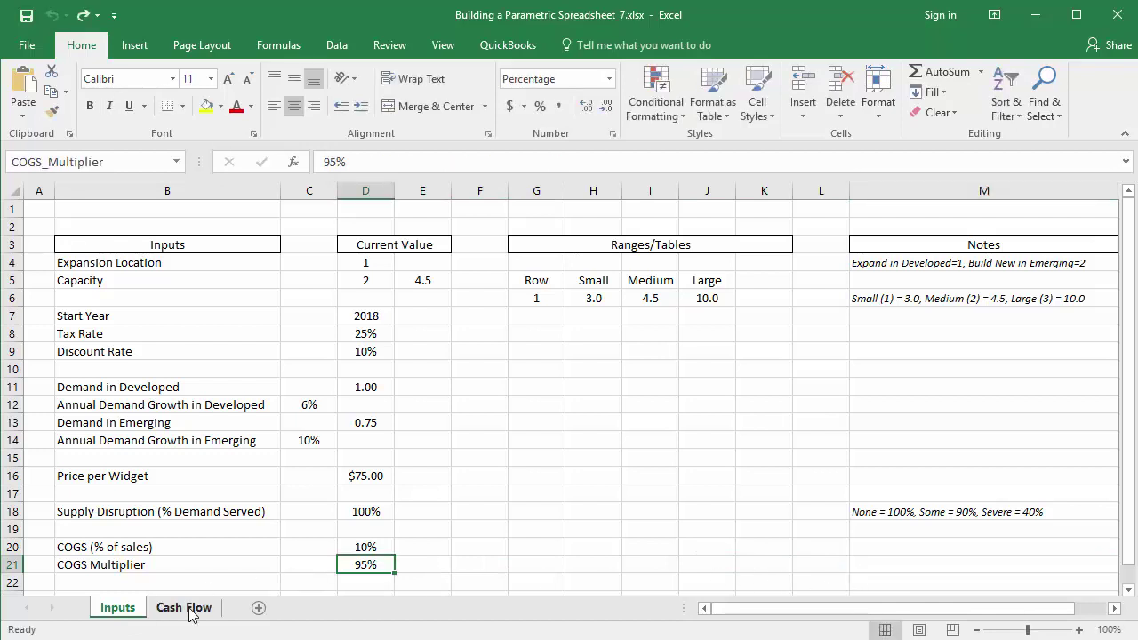
Label B24 COGS on the Cash Flow sheet and enter =COGS in C24.
left_click(184, 607)
type("COGS")
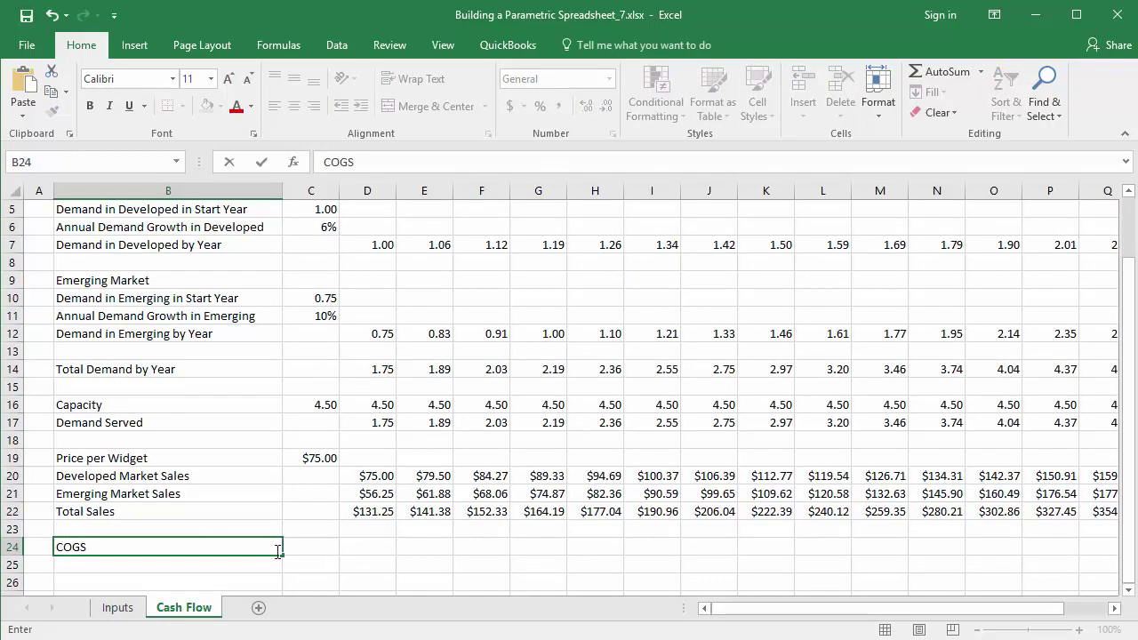
key("Tab")
type("=CO")
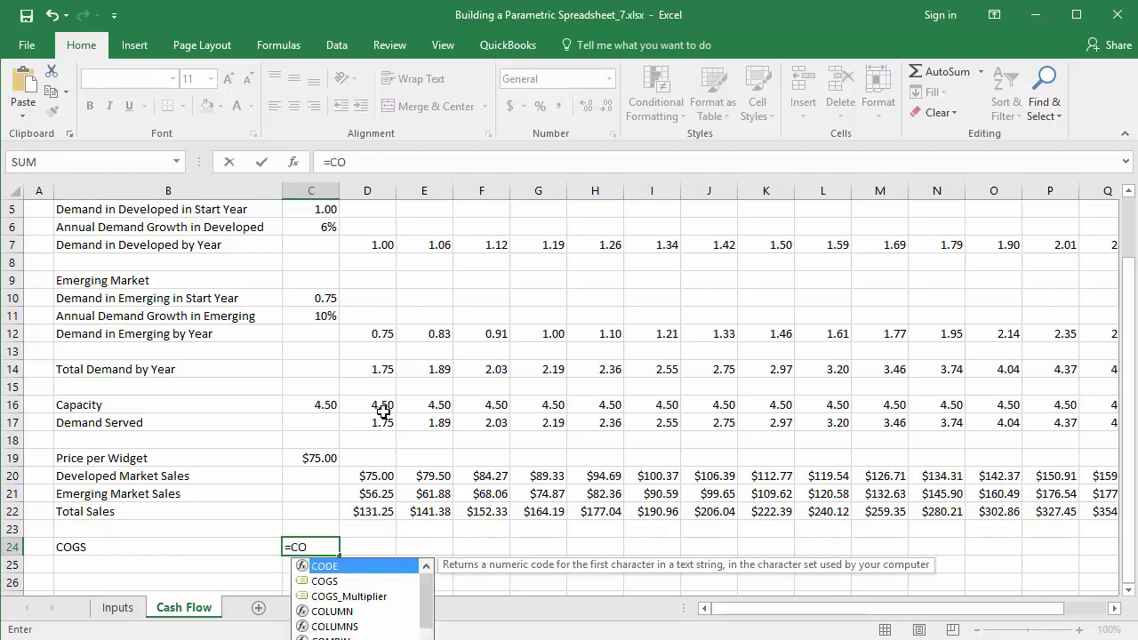
double_click(336, 583)
key("ctrl+Return")
Enter =IF(Expansion_Location=1,D22*$C$24*COGS_Multiplier, D22*$C$24) in D24 for 2018 and copy it across row 24 to the 2033 column.
key("Right")
type("=IF(Expansion_Location=1,")
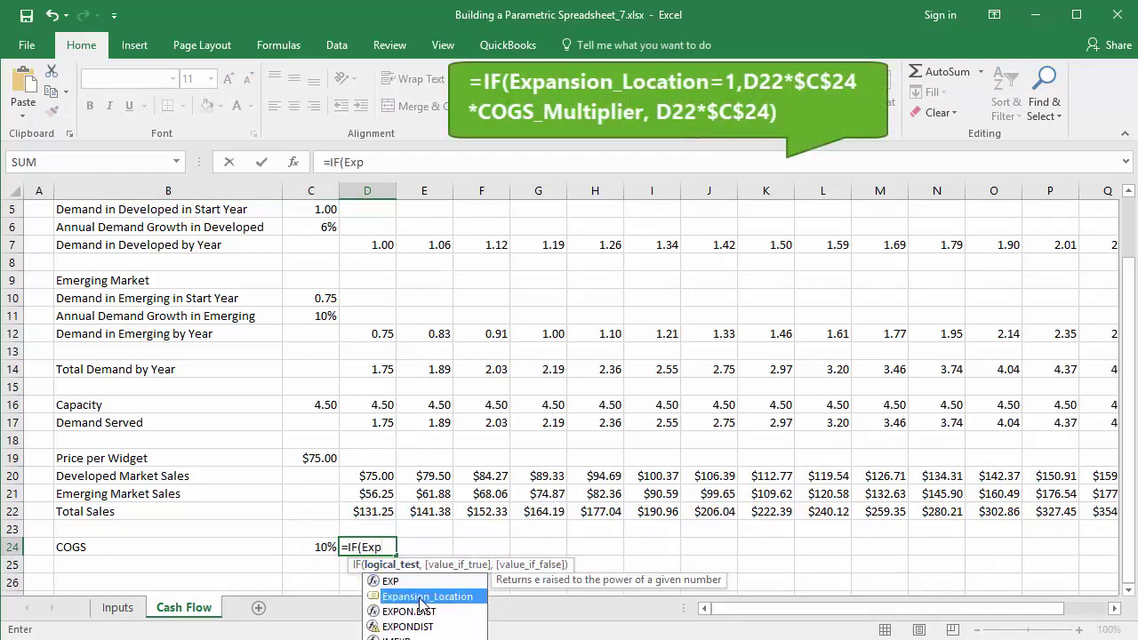
left_click(378, 508)
type("*")
left_click(316, 547)
key("F4")
type("*COG")
double_click(582, 593)
type(",")
left_click(366, 509)
type("*")
left_click(326, 546)
key("F4")
type(")")
key("ctrl+Return")
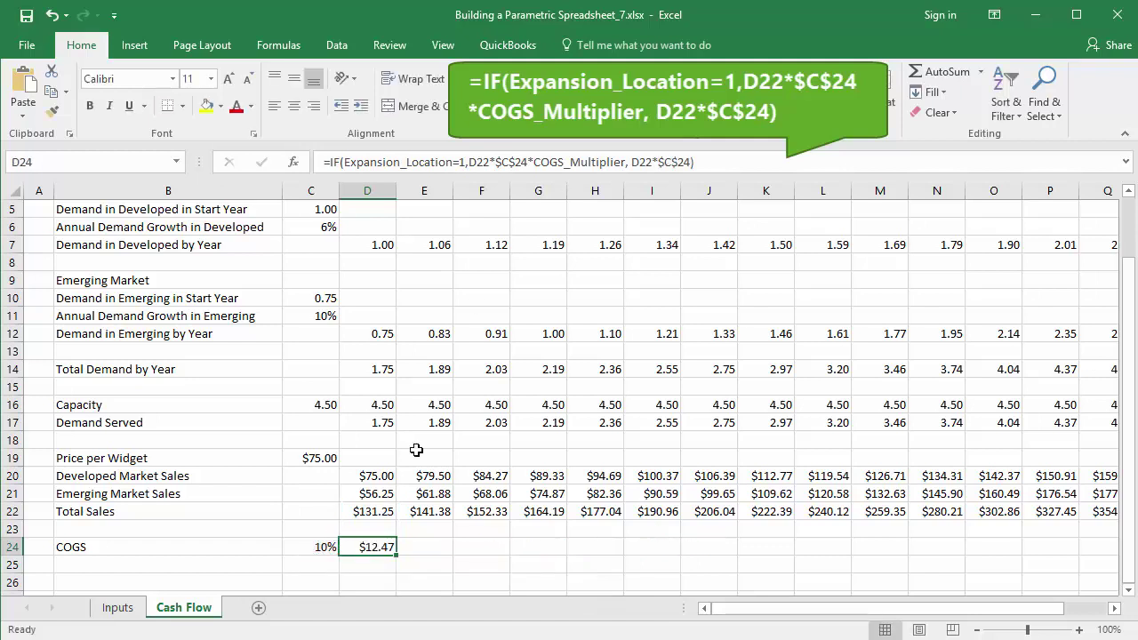
left_click_drag(397, 553, 985, 549)
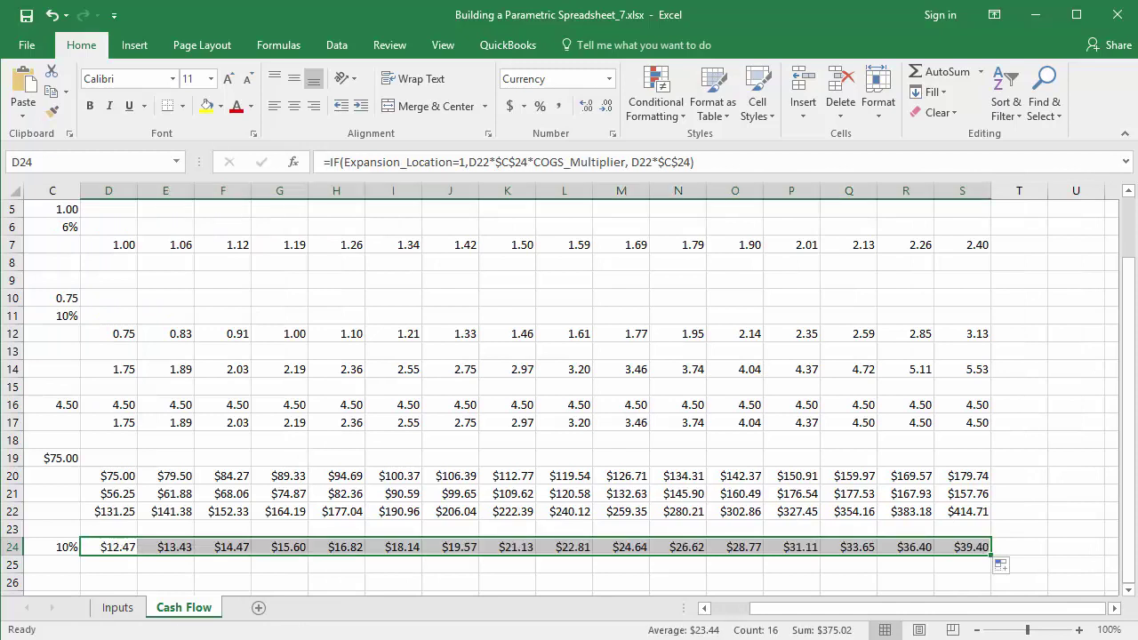
Color the COGS amounts in D24:S24 of the Cash Flow sheet red.
left_click(237, 106)
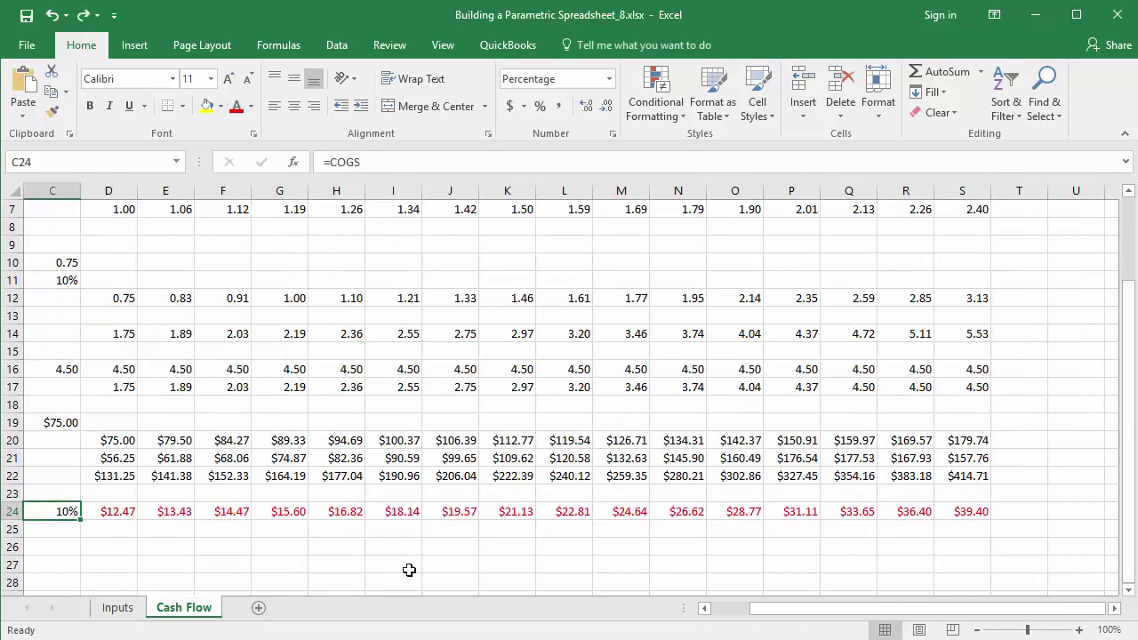
left_click_drag(760, 611, 722, 612)
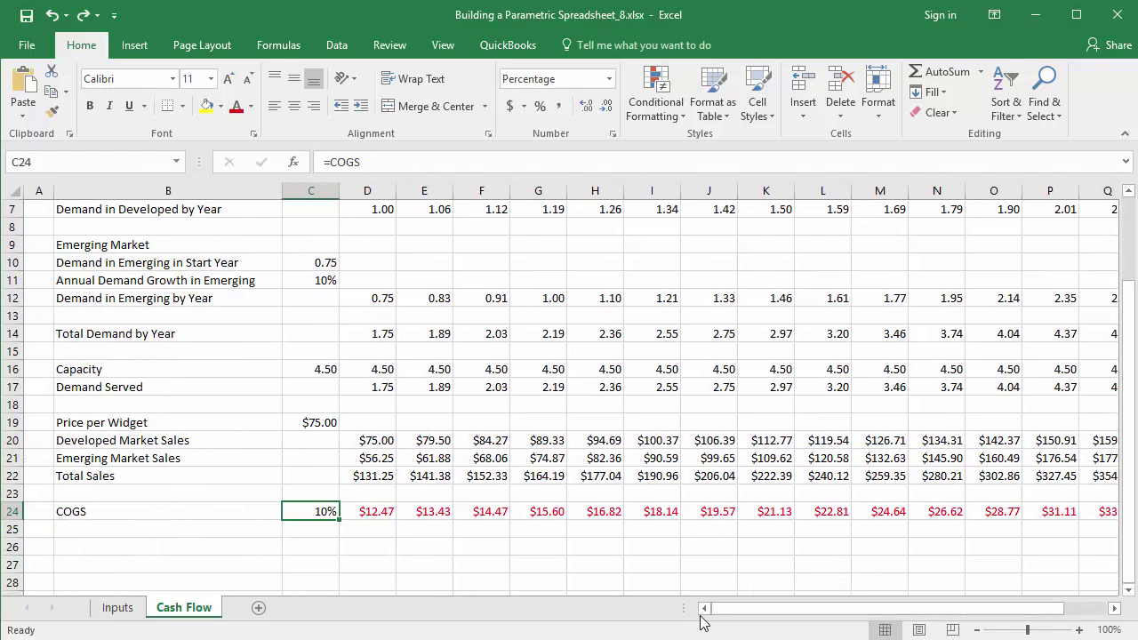
Label B23 Tariffs on the Inputs sheet and enter 5% in D23.
left_click(117, 608)
type("Tariffs")
key("Tab")
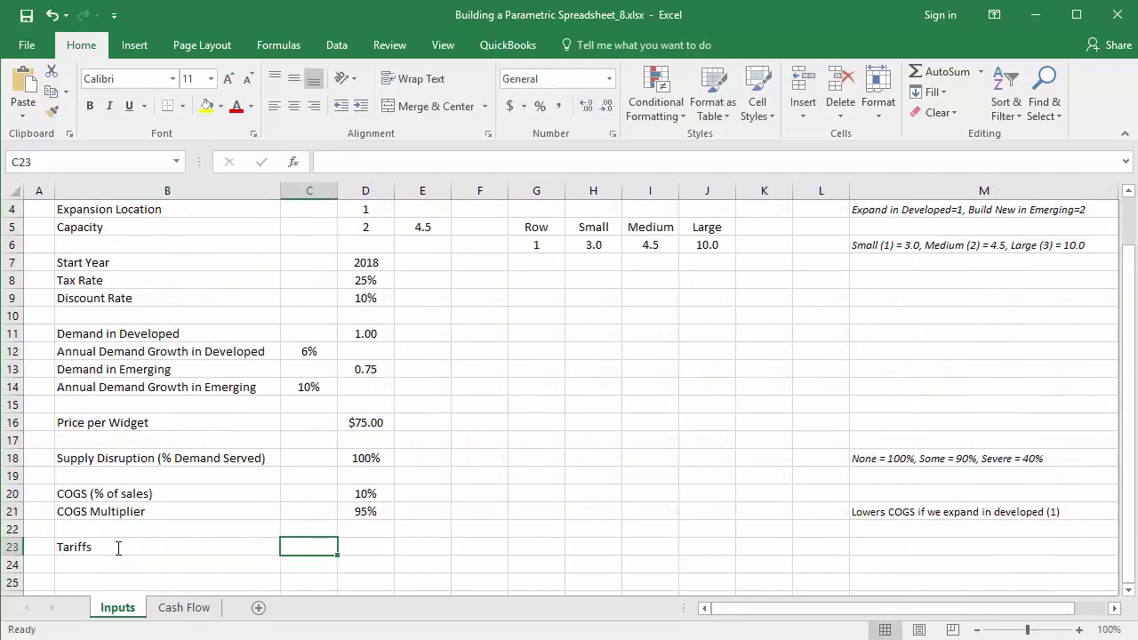
key("Tab")
type("5%")
Name cell D23 Tariffs and enter the note "Tariffs levied on emerging sales if expand in developed" in M23.
left_click(71, 161)
type("T")
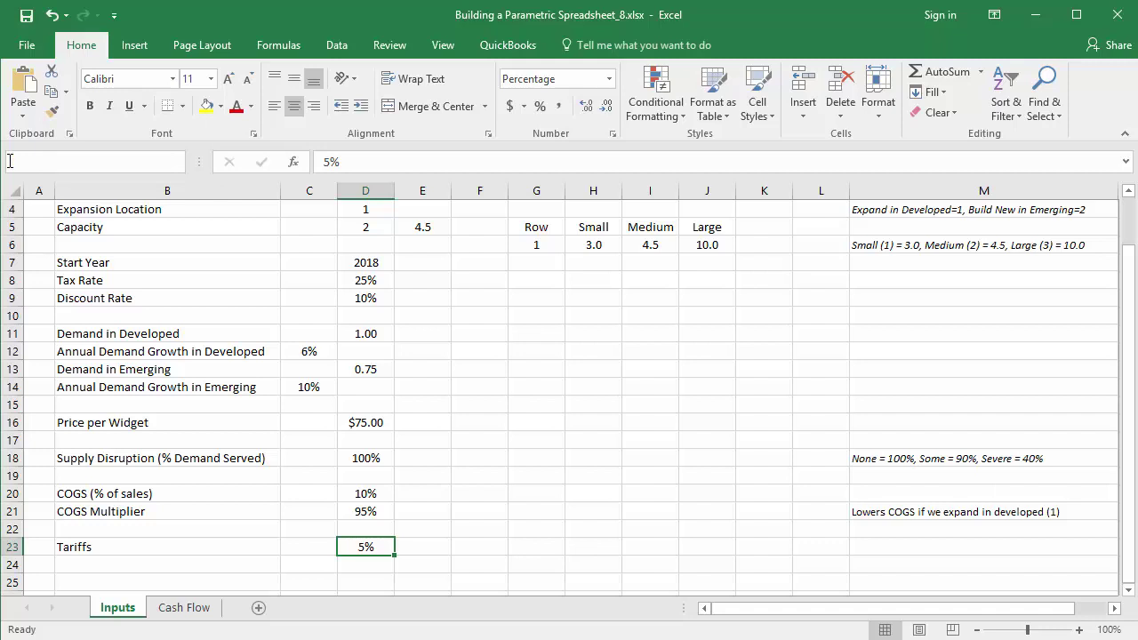
left_click(864, 545)
type("Tariffs levied on emerging sales if expand in developed")
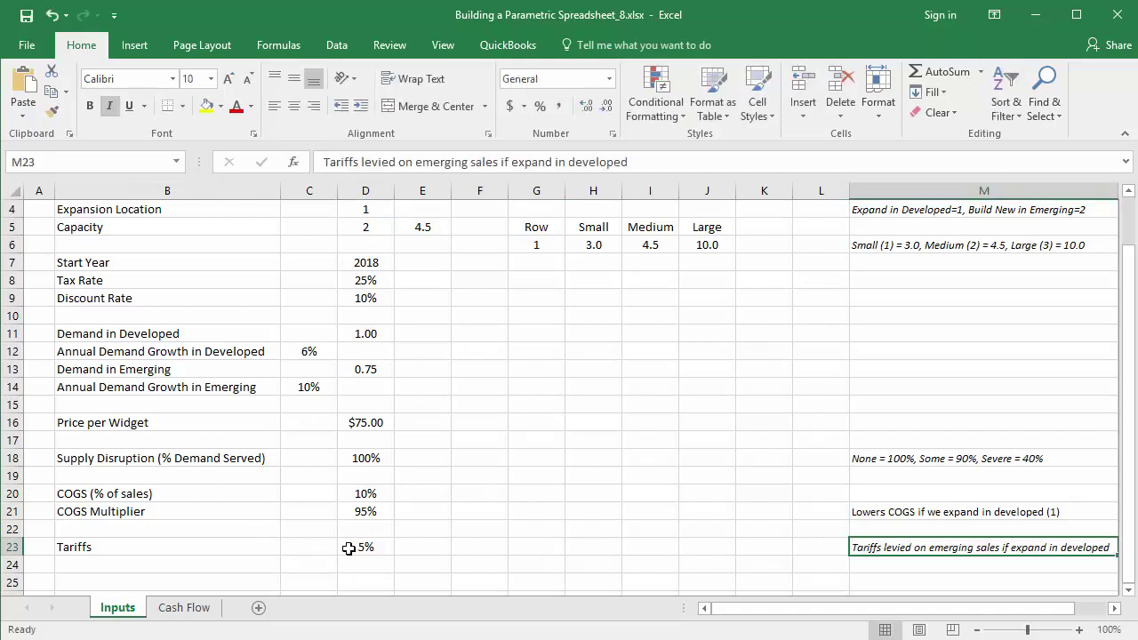
Label B26 Tariffs on the Cash Flow sheet and enter =Tariffs in C26.
left_click(183, 607)
left_click(128, 547)
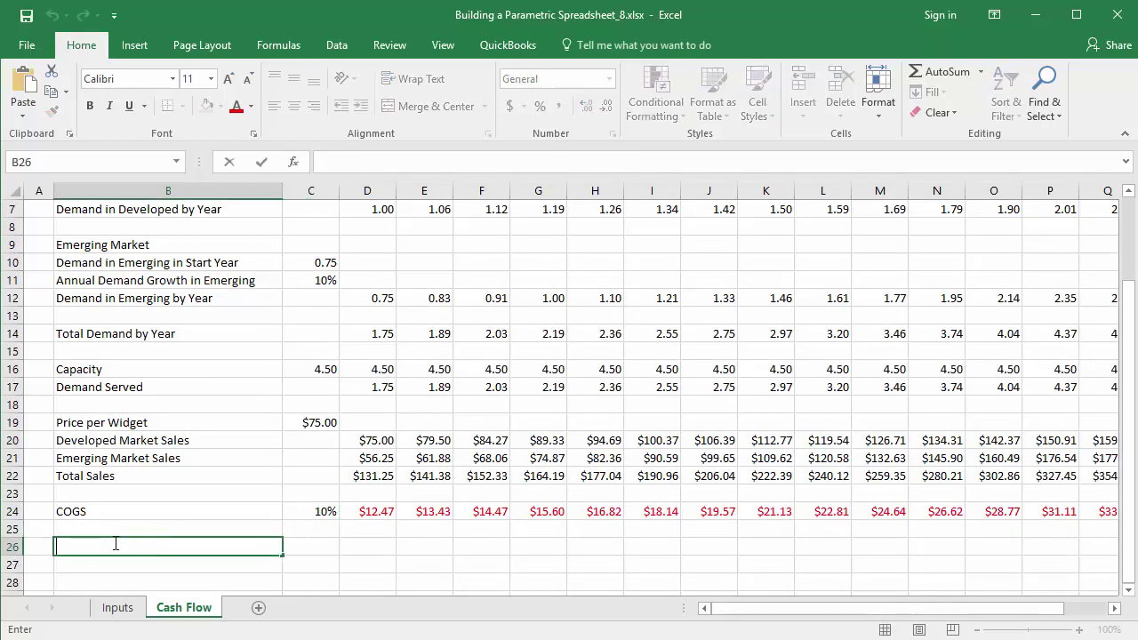
key("Tab")
type("=Ta")
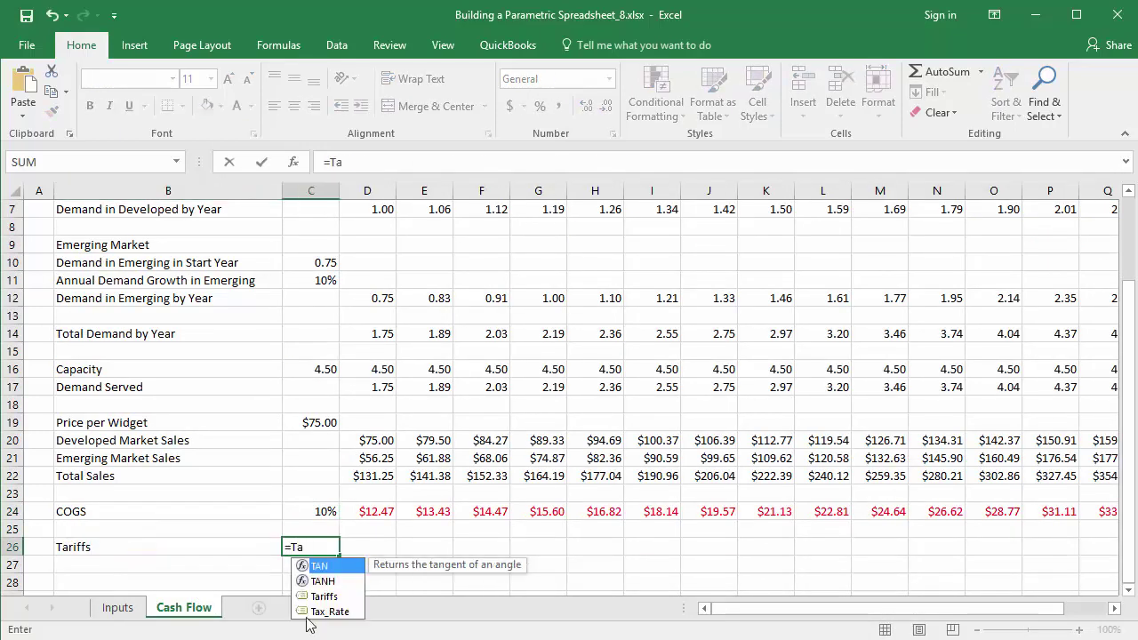
double_click(325, 593)
key("Tab")
Enter =IF(Expansion_Location=1, D21*$C$26, 0) in D26 and copy it across row 26 to column S.
type("=IF")
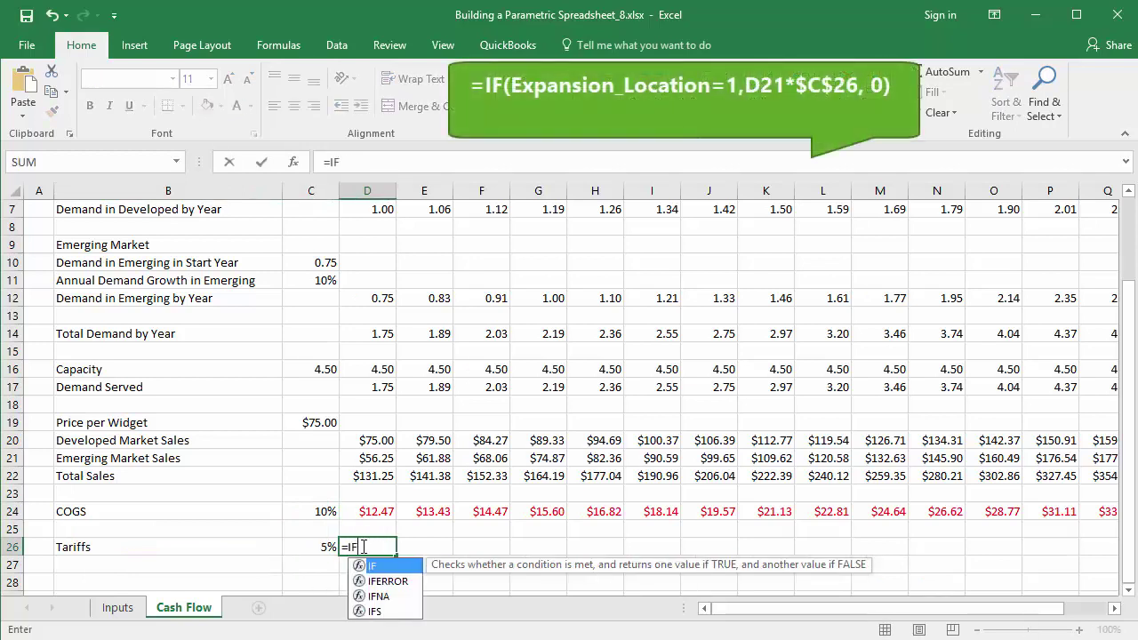
type("(Expansion_Location=1,")
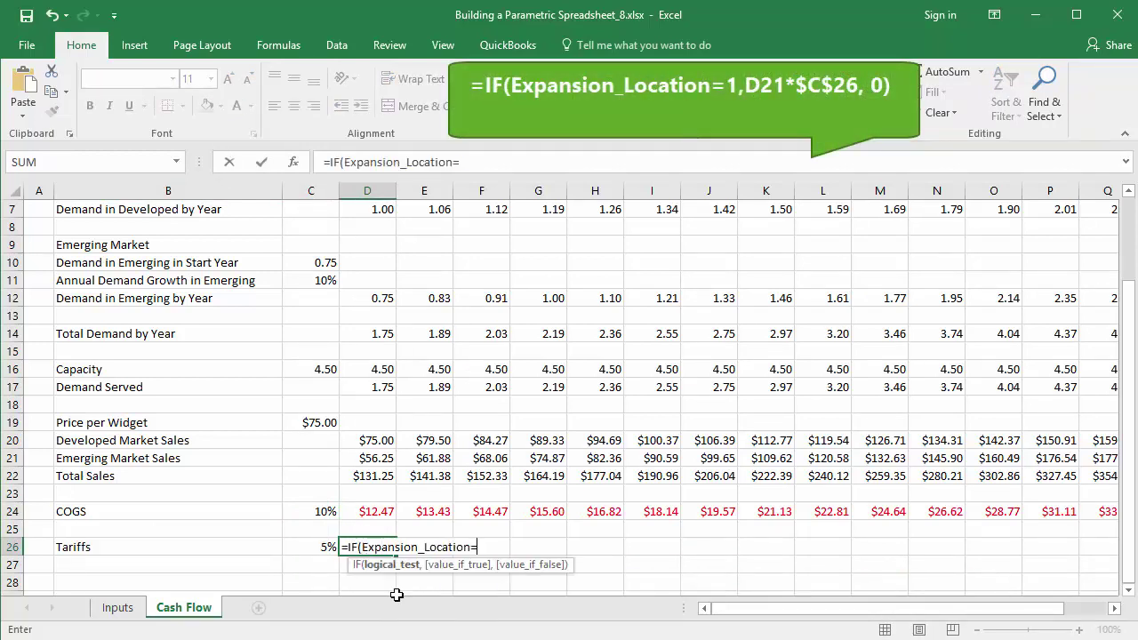
left_click(373, 459)
type("*")
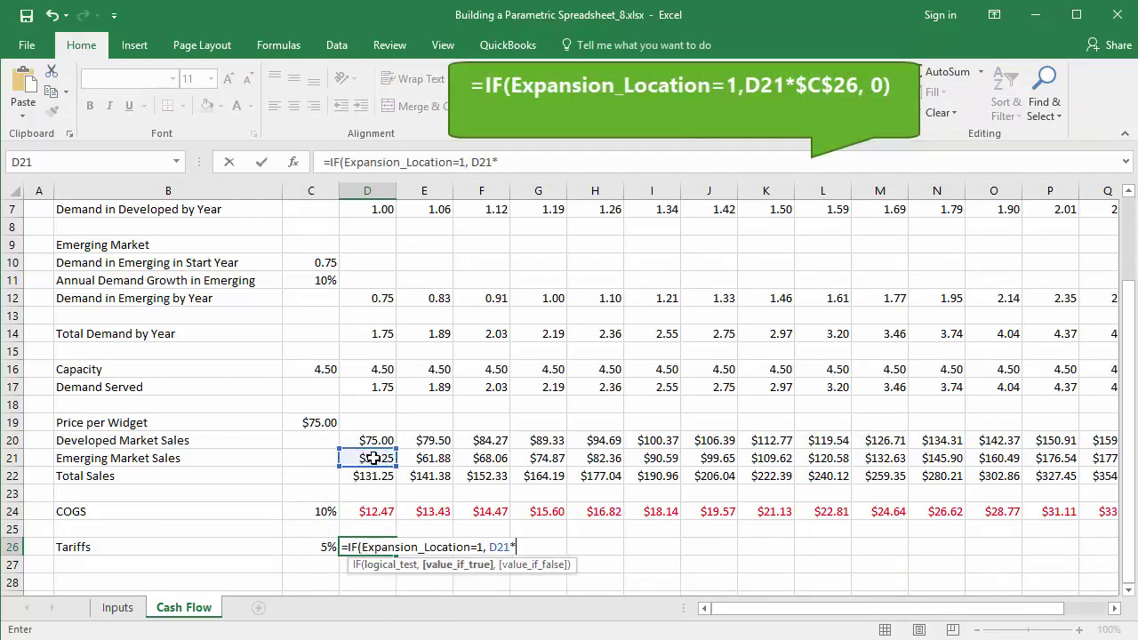
left_click(308, 548)
key("F4")
type(",")
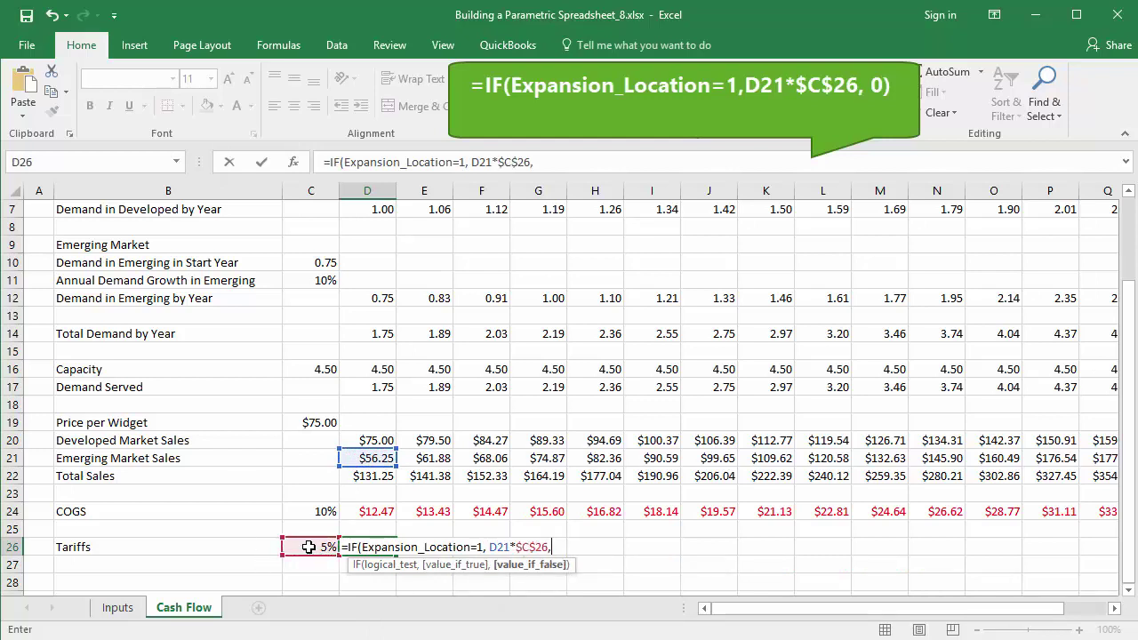
type(" 0)")
key("ctrl+Return")
left_click_drag(396, 555, 978, 549)
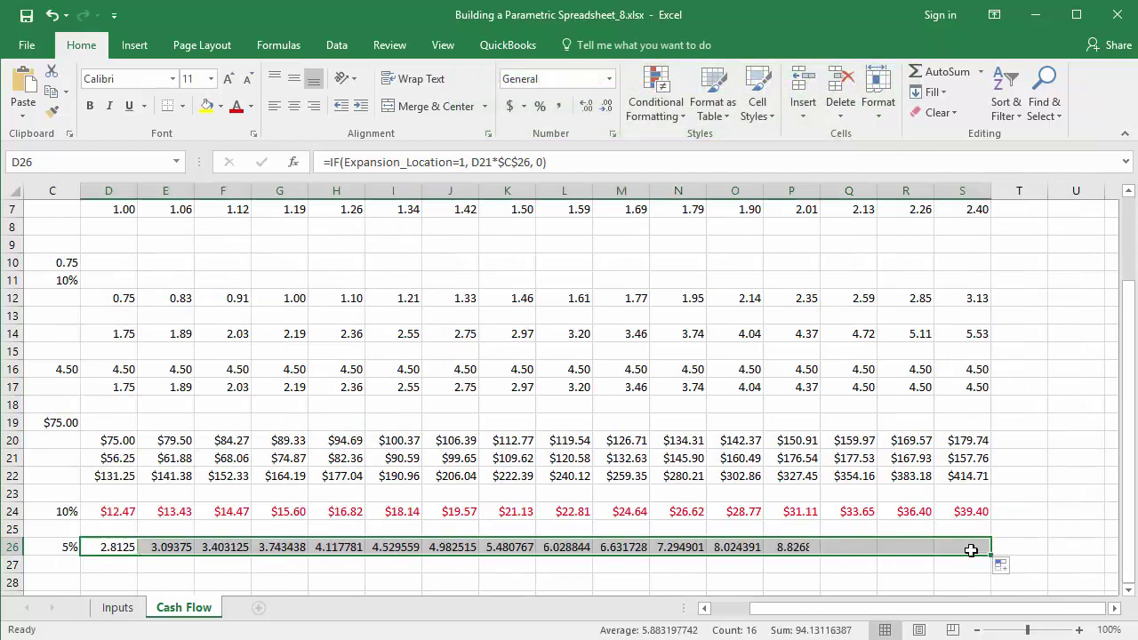
Format the tariff amounts in D26:S26 as currency with red text.
left_click(609, 78)
left_click(574, 187)
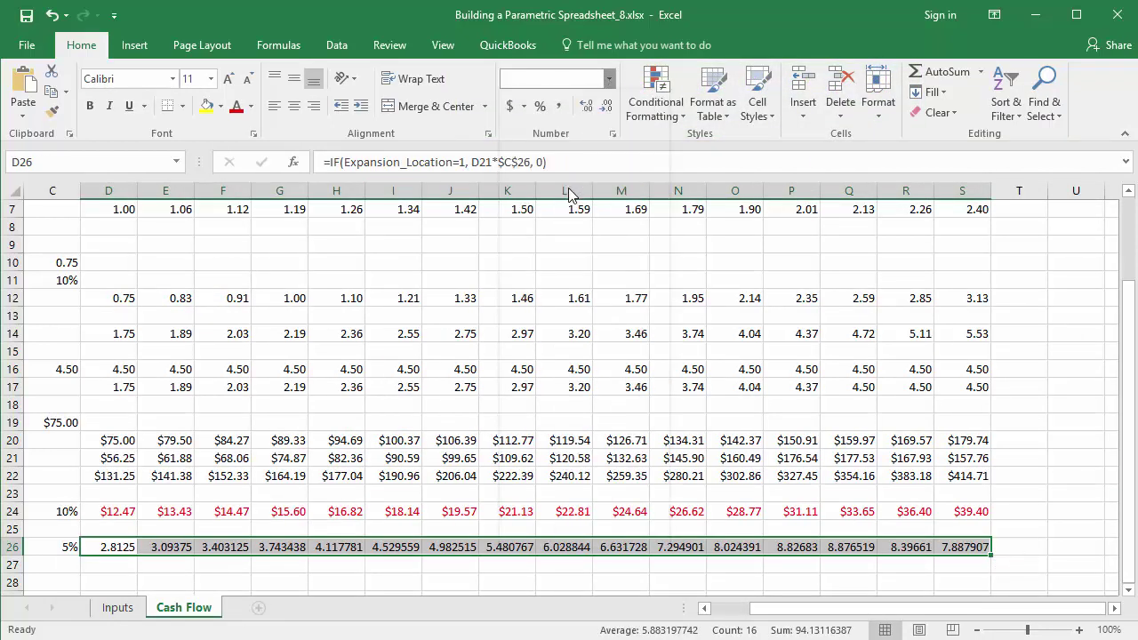
left_click_drag(754, 608, 678, 608)
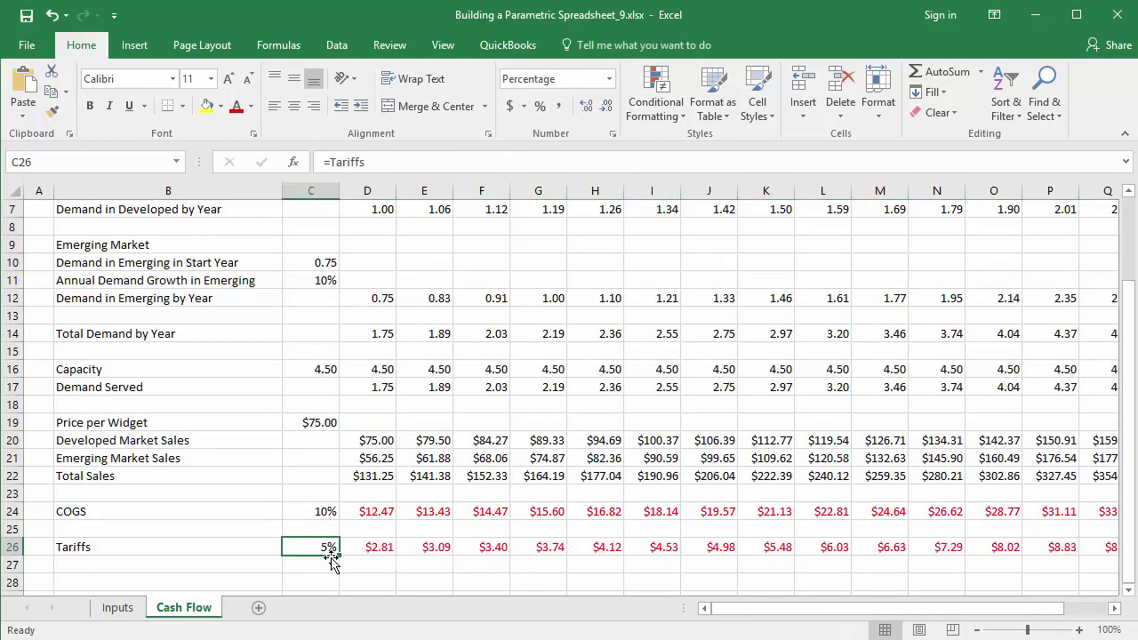
Set Expansion Location in D4 of the Inputs sheet to 2 and check the Tariffs row on the Cash Flow sheet.
left_click(117, 607)
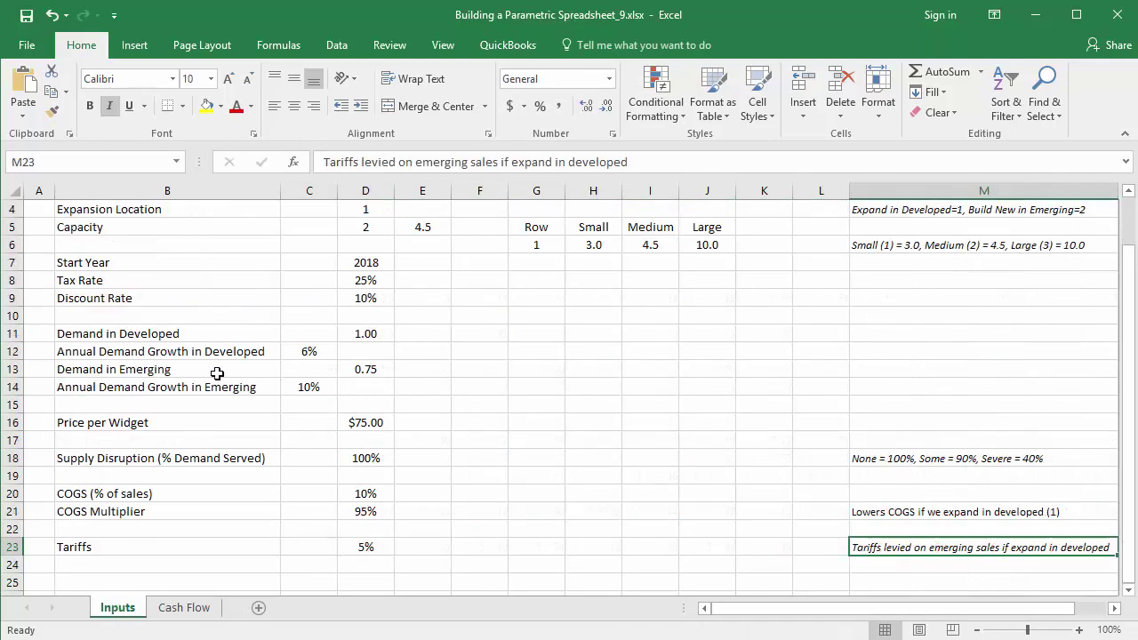
scroll(285, 362, "up", 1)
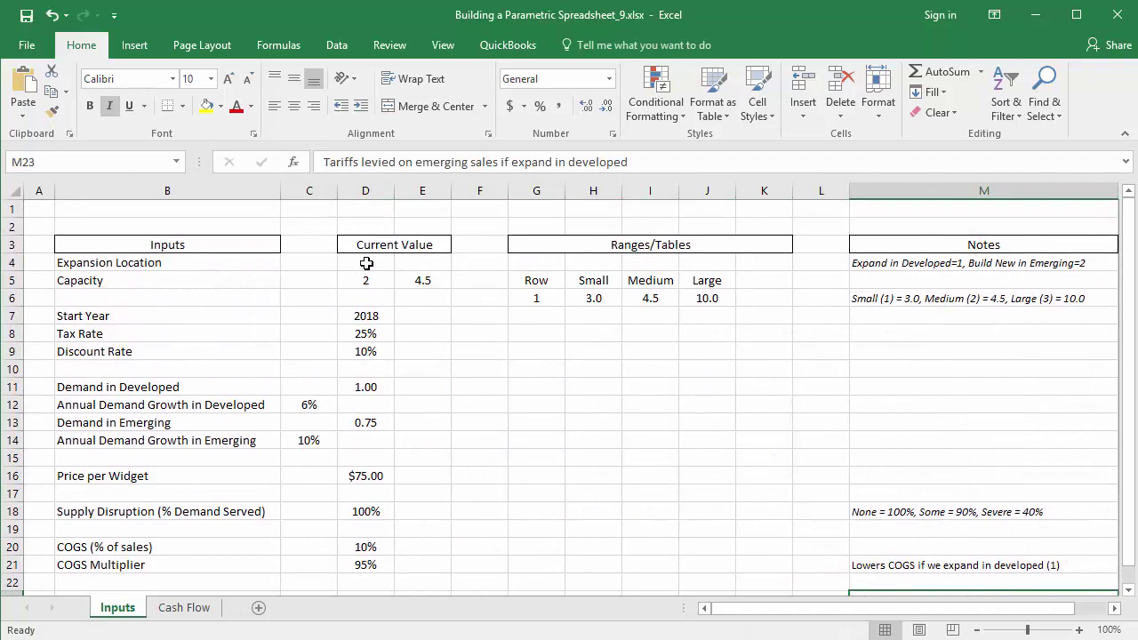
left_click(367, 263)
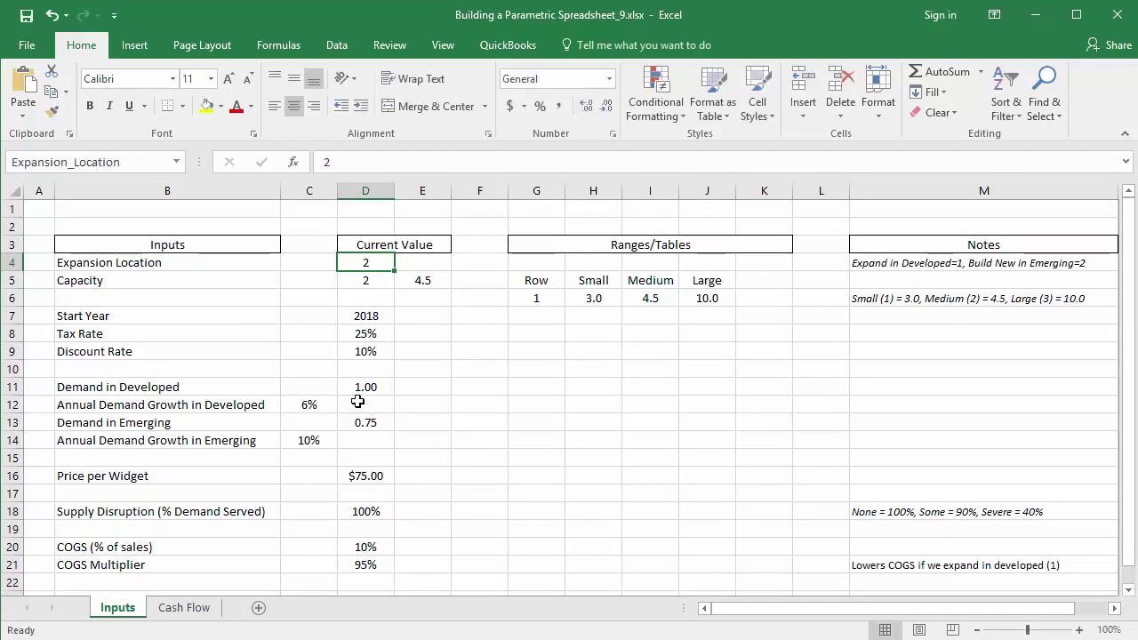
left_click(184, 609)
left_click(394, 546)
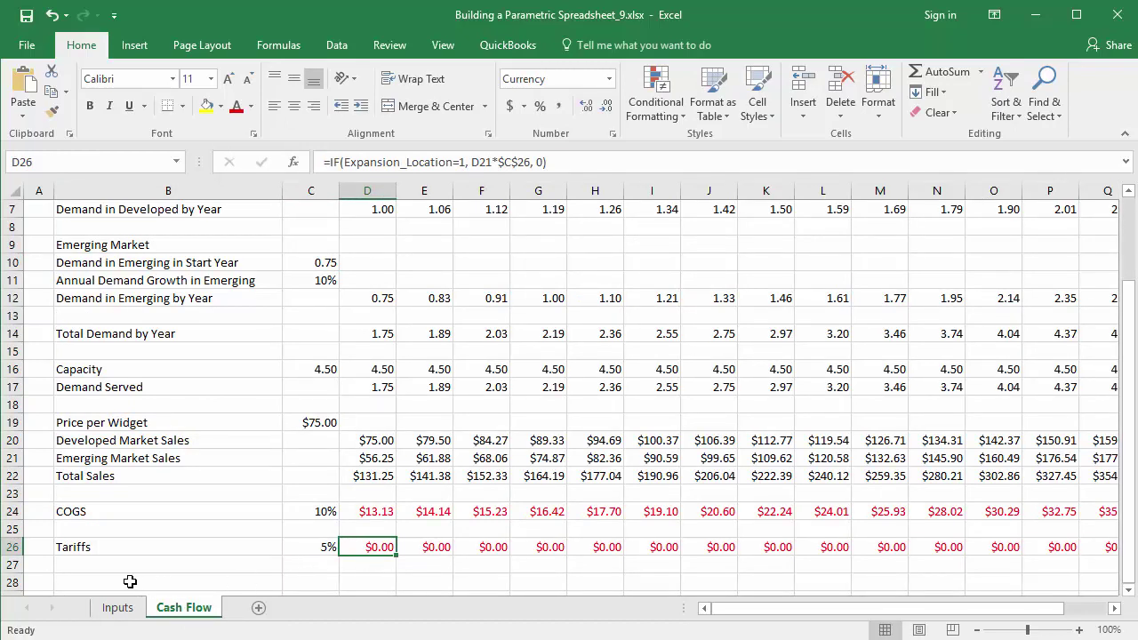
Label B28 EBITDA on the Cash Flow sheet.
left_click(103, 581)
type("E")
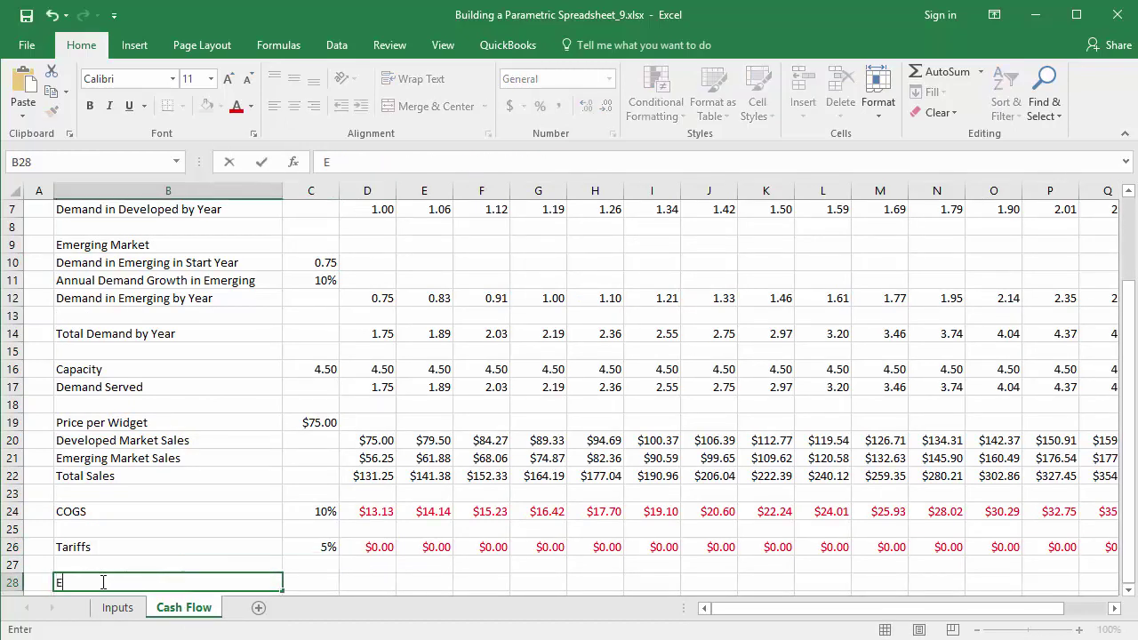
type("BITDA")
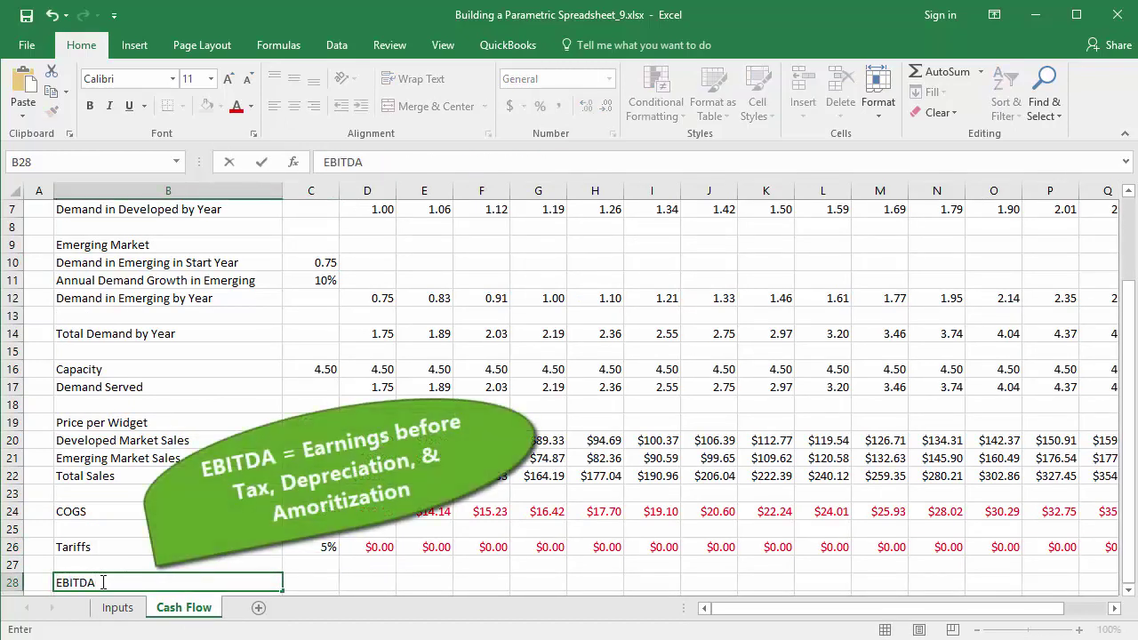
Enter =D22-D24-D26 in D28 and copy it across the EBITDA row to column S.
key("Tab")
key("Tab")
type("=")
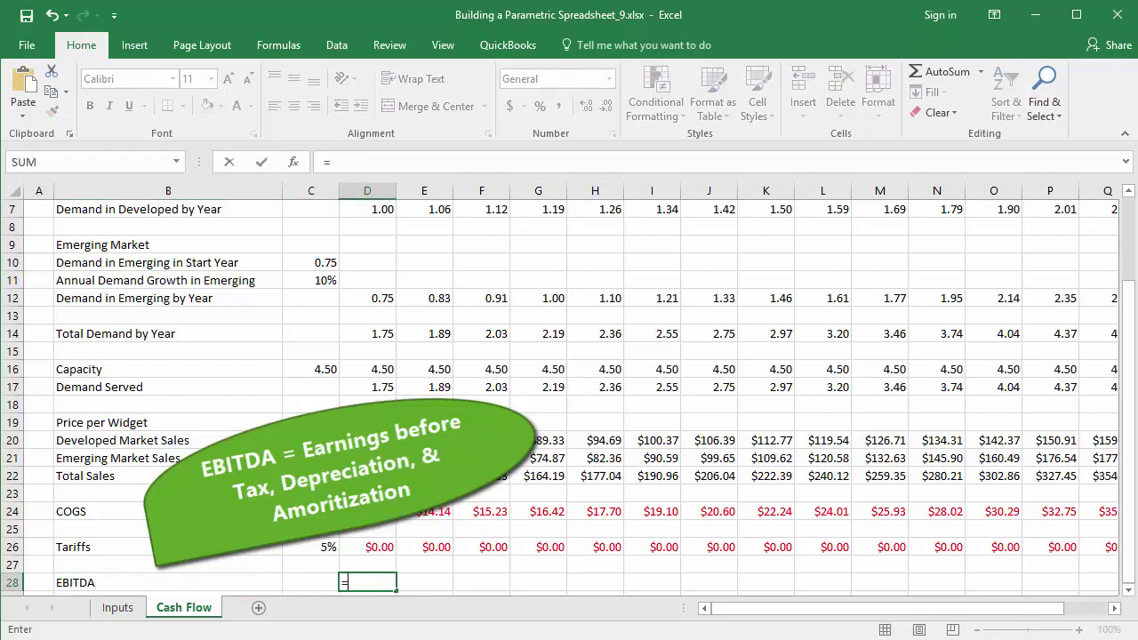
left_click(367, 475)
type("-")
left_click(367, 512)
type("-")
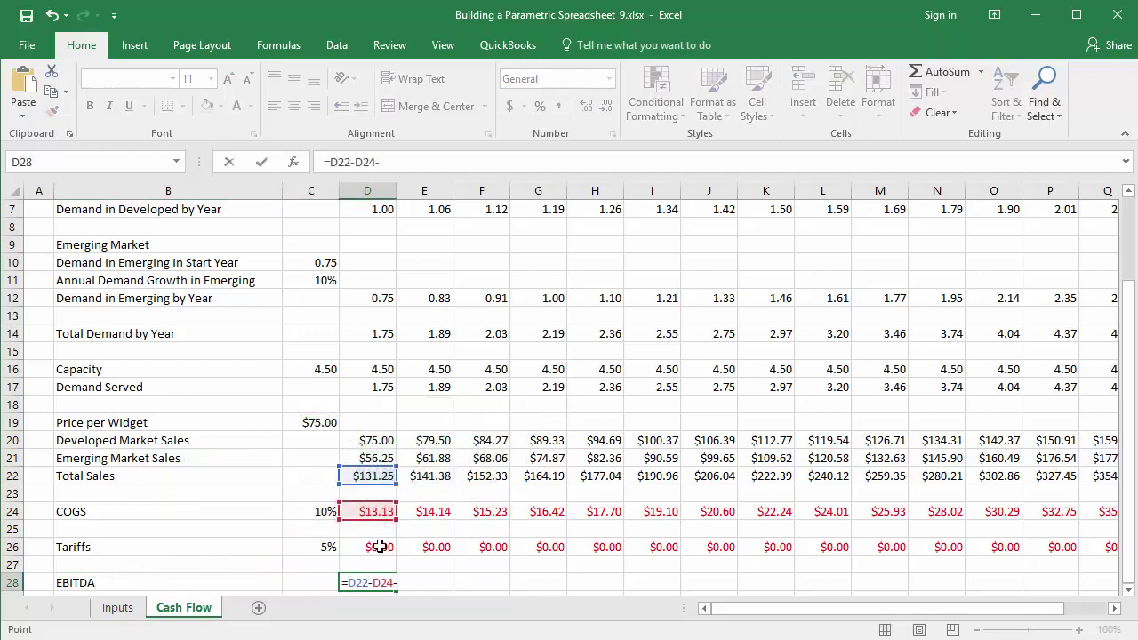
left_click(380, 546)
key("ctrl+Return")
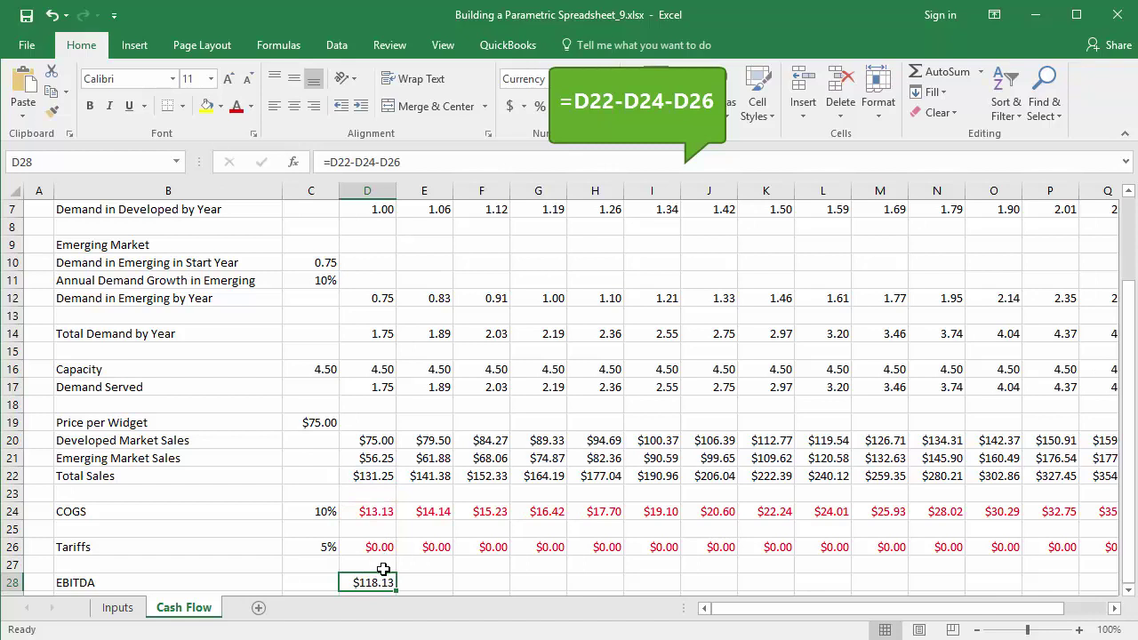
left_click_drag(400, 591, 992, 583)
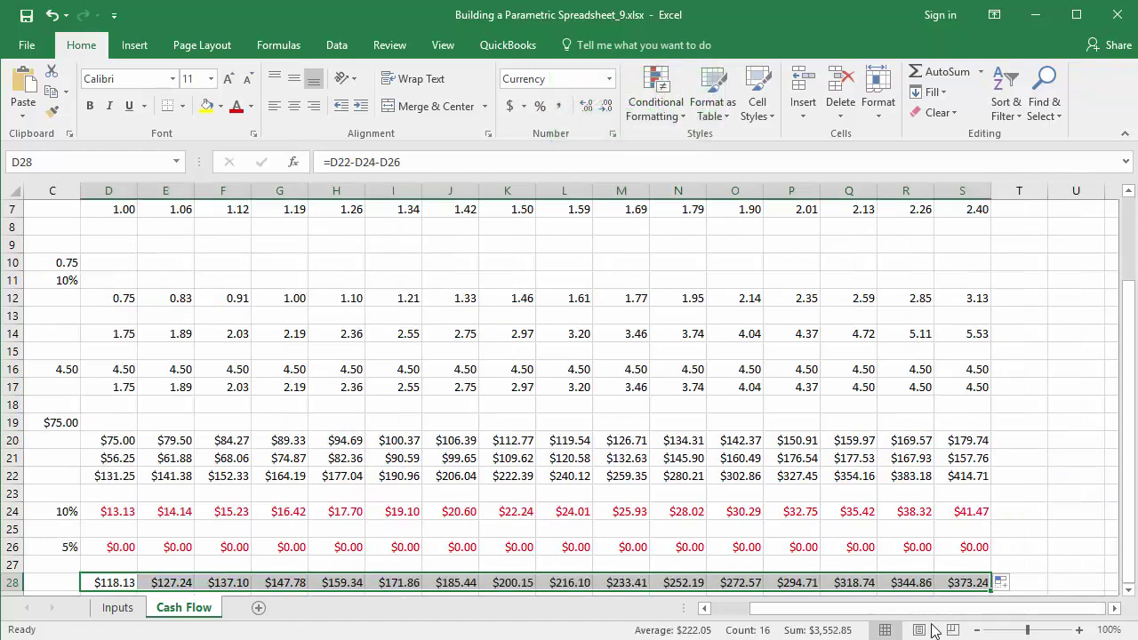
left_click_drag(914, 614, 790, 625)
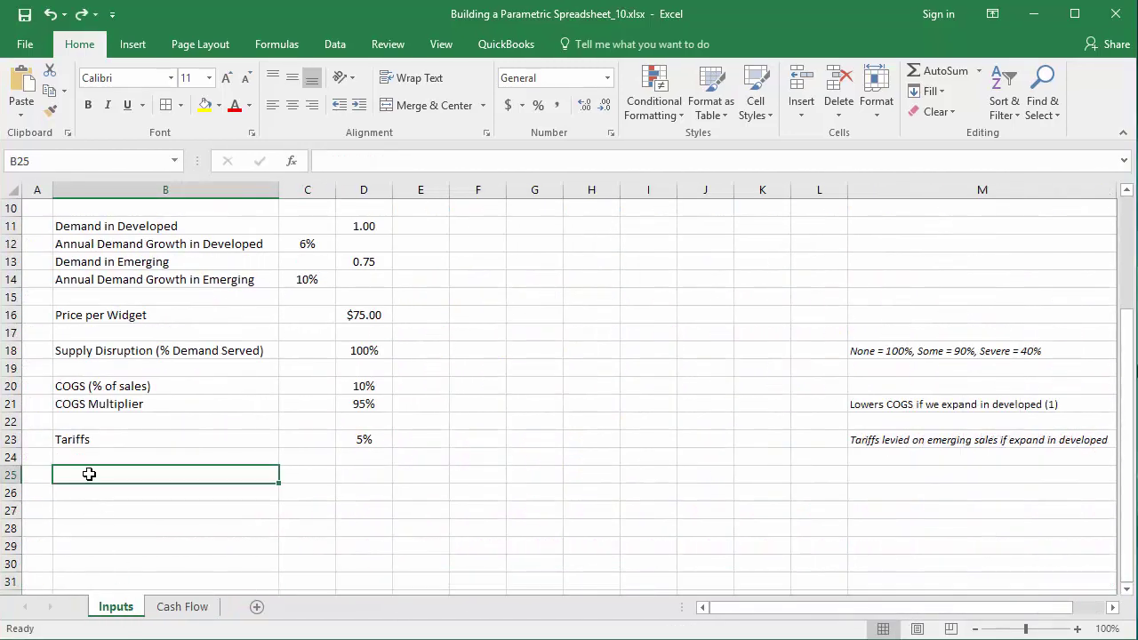
Label B25 CAPEX on the Inputs sheet.
double_click(89, 473)
type("CAPE")
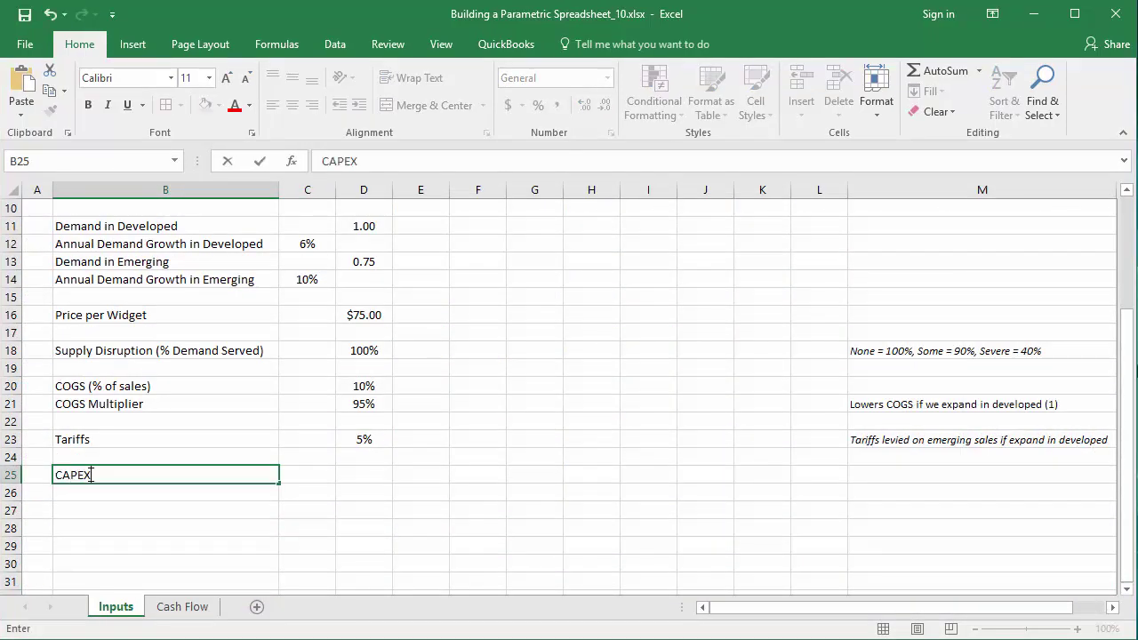
type("X")
Enter 1 in D25 as the CAPEX value and name the cell CAPEX.
key("Tab")
key("Tab")
type("1")
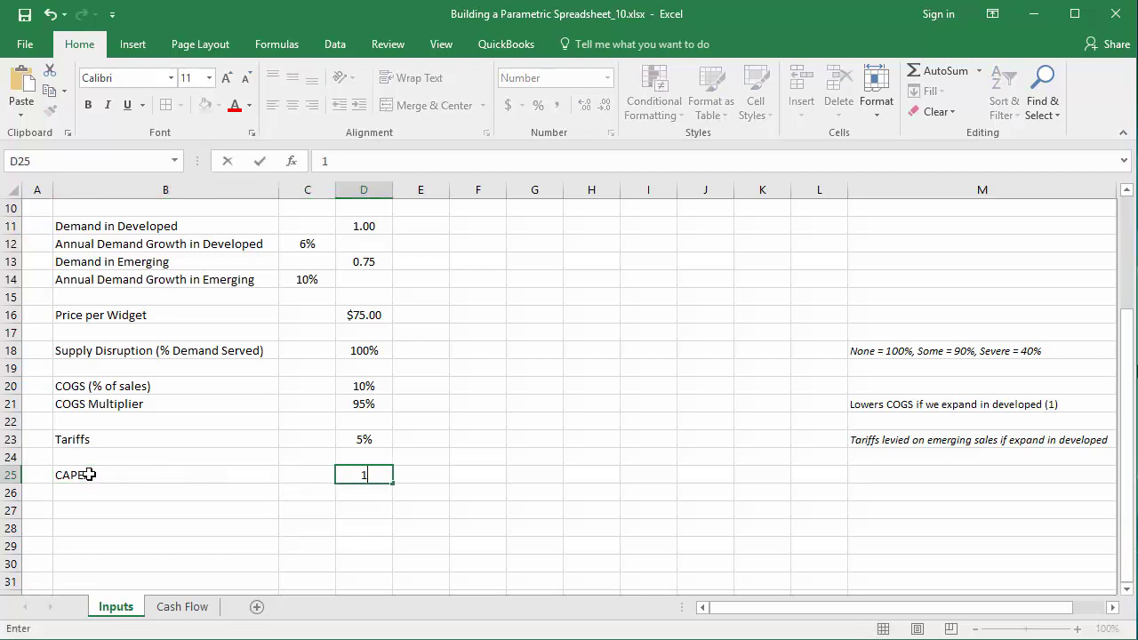
key("ctrl+Return")
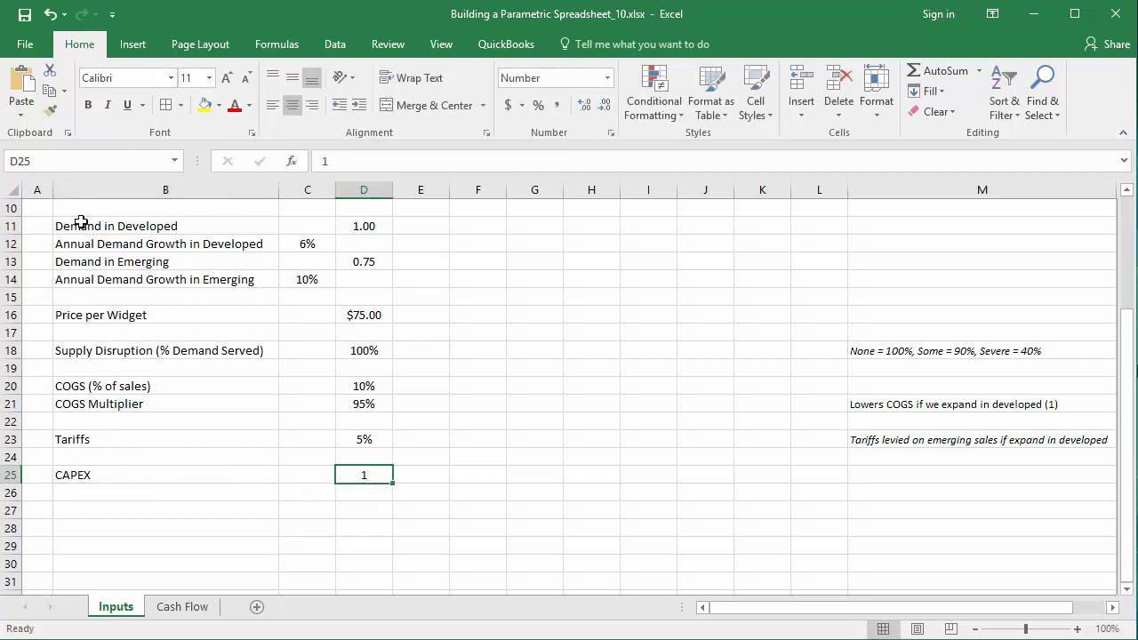
left_click(36, 157)
type("CAPE")
Enter the heading Capacity Lvl in G25 and widen column G to fit it.
left_click(524, 476)
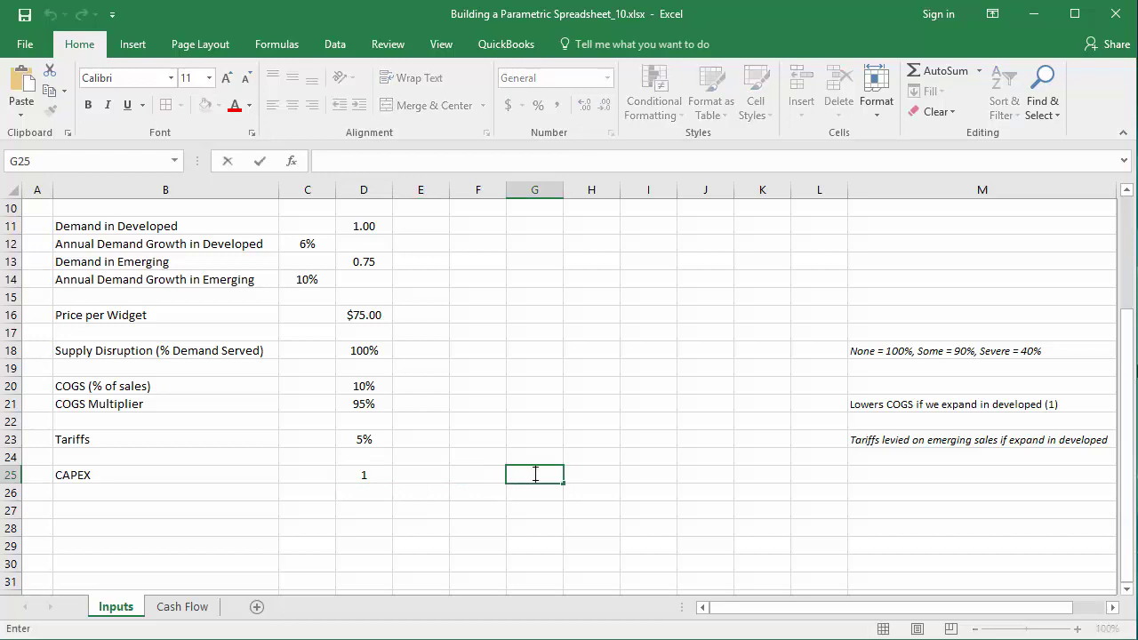
type("Capacity Lvl")
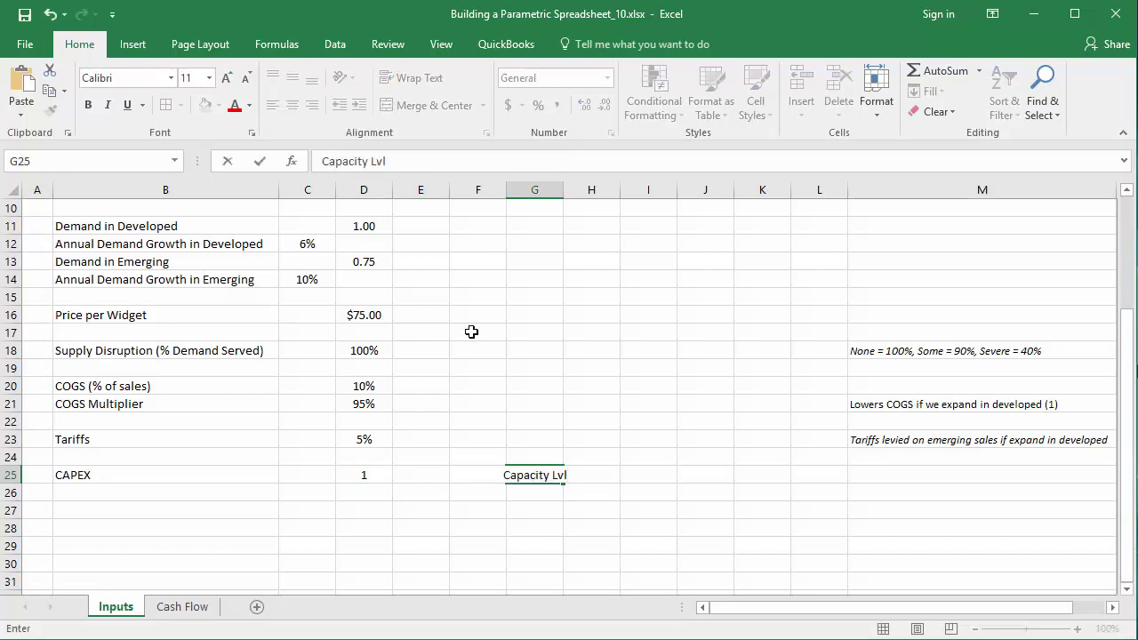
key("ctrl+Return")
left_click_drag(561, 190, 583, 190)
Enter the CAPEX table headings Location, Low, Nominal and High in H25:K25.
left_click(616, 478)
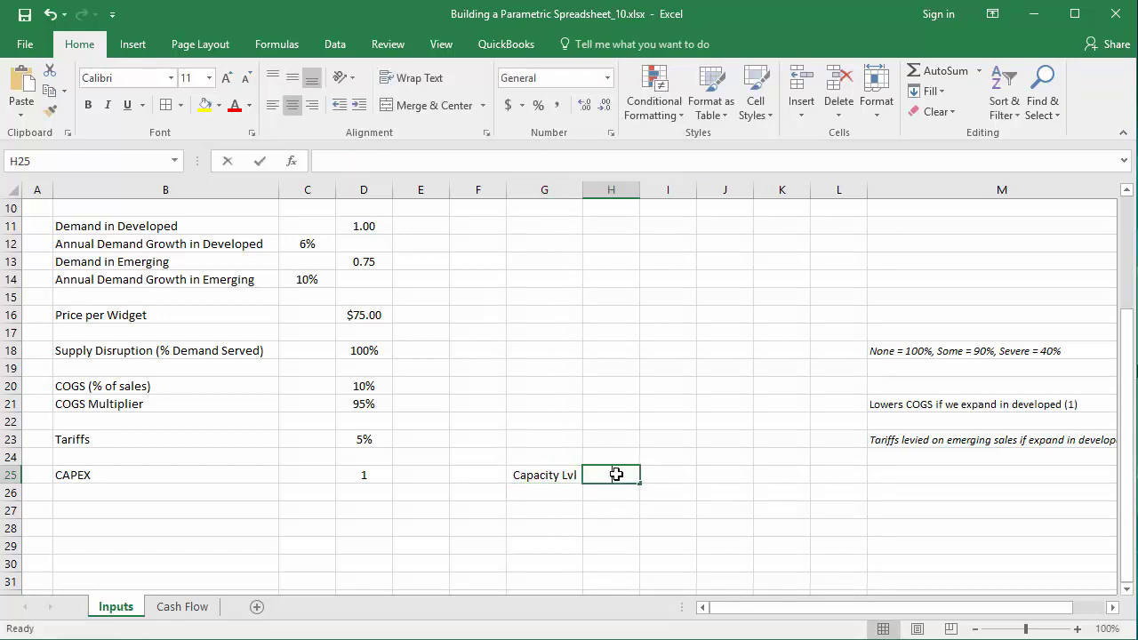
type("ocation")
key("Tab")
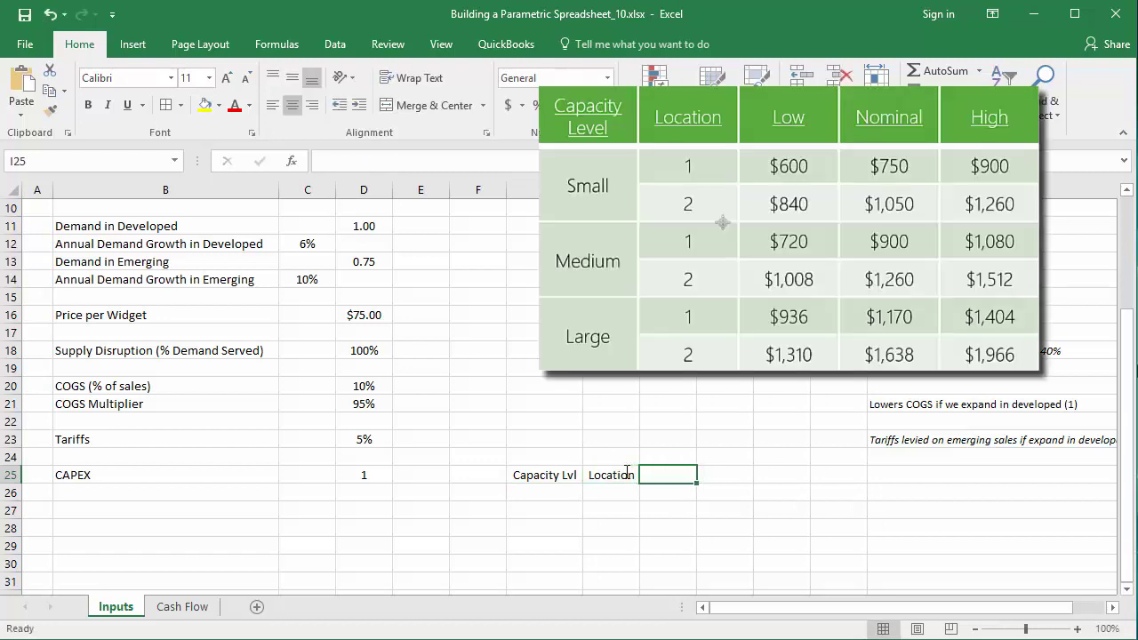
type("Low")
key("Tab")
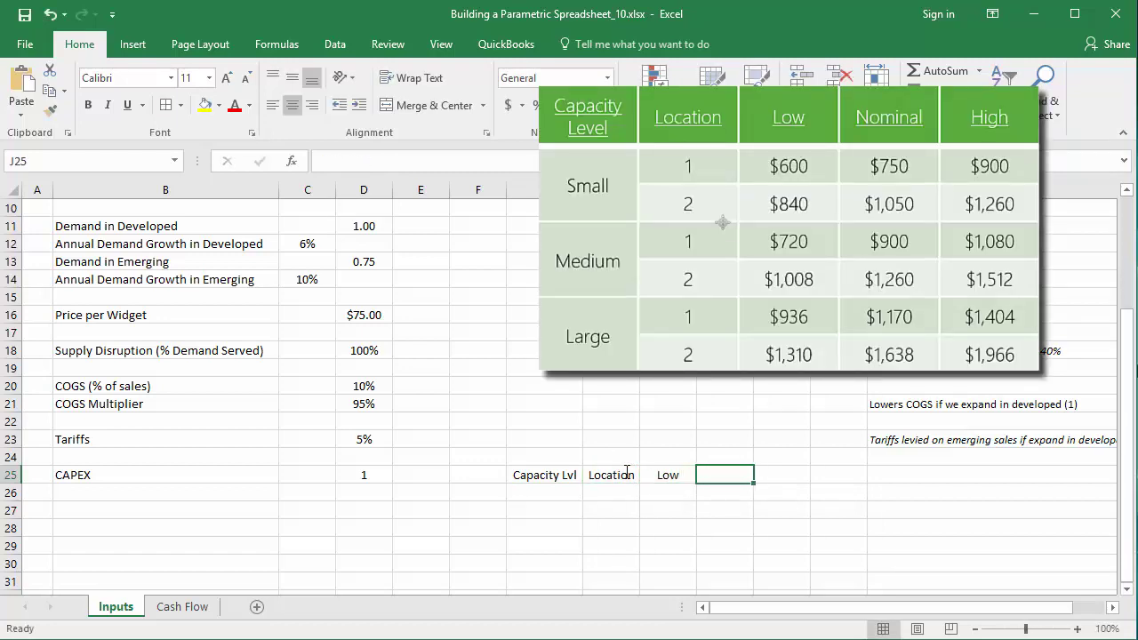
type("Nominal")
key("Tab")
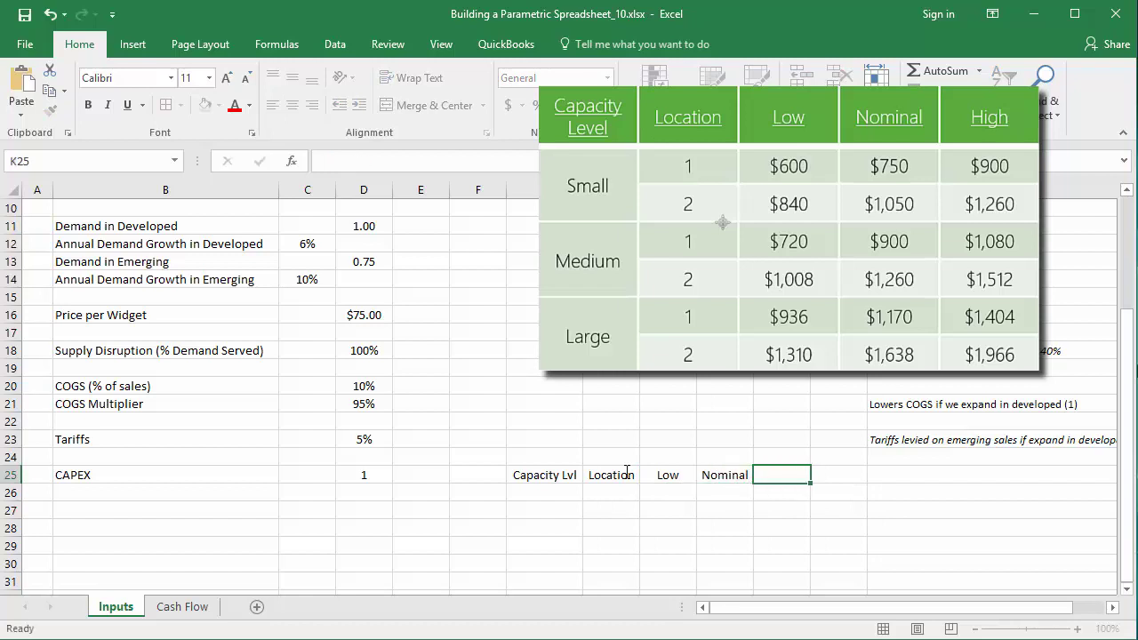
type("High")
key("Return")
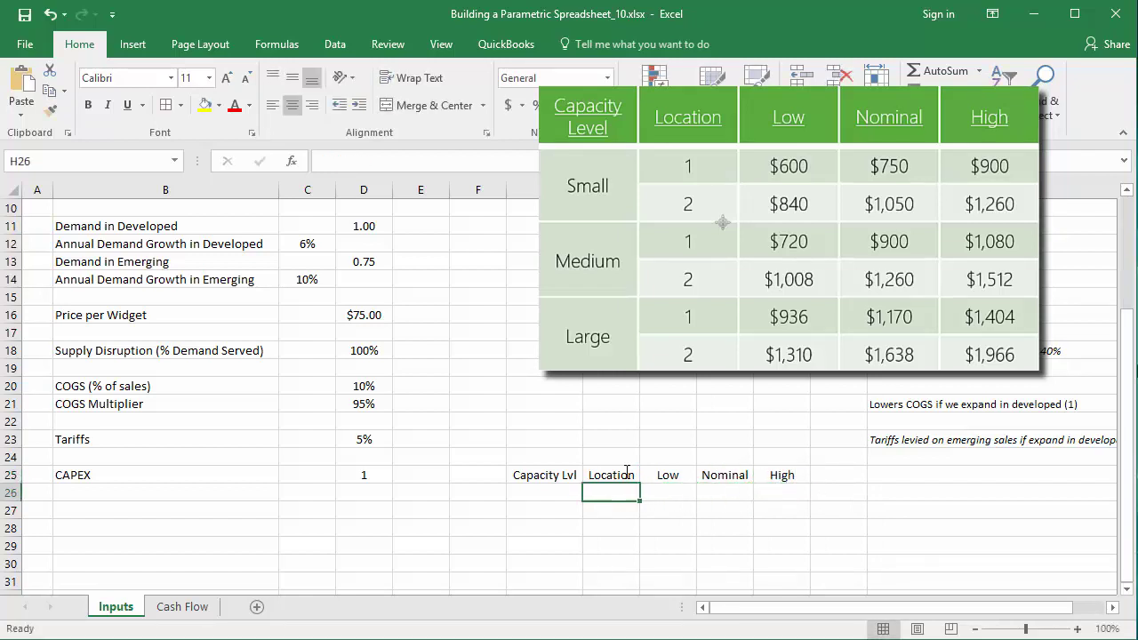
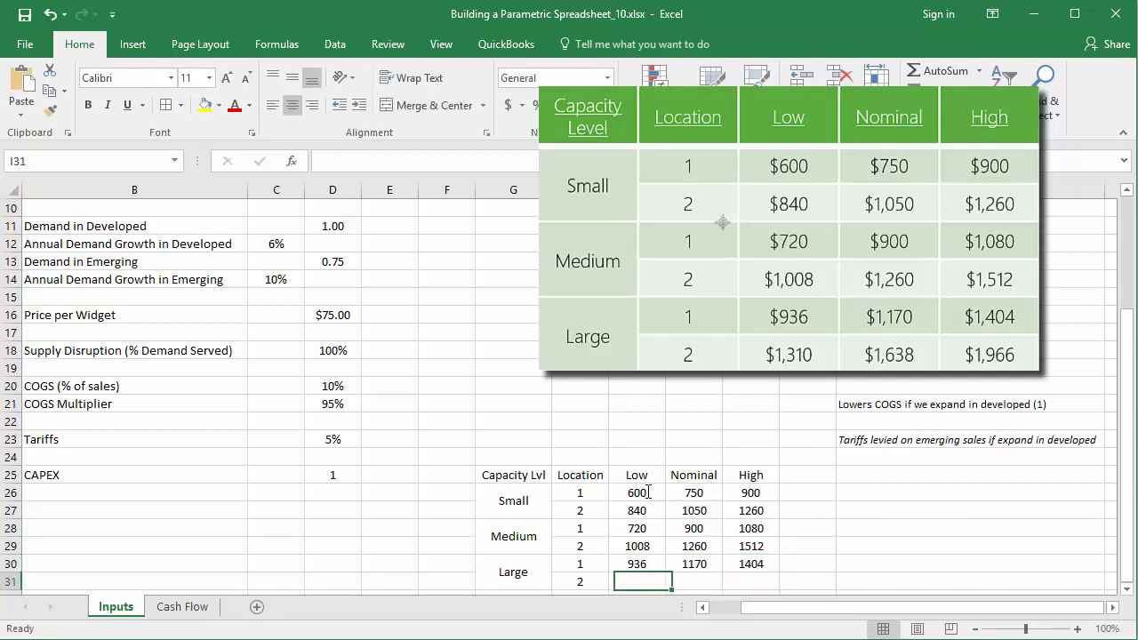
Enter 1310, 1638 and 1966 as the Low, Nominal and High CAPEX for the Large capacity level at location 2.
type("1310")
key("Tab")
type("1638")
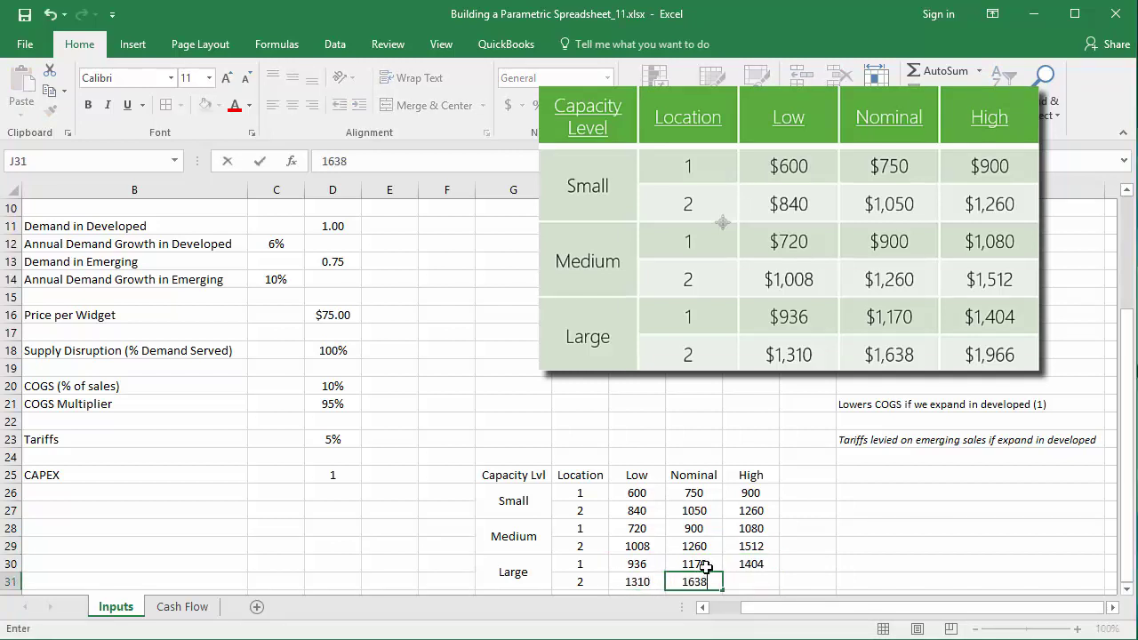
key("Tab")
type("1966")
Name the Small capacity CAPEX values in I26:K27 CAPEX_Table_Small.
left_click_drag(623, 491, 764, 513)
left_click(48, 161)
type("CAPEX_Table_Small")
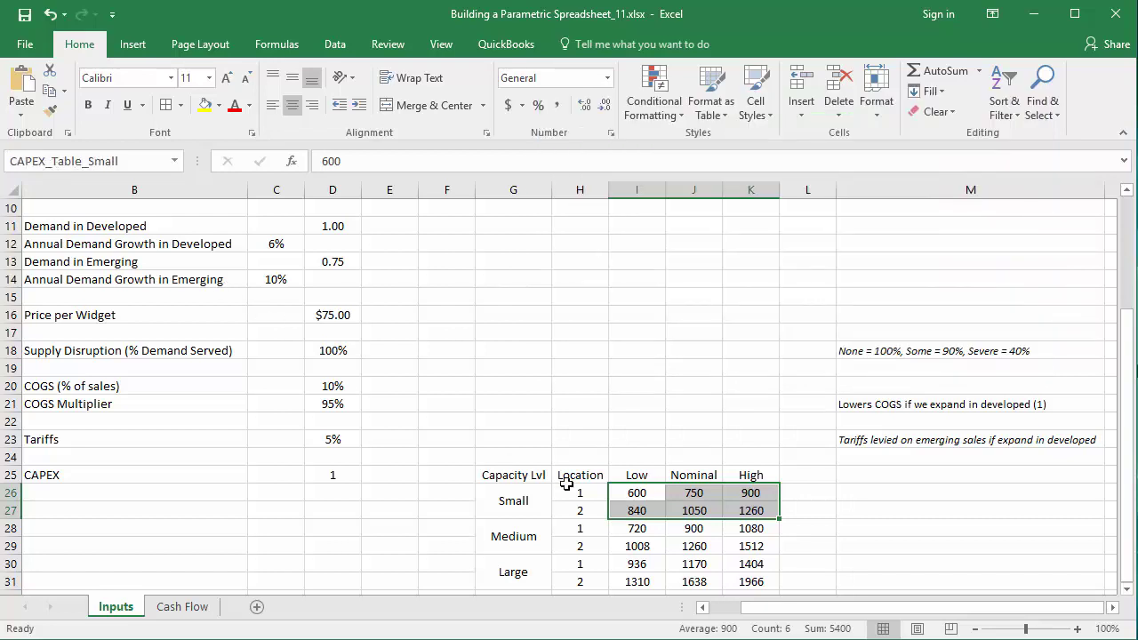
Name the range I28:K29 CAPEX_Table_Medium and the range I30:K31 CAPEX_Table_Large.
left_click_drag(623, 528, 751, 544)
left_click(156, 161)
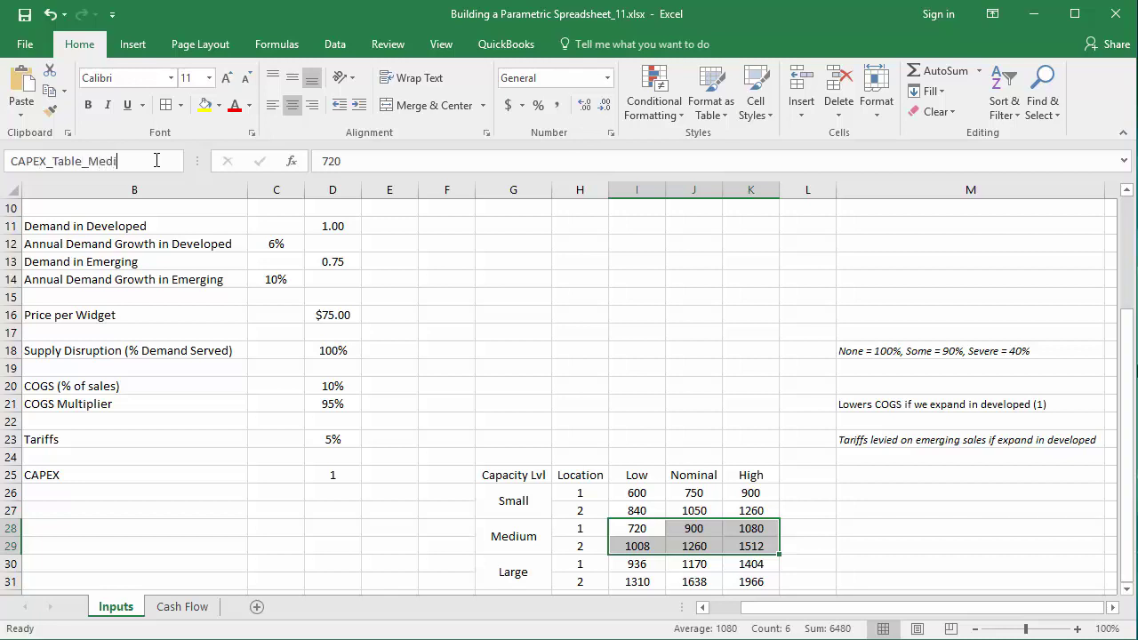
left_click_drag(662, 564, 756, 582)
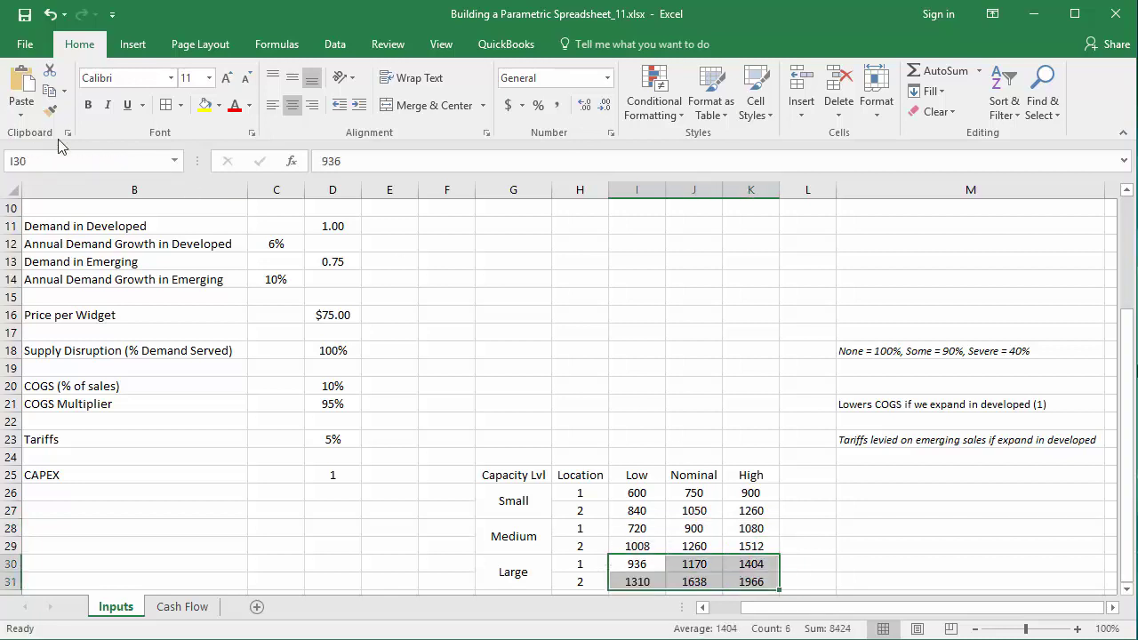
left_click(168, 164)
type("CAPEX_Table_Large")
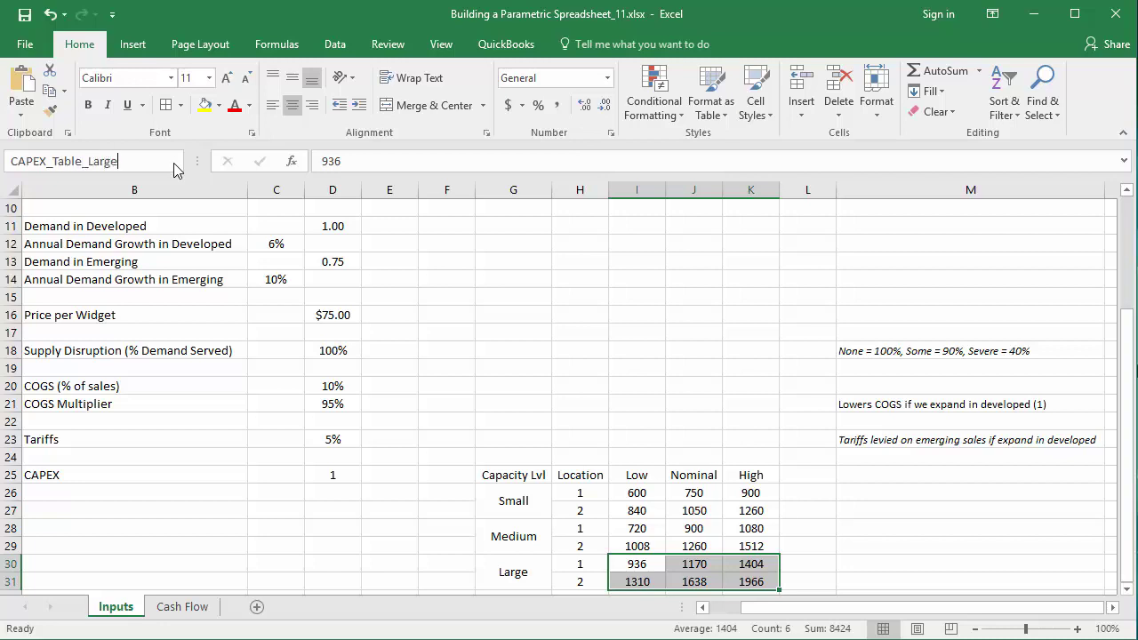
key("Return")
Apply borders to all cells of the CAPEX table in G25:K31.
left_click_drag(478, 471, 751, 580)
left_click(166, 105)
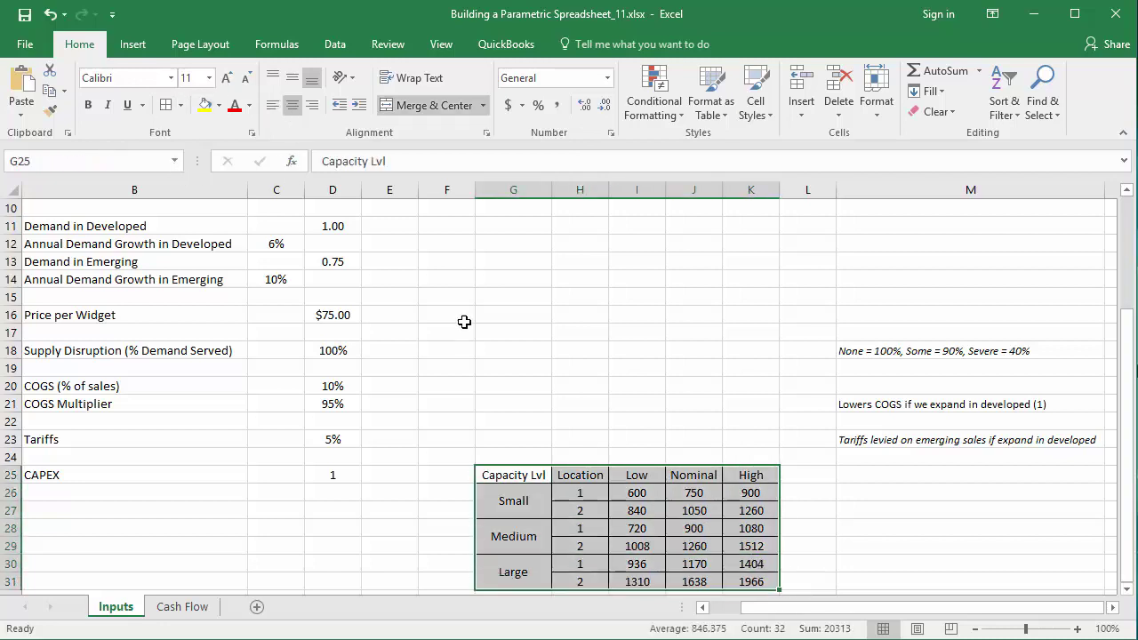
left_click(636, 440)
Start an INDEX formula in E25 whose array is CHOOSE(Capacity, CAPEX_Table_Small, CAPEX_Table_Medium, CAPEX_Table_Large).
left_click(390, 471)
type("=IND")
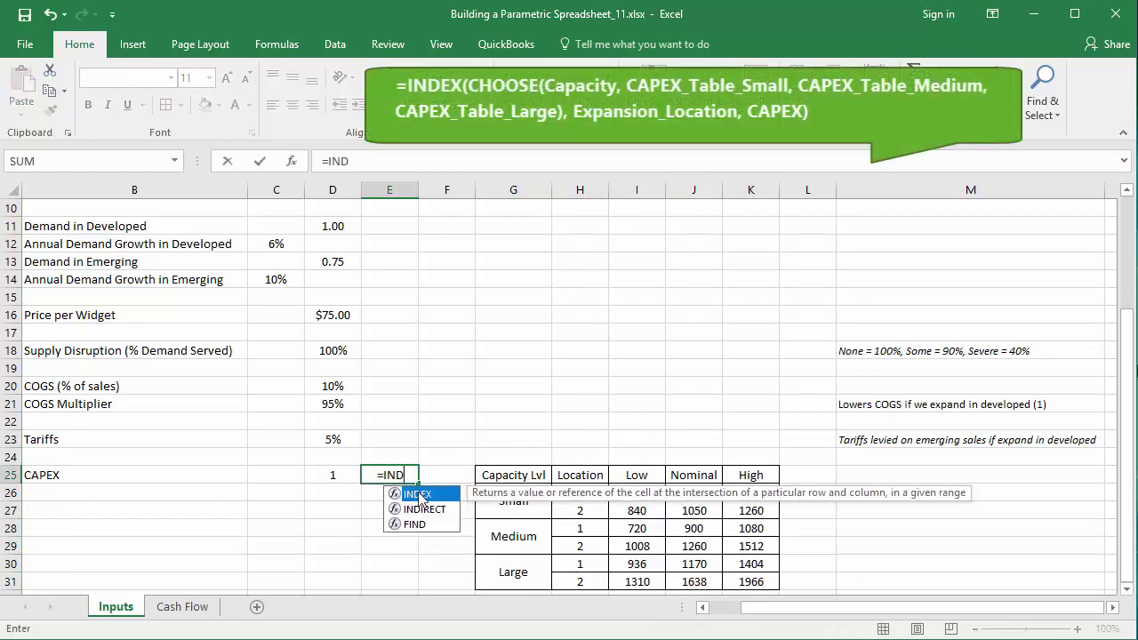
double_click(418, 495)
type("choo")
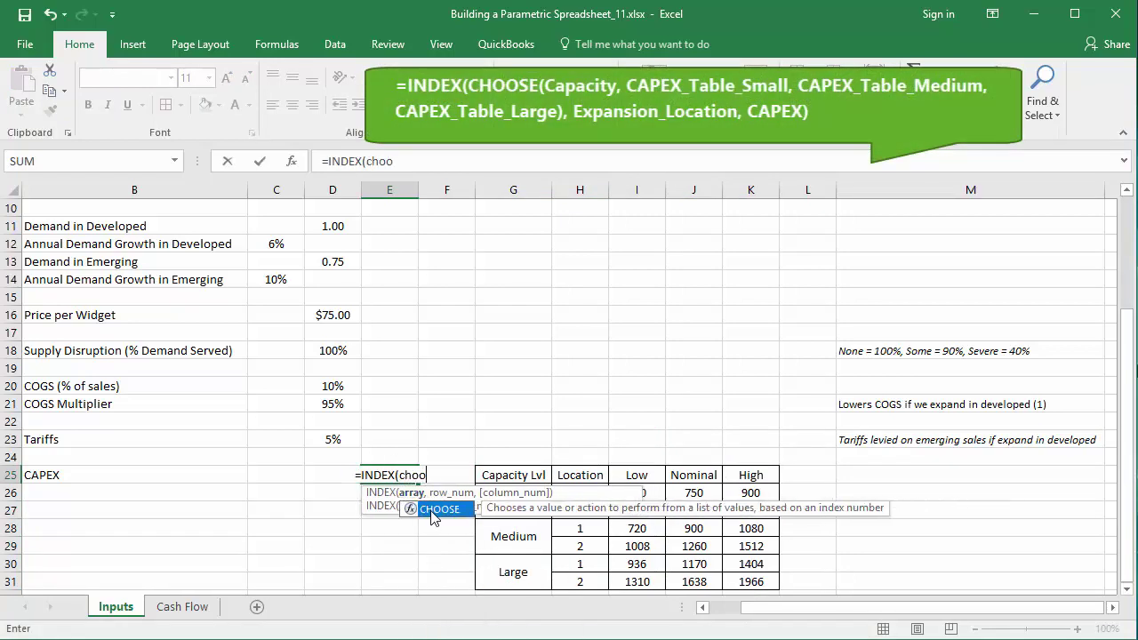
double_click(434, 510)
type("Ca")
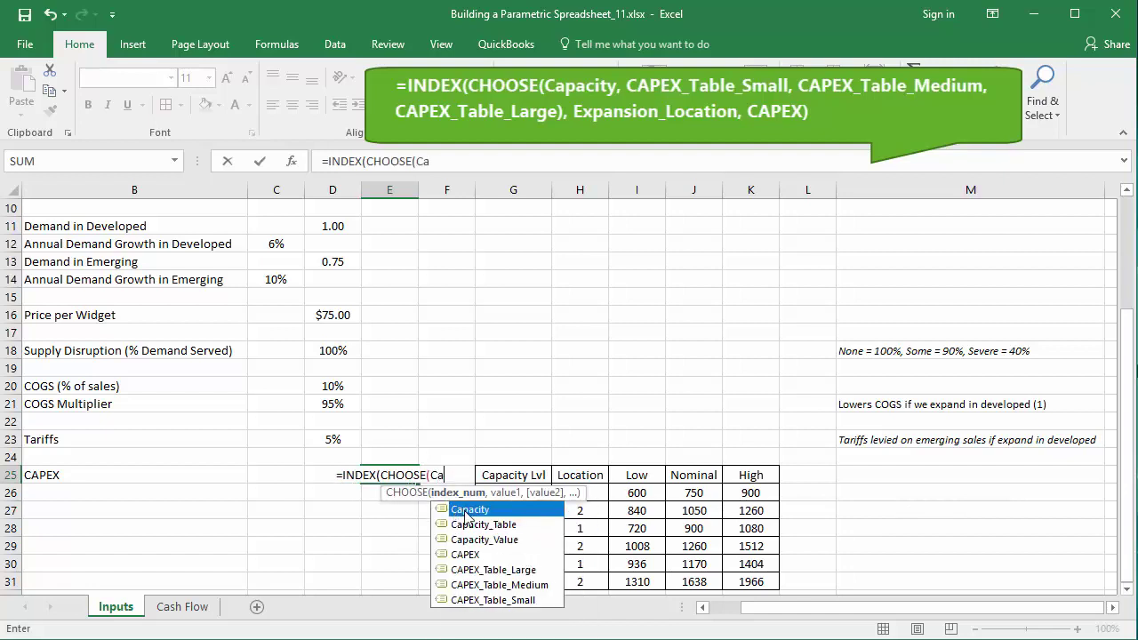
double_click(466, 512)
type(", Ca")
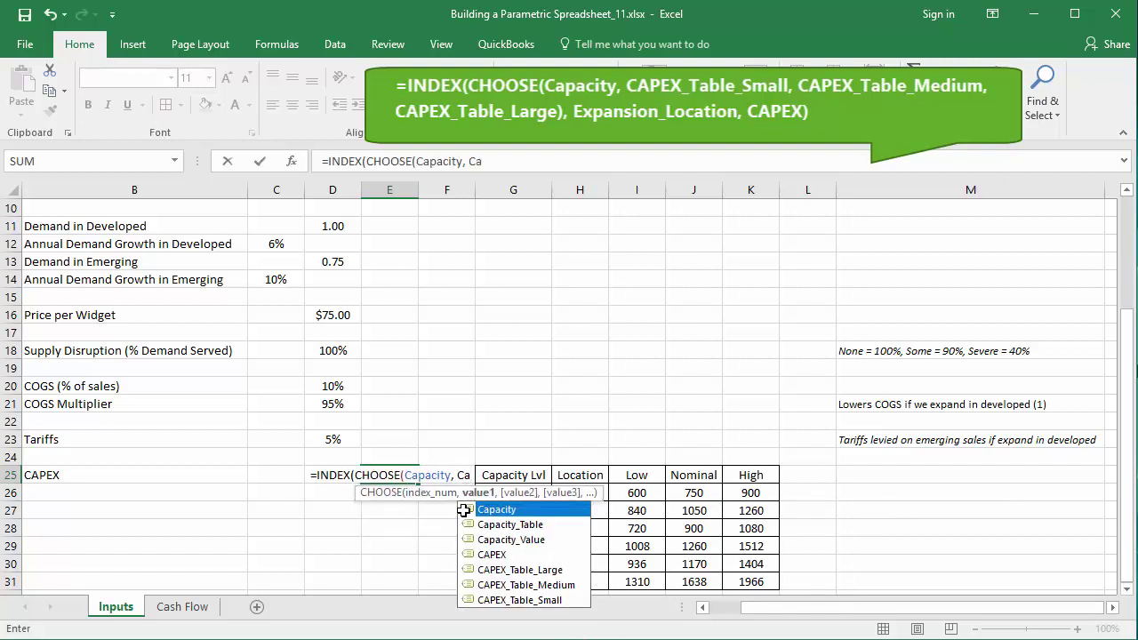
double_click(519, 600)
type(", CA")
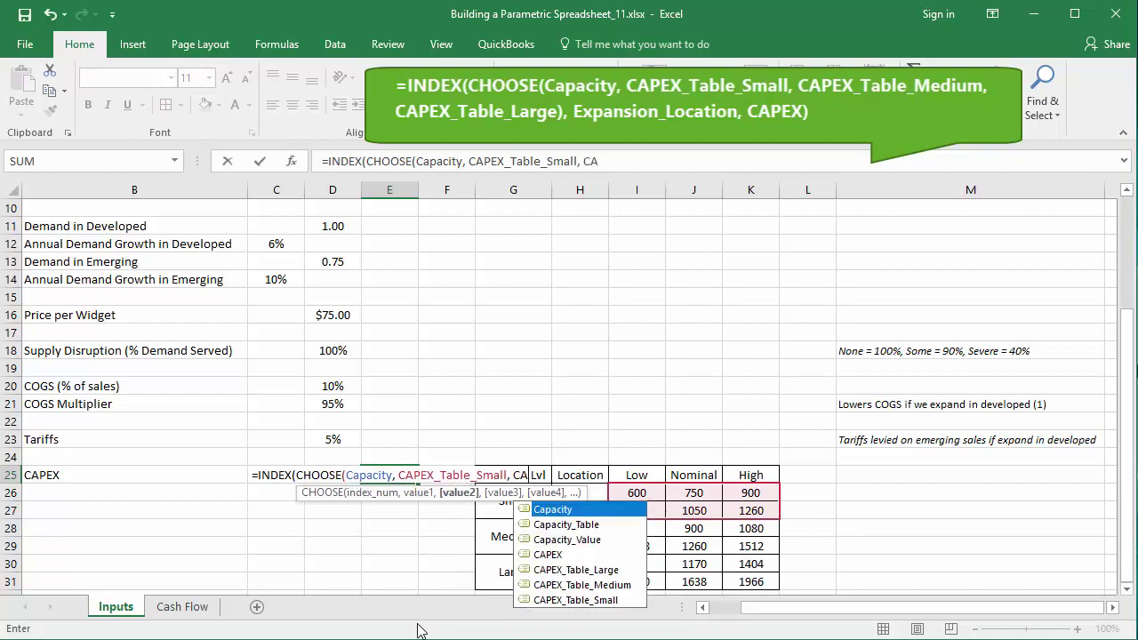
double_click(567, 585)
type(", C")
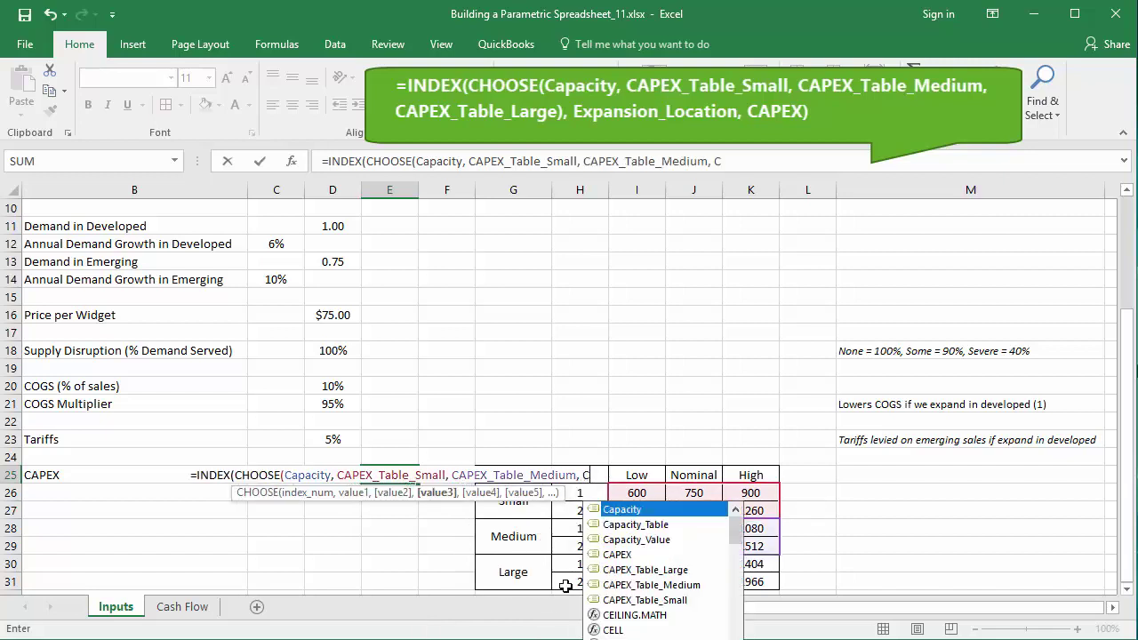
type("A")
double_click(637, 572)
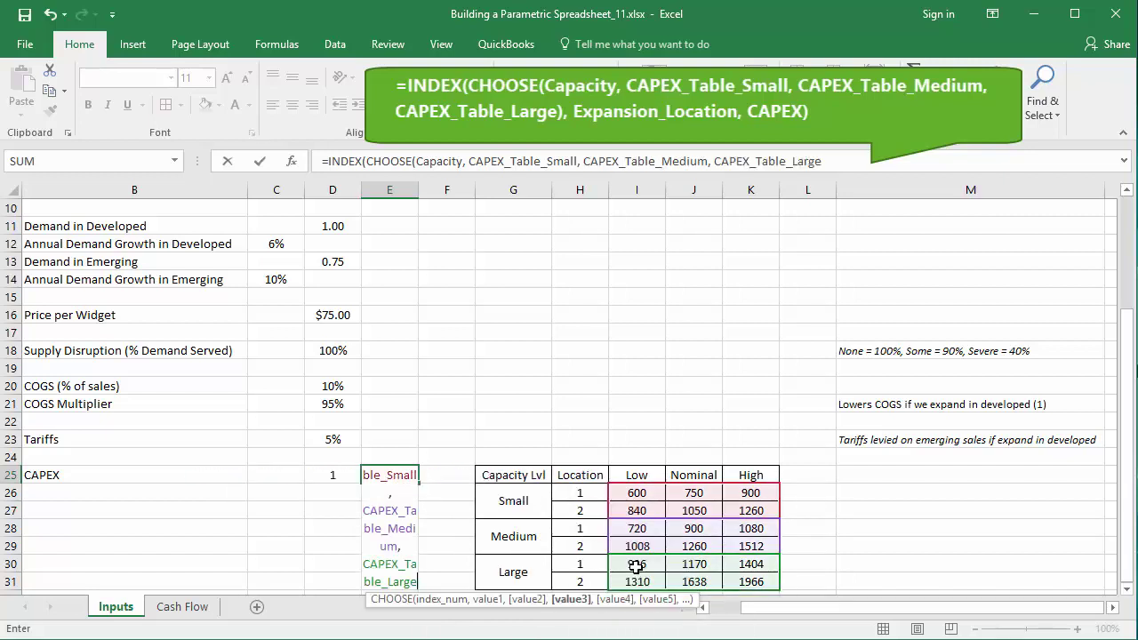
Complete the E25 formula with Expansion_Location as the row and CAPEX as the column, and name the cell CAPEX_Value.
type("), Exp")
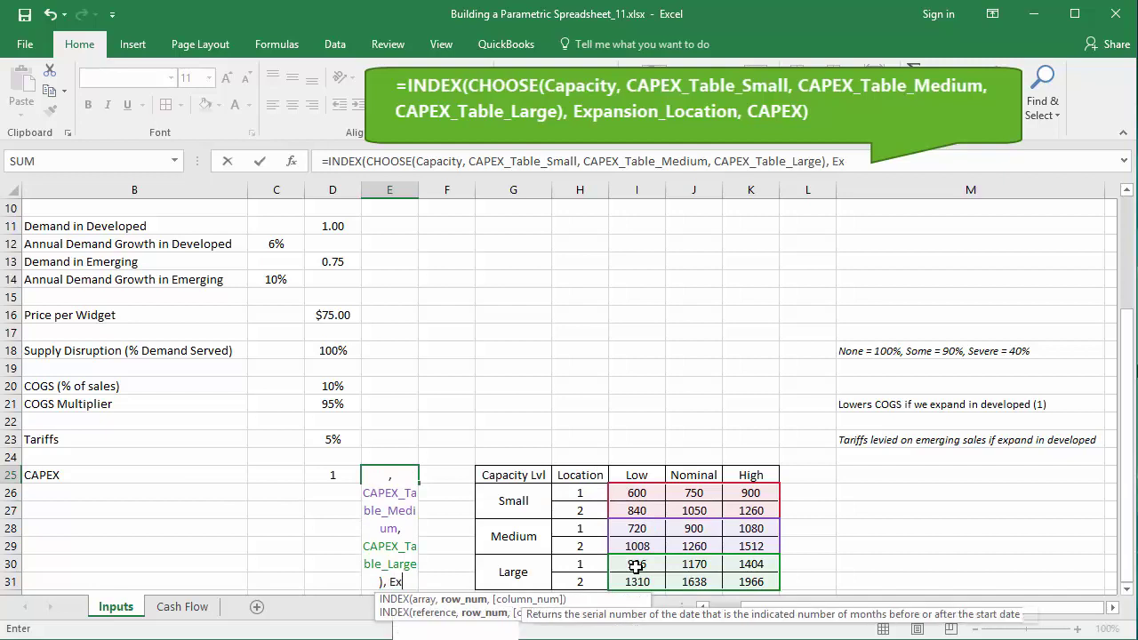
double_click(481, 631)
type(", C")
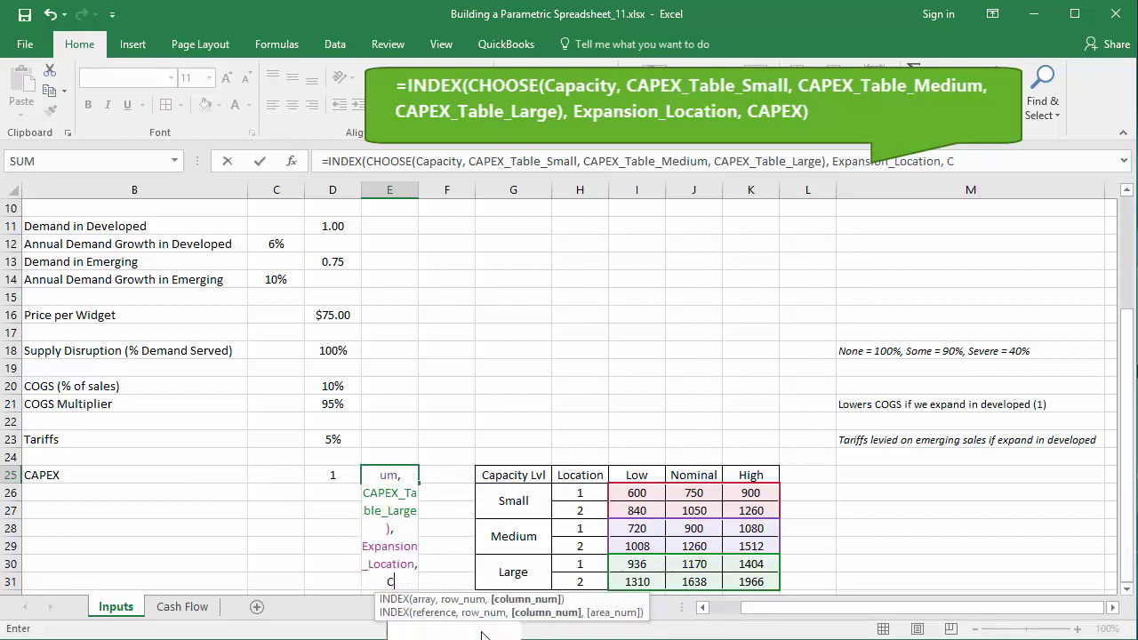
type("apEX")
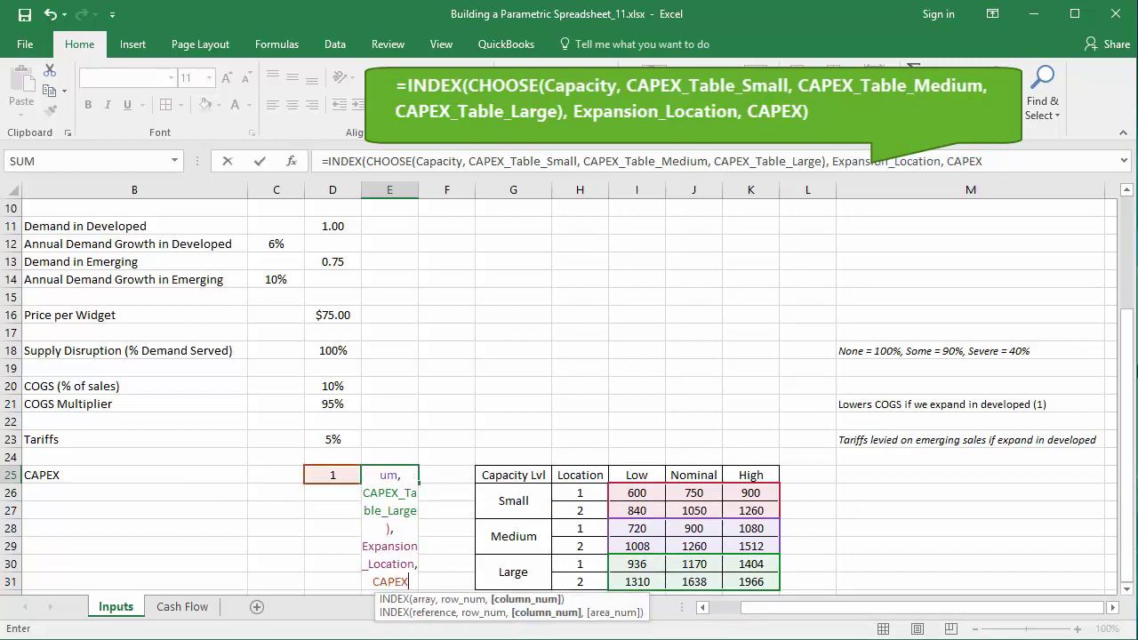
key("ctrl+Return")
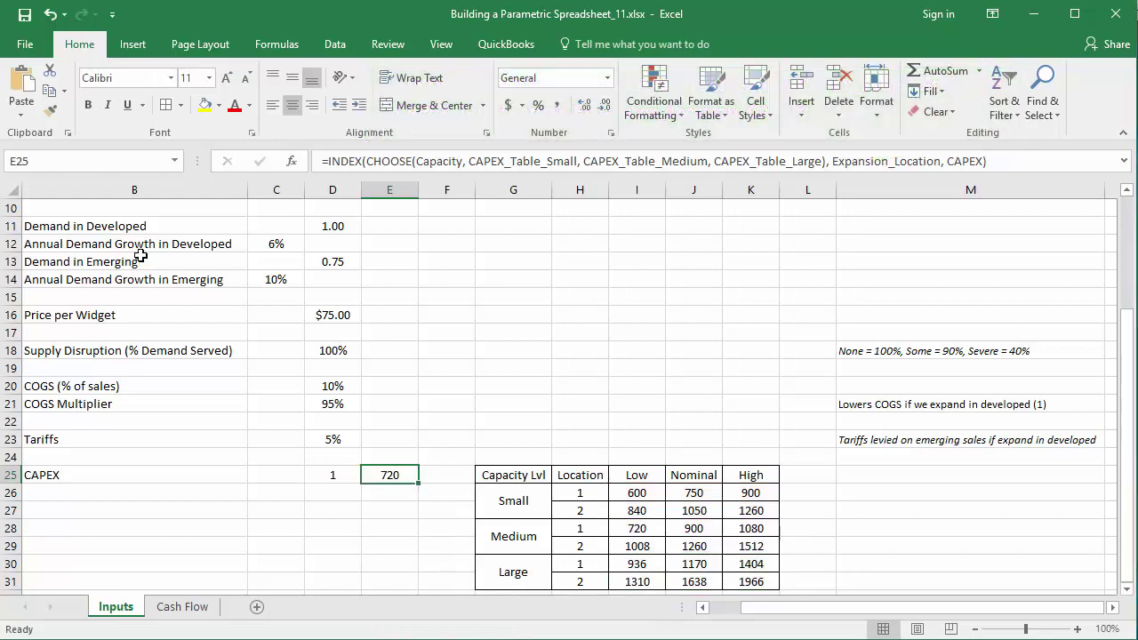
left_click(72, 163)
type("CAPEX_Value")
Compare the expansion location, capacity and CAPEX inputs and the looked-up CAPEX value with the matching entry in the CAPEX table.
scroll(361, 497, "up", 3)
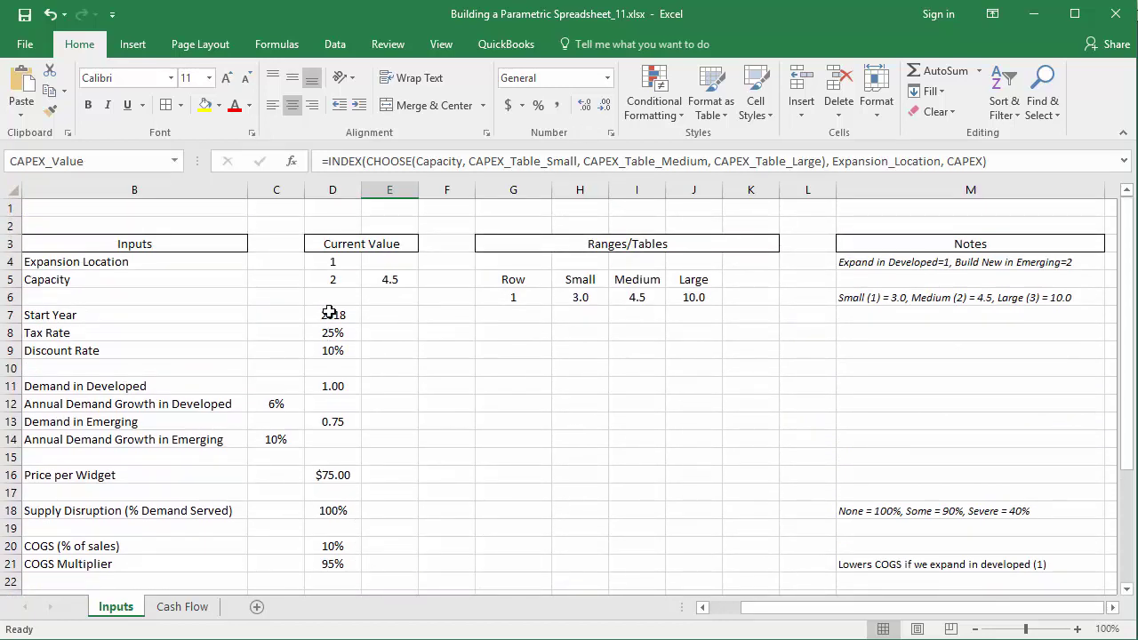
left_click(338, 260)
left_click(350, 280)
scroll(370, 338, "down", 4)
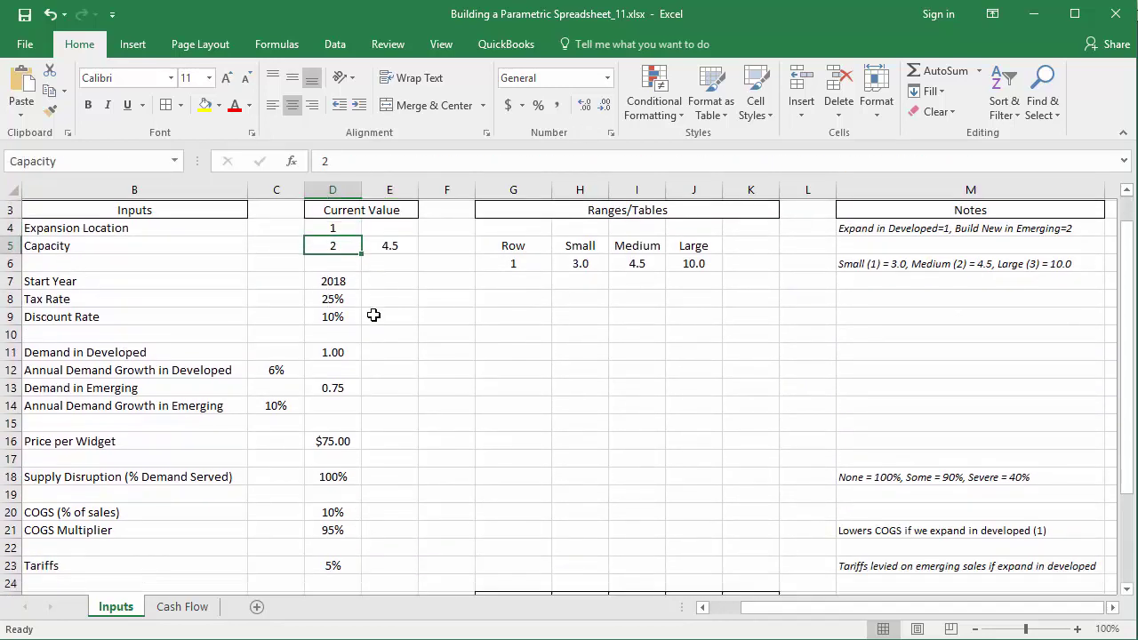
left_click(338, 420)
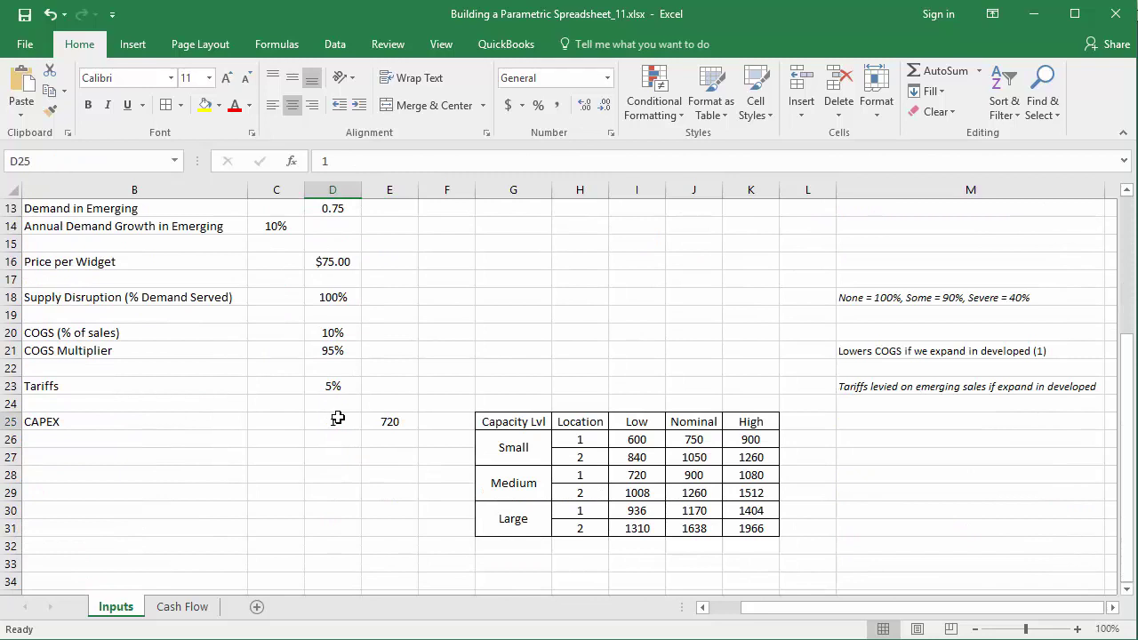
left_click(407, 423)
left_click(649, 474)
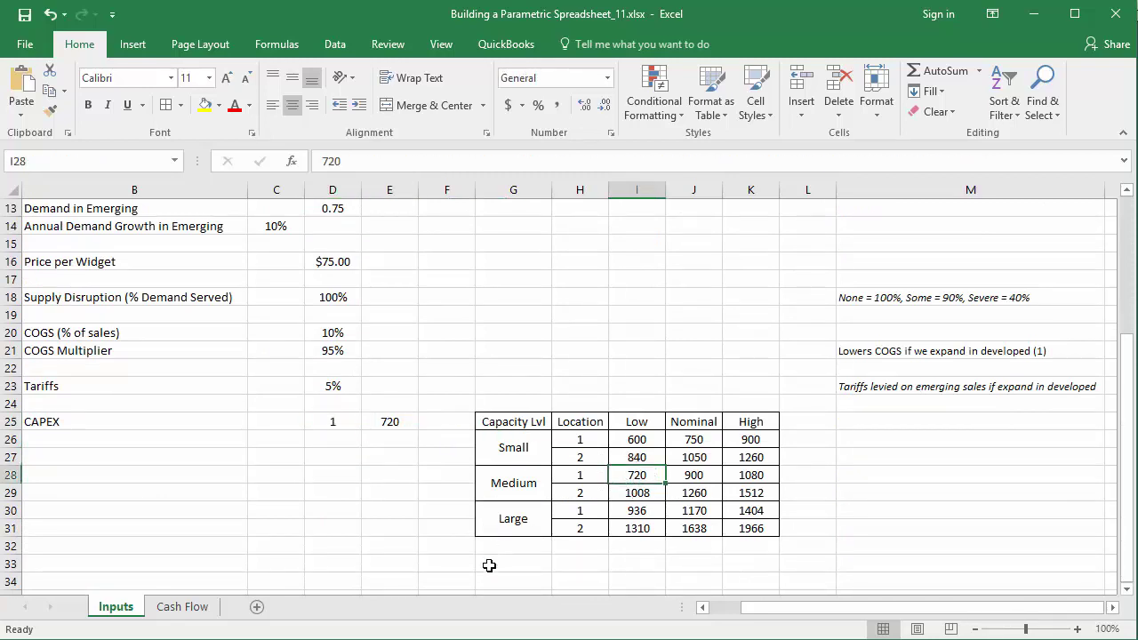
left_click(707, 531)
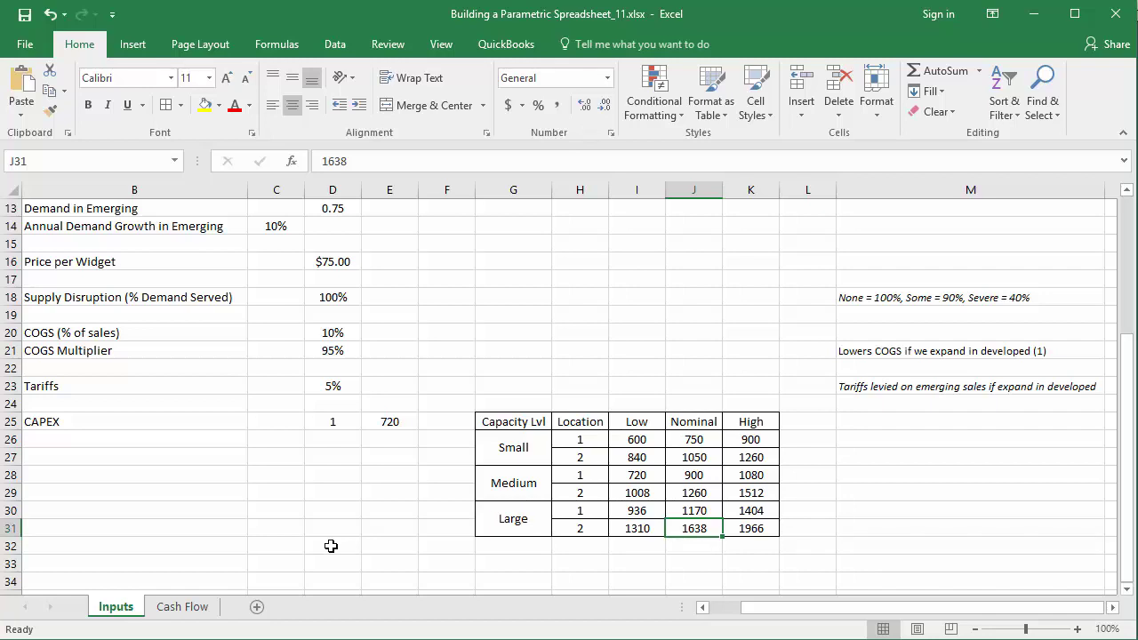
Set Expansion Location to 2 and Capacity to 3, and check the looked-up capacity value in E5.
scroll(331, 546, "up", 4)
left_click(340, 264)
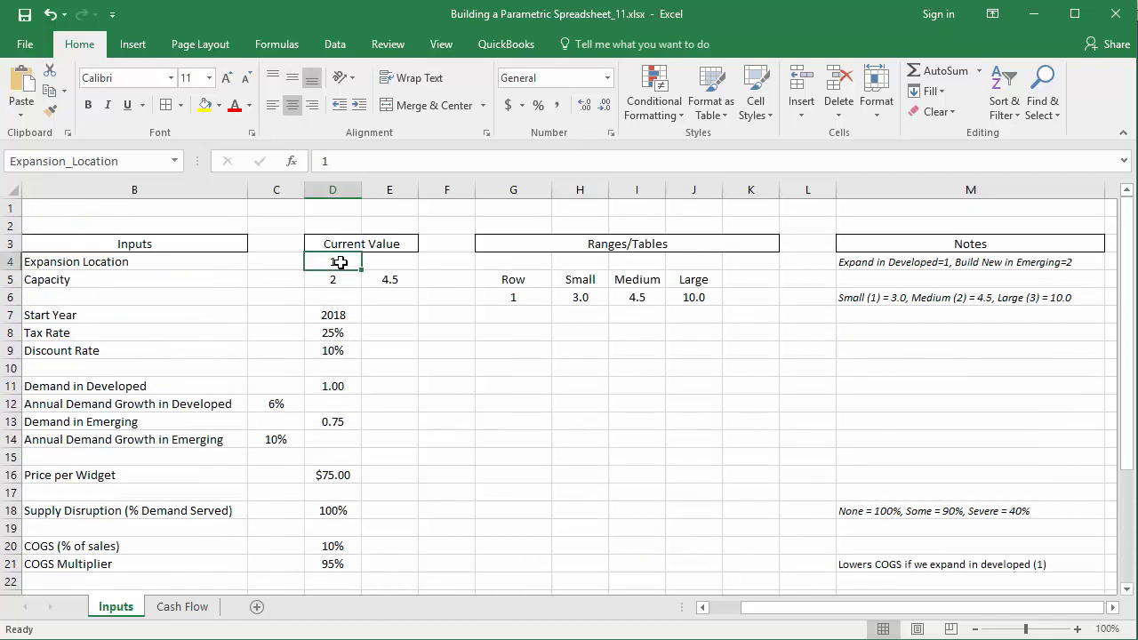
type("2")
key("ctrl+Return")
left_click(343, 282)
type("3")
key("ctrl+Return")
left_click(394, 282)
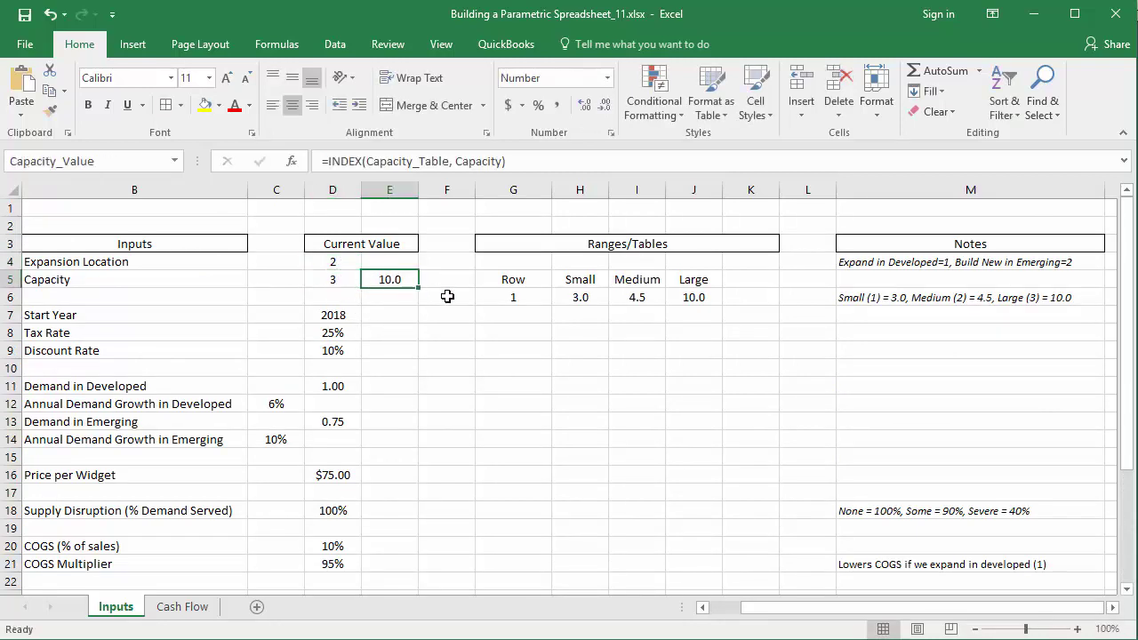
Set the CAPEX input in D25 to 2 and check the looked-up CAPEX value in E25.
scroll(378, 393, "down", 4)
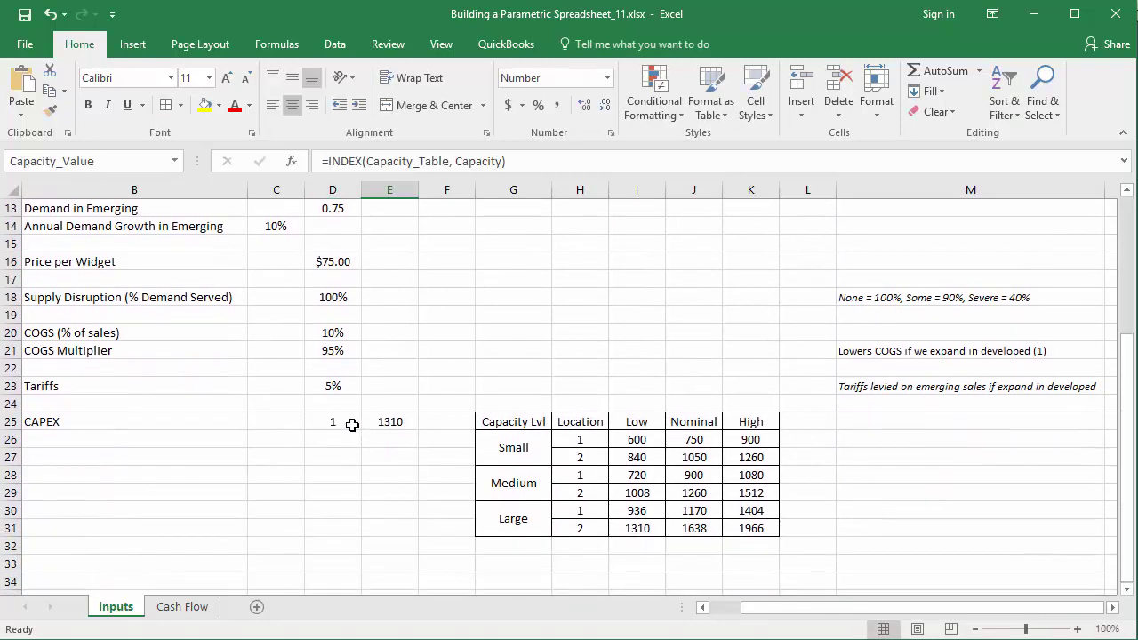
left_click(340, 422)
type("2")
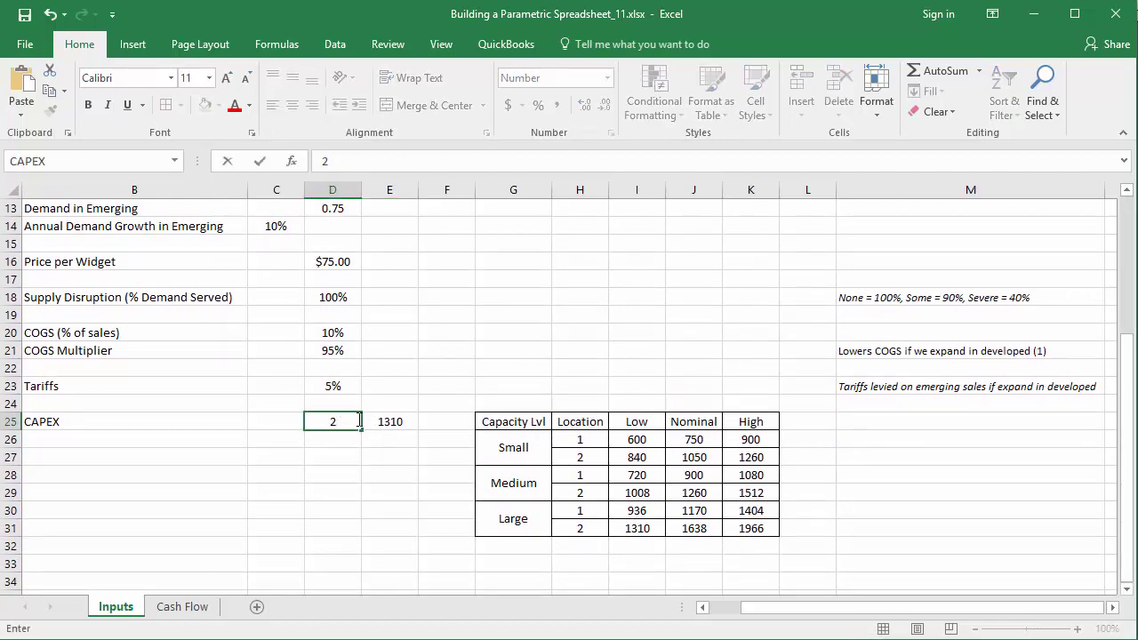
key("ctrl+Return")
left_click(404, 422)
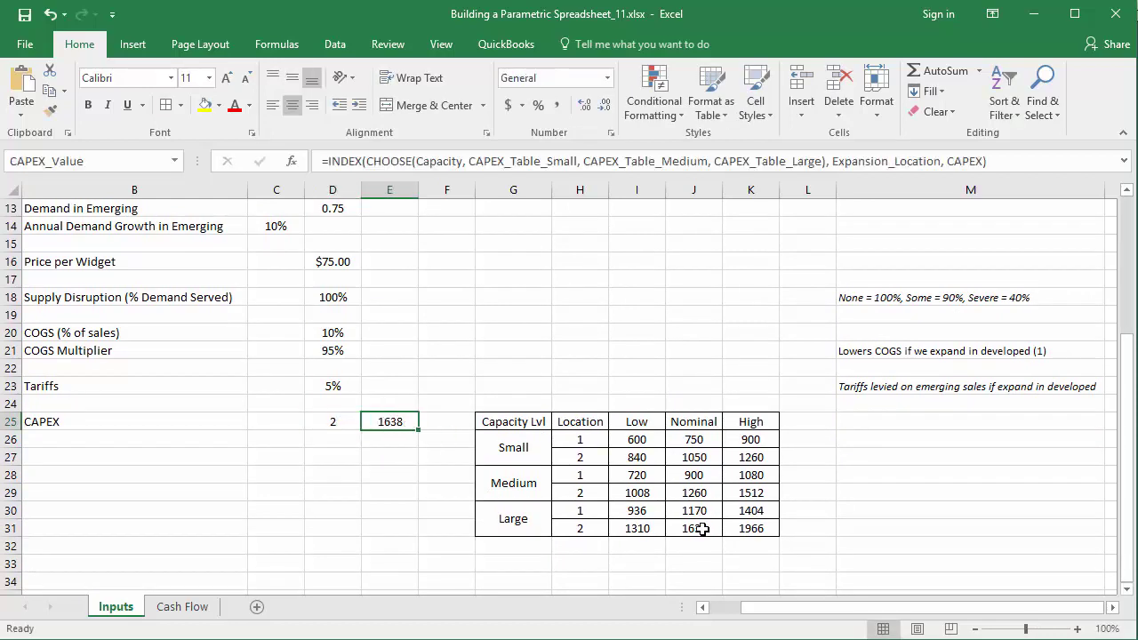
Label B30 on the Cash Flow sheet CAPEX.
left_click(198, 611)
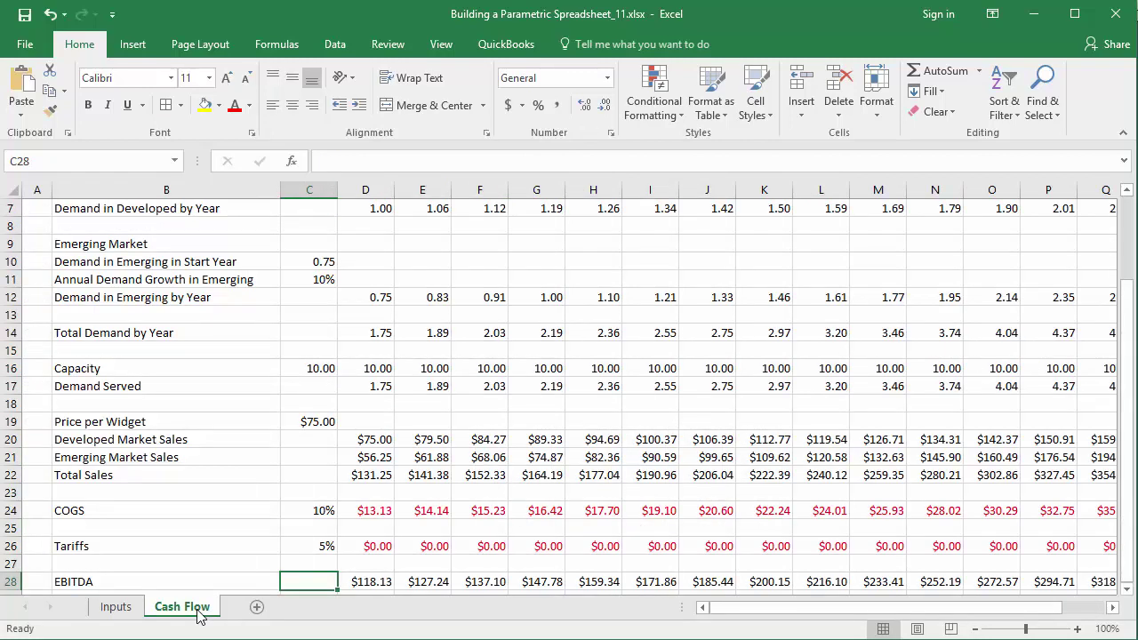
scroll(264, 534, "down", 1)
left_click(112, 562)
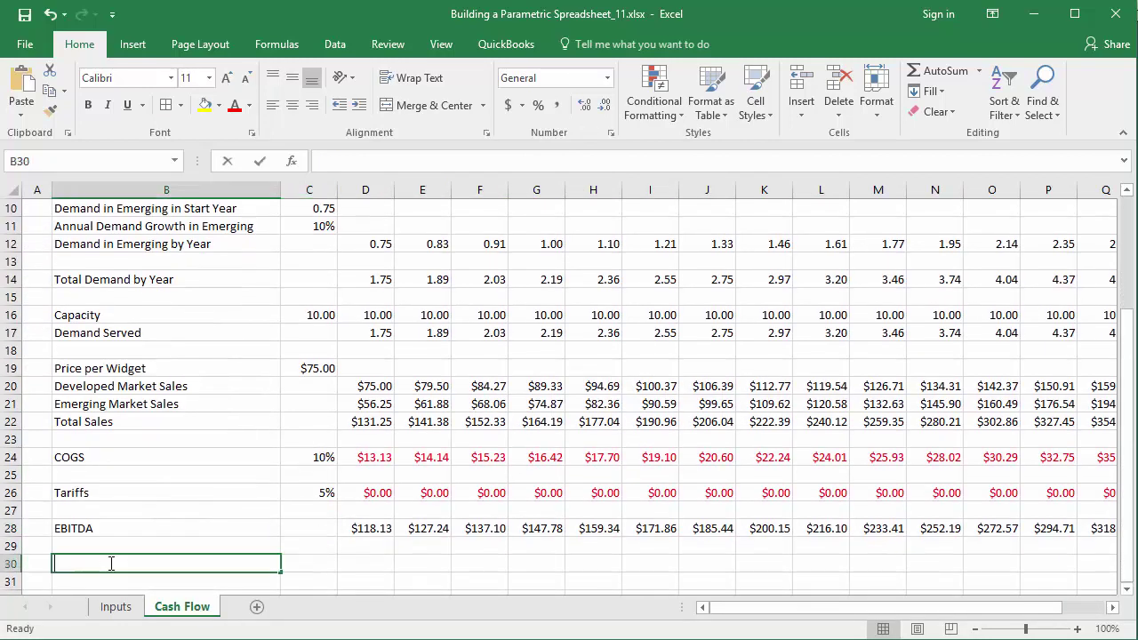
type("CAPEX")
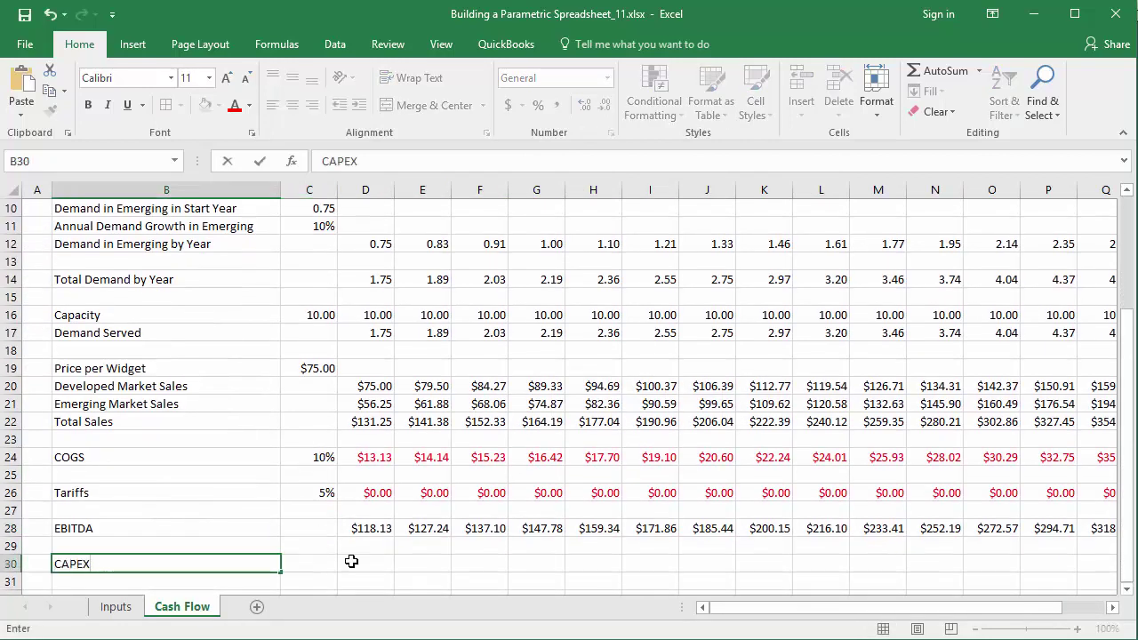
Enter =CAPEX_Value/2 in D30 and fill the formula across to E30.
left_click(351, 561)
type("=CAP")
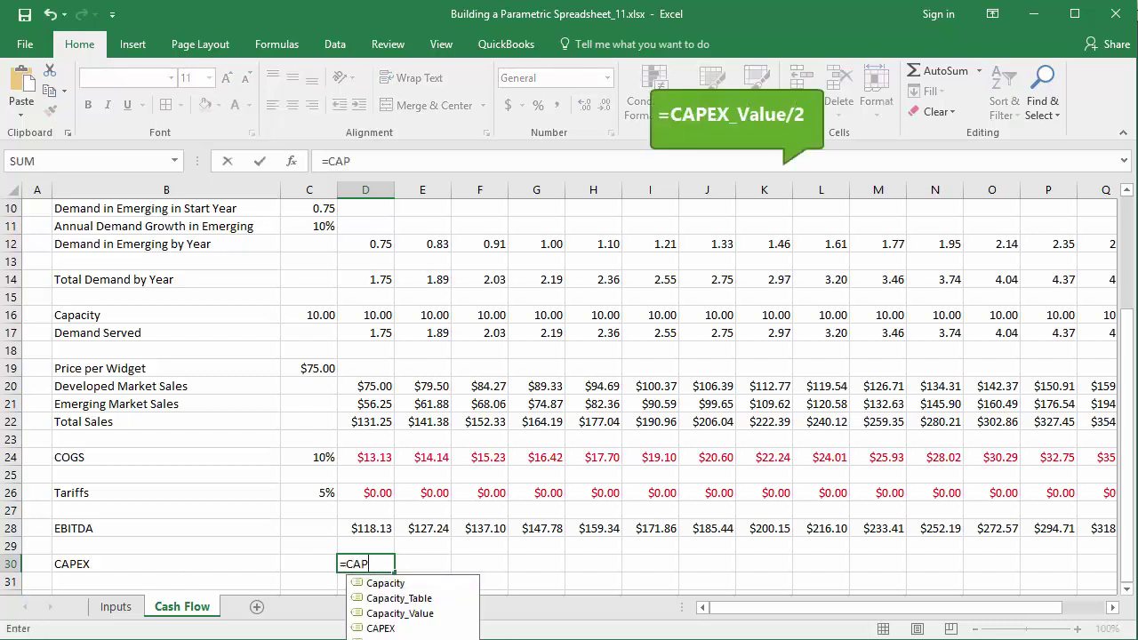
type("EX_Value/2")
key("ctrl+Return")
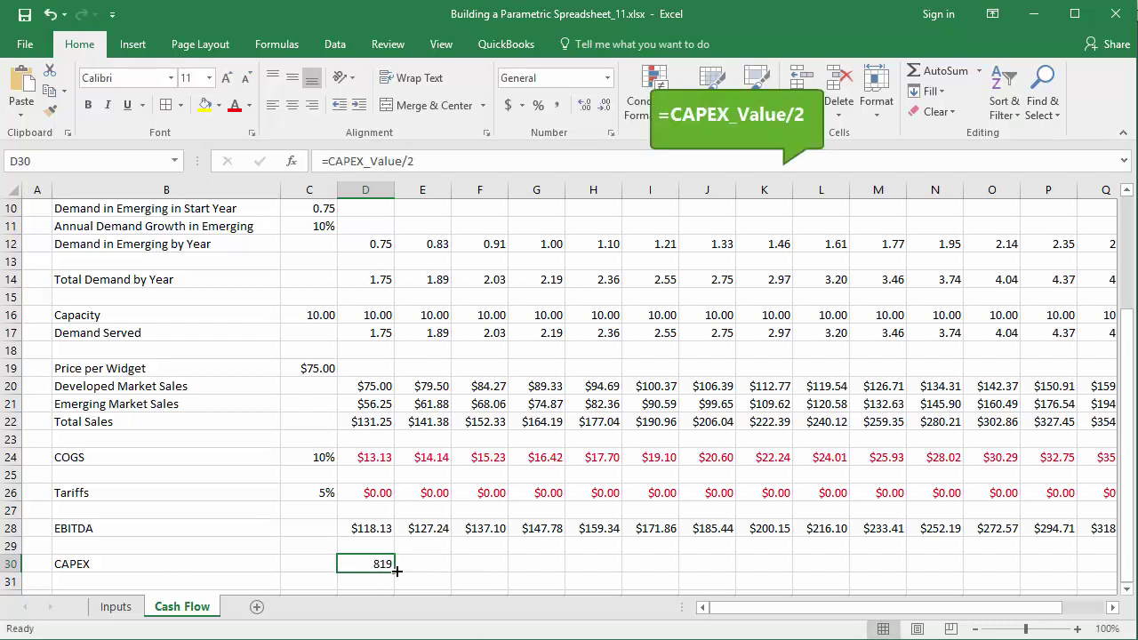
left_click_drag(396, 570, 978, 569)
Enter 0 in F30 and fill it across to S30 for the remaining CAPEX years.
left_click(489, 561)
type("0")
key("ctrl+Return")
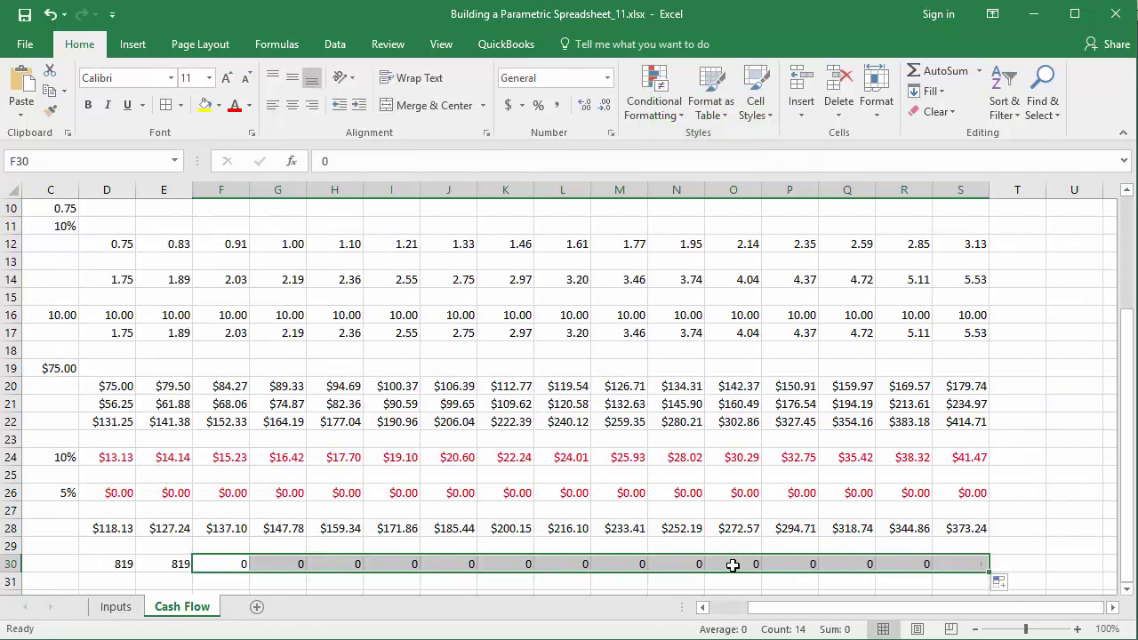
left_click(62, 563)
left_click_drag(756, 607, 452, 603)
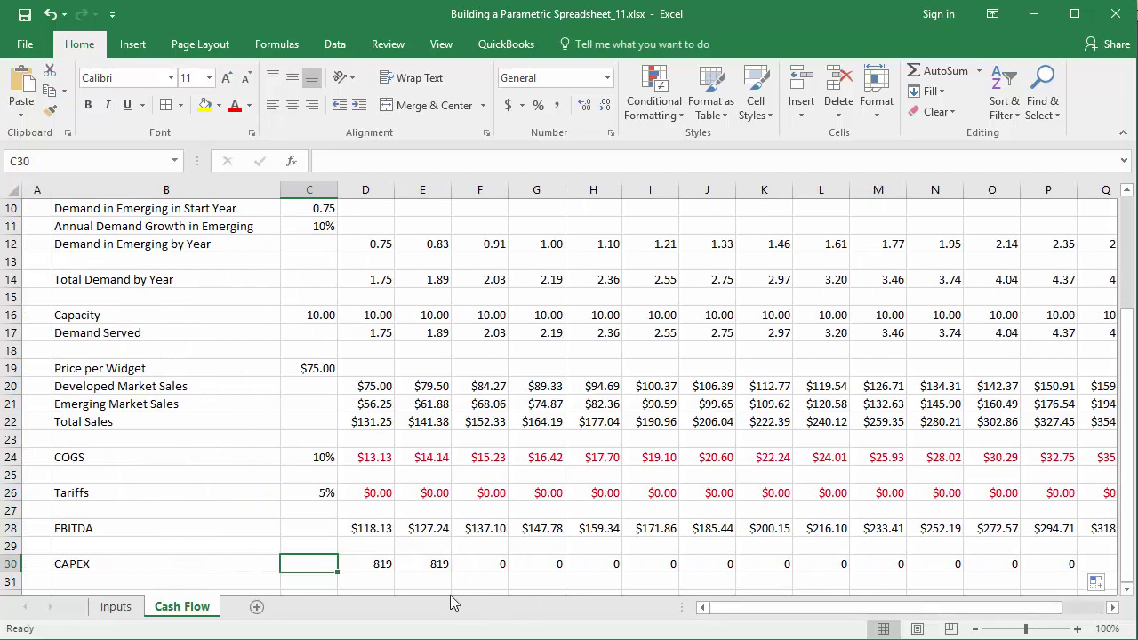
Format the CAPEX values in D30:E30 as Currency with a red font.
left_click_drag(351, 559, 406, 564)
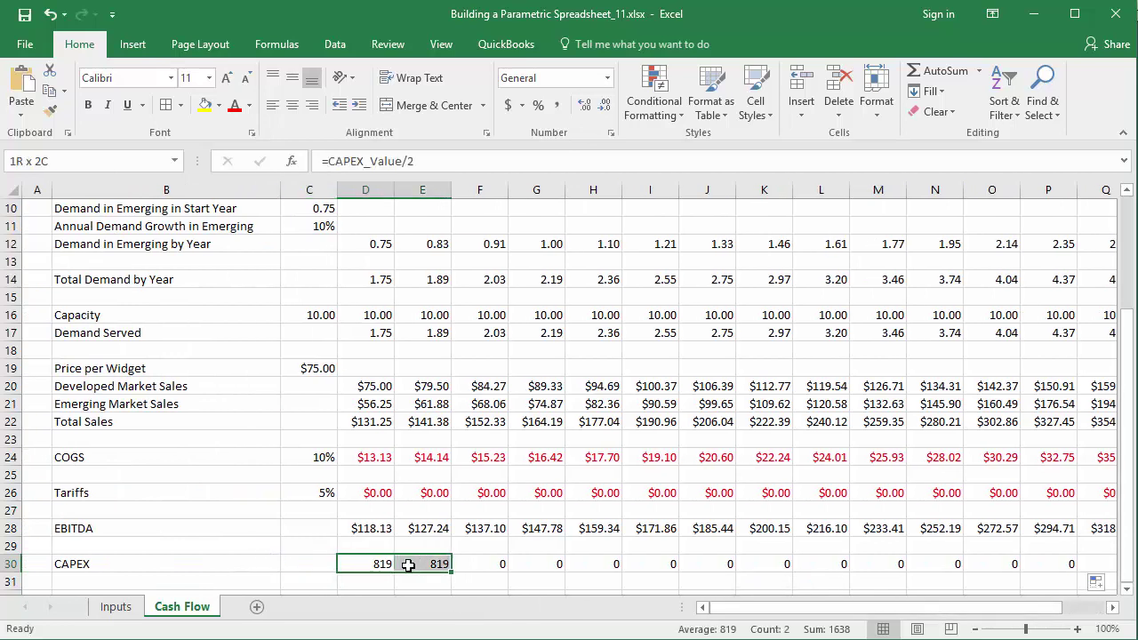
left_click(608, 78)
left_click(574, 183)
scroll(569, 191, "down", 1)
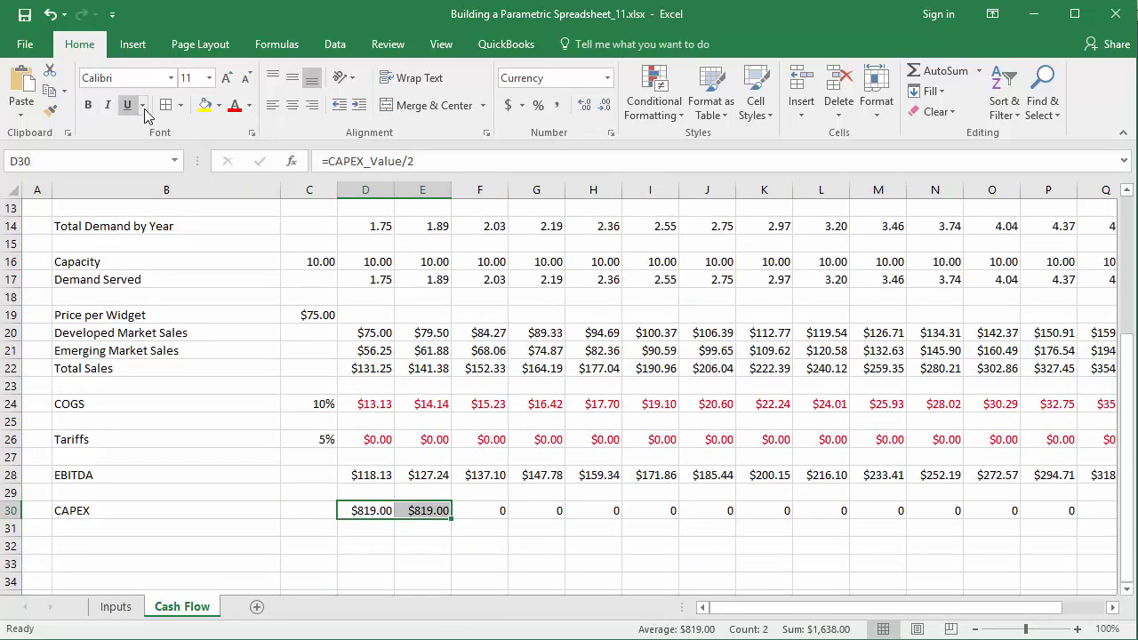
left_click(235, 111)
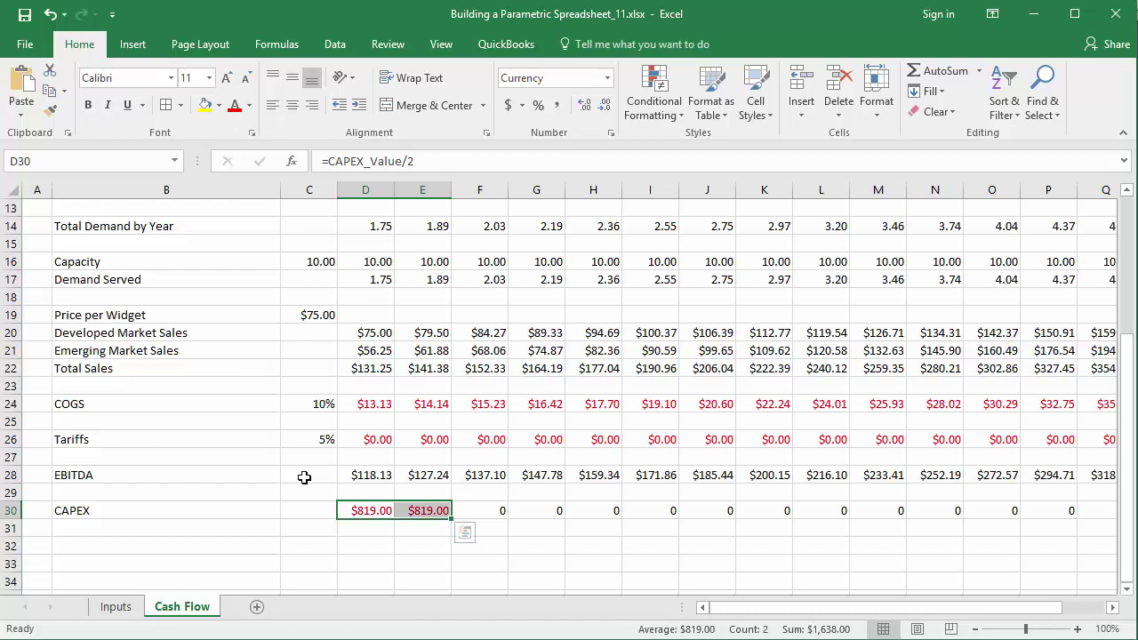
Label B31 Tax and enter =Tax_Rate in C31.
double_click(149, 526)
type("Tax")
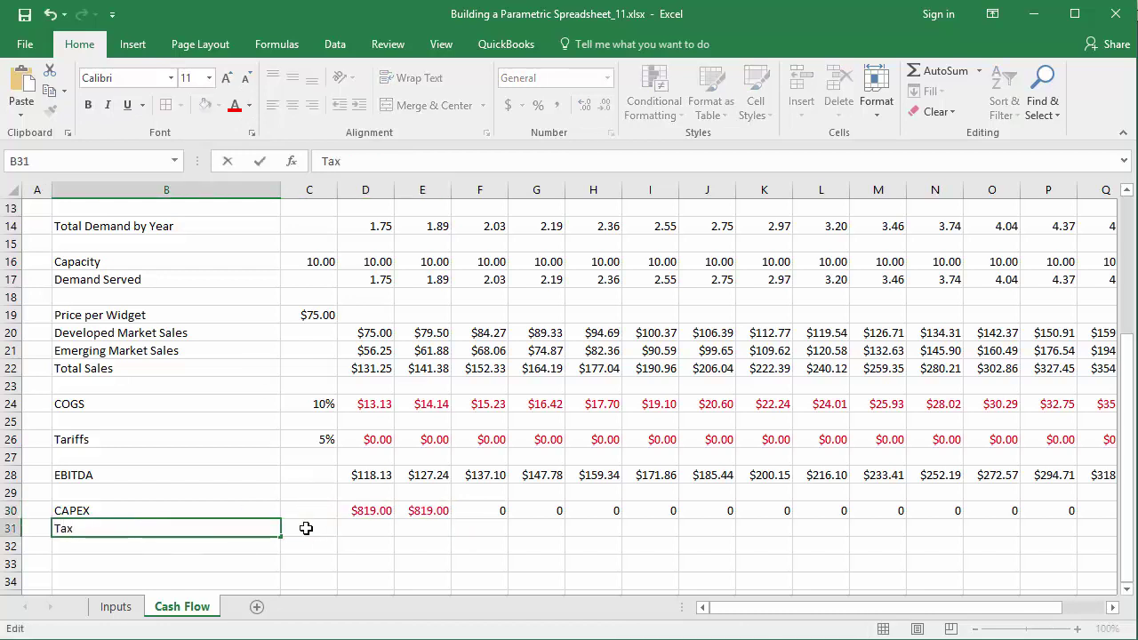
left_click(306, 528)
type("=Tax_Rate")
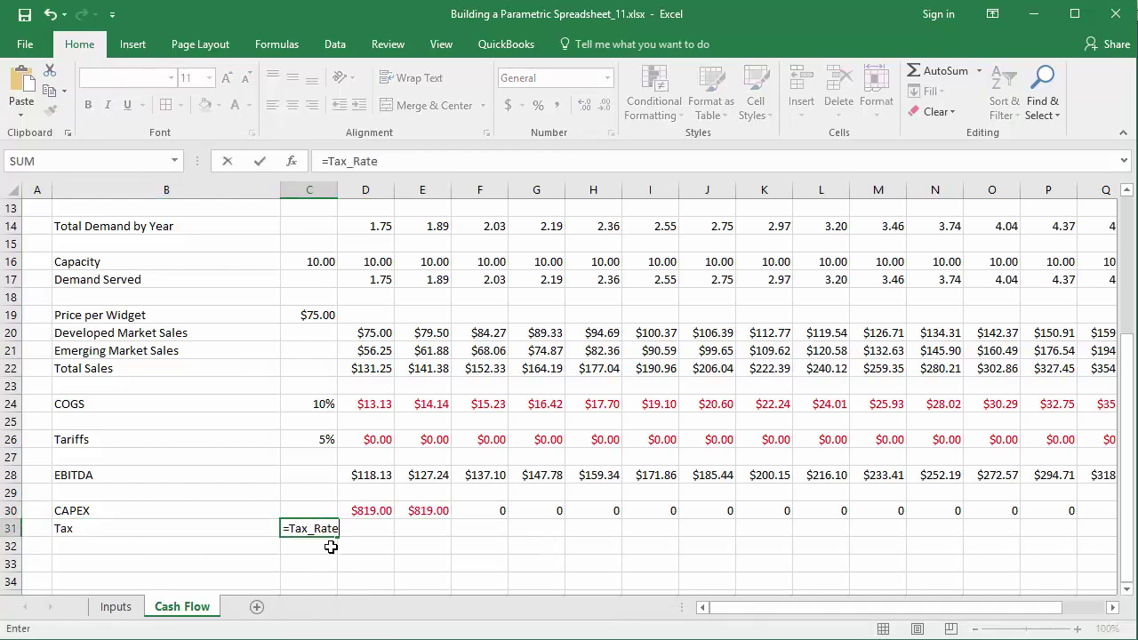
key("ctrl+Return")
Enter =D28*$C$31 in D31 to compute the yearly tax and fill the formula across to S31.
left_click(366, 530)
type("=")
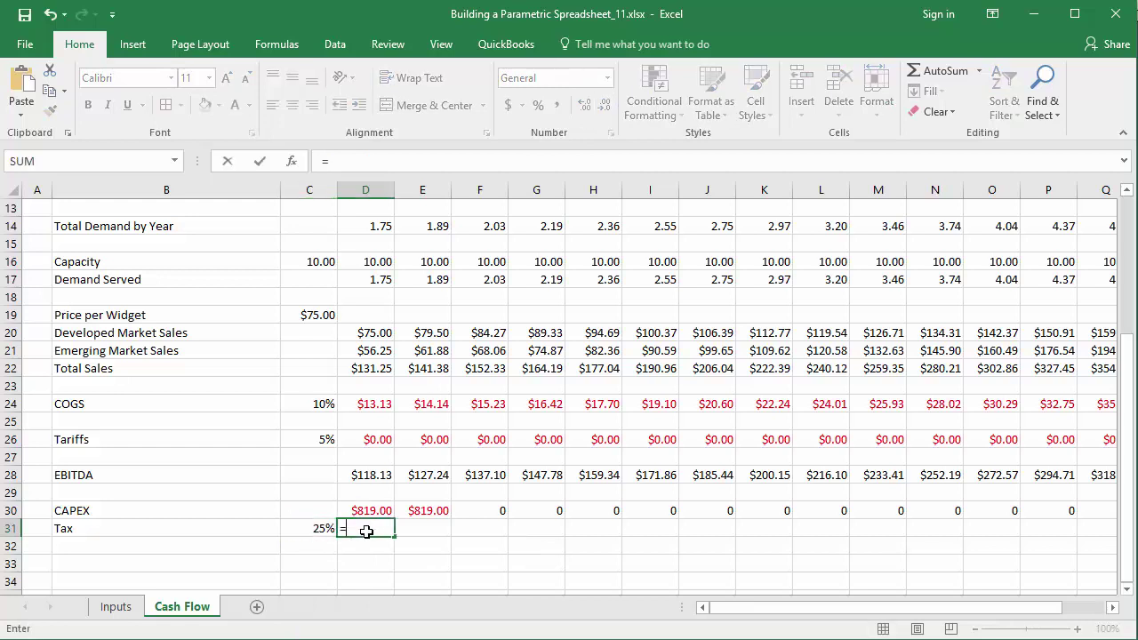
left_click(371, 478)
type("*")
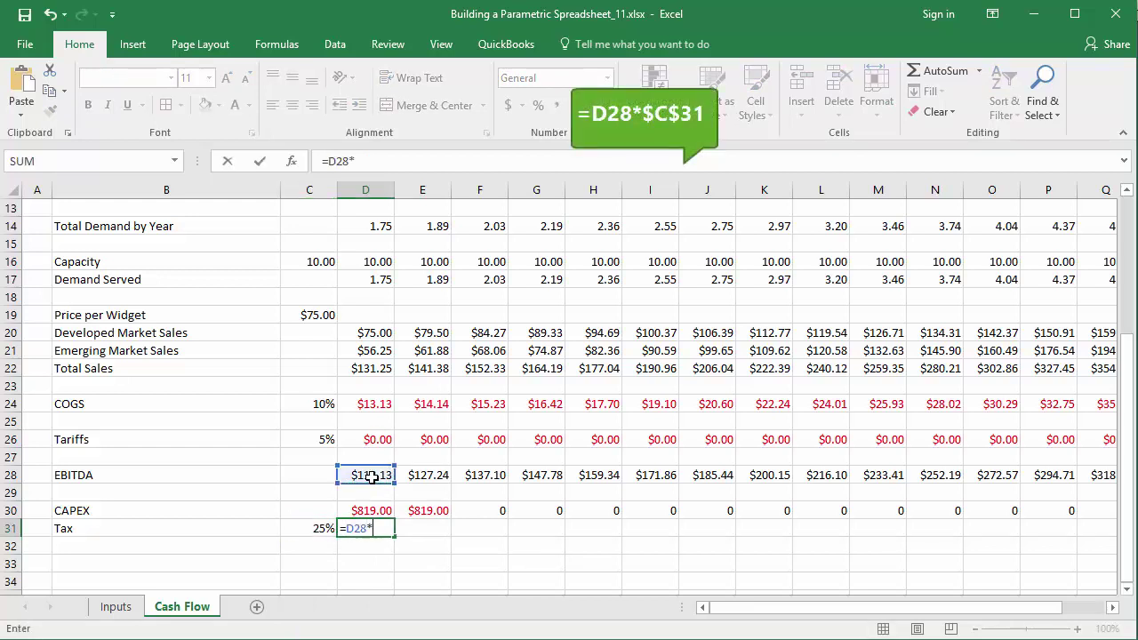
left_click(306, 530)
key("F4")
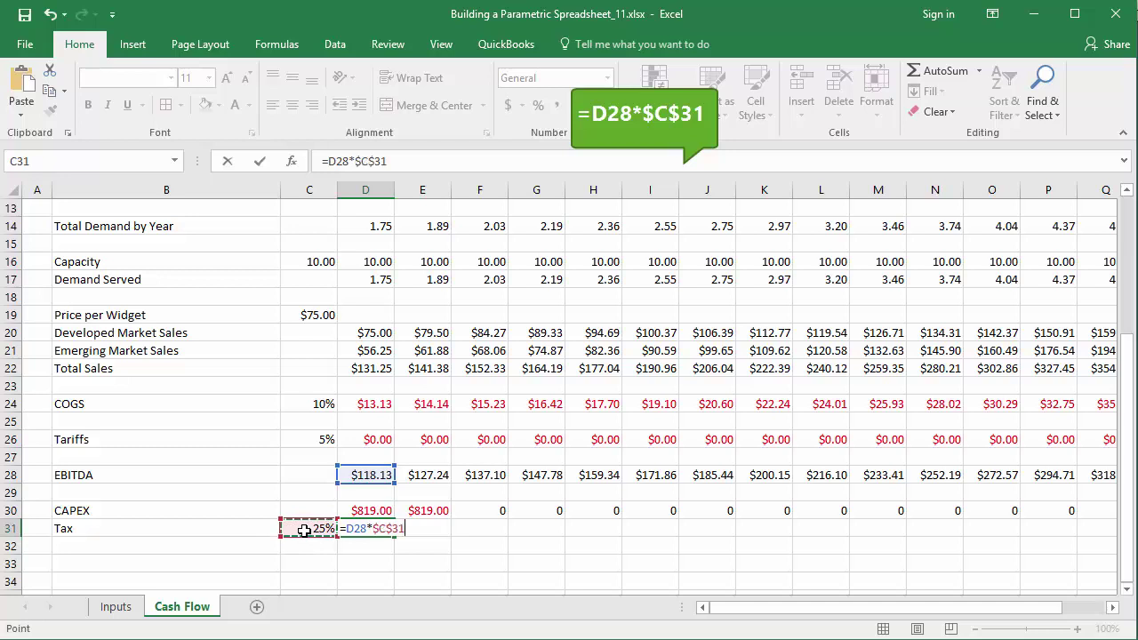
key("ctrl+Return")
left_click_drag(395, 537, 987, 539)
left_click_drag(867, 614, 822, 614)
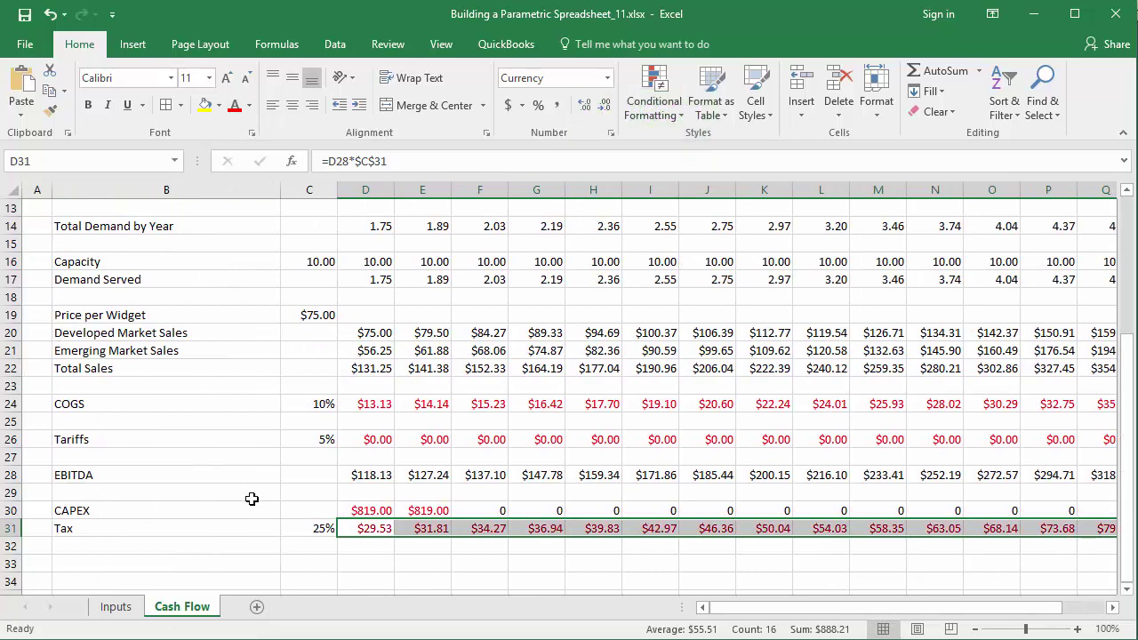
Label B33 Free Cash Flow.
left_click(86, 564)
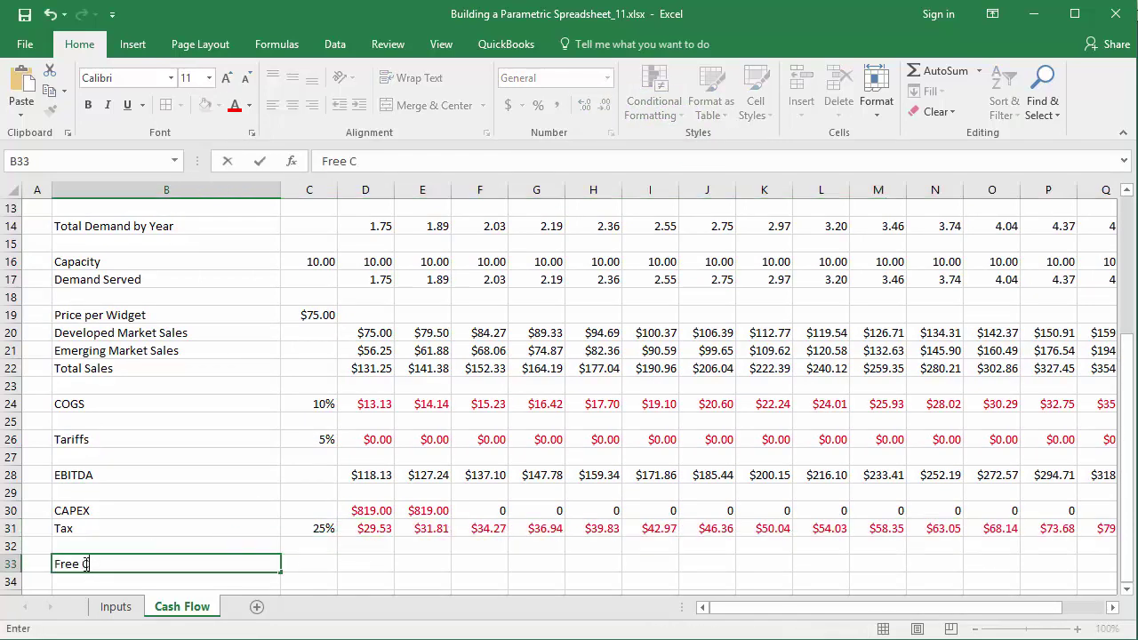
type("Free Cash Flow")
key("Tab")
key("Tab")
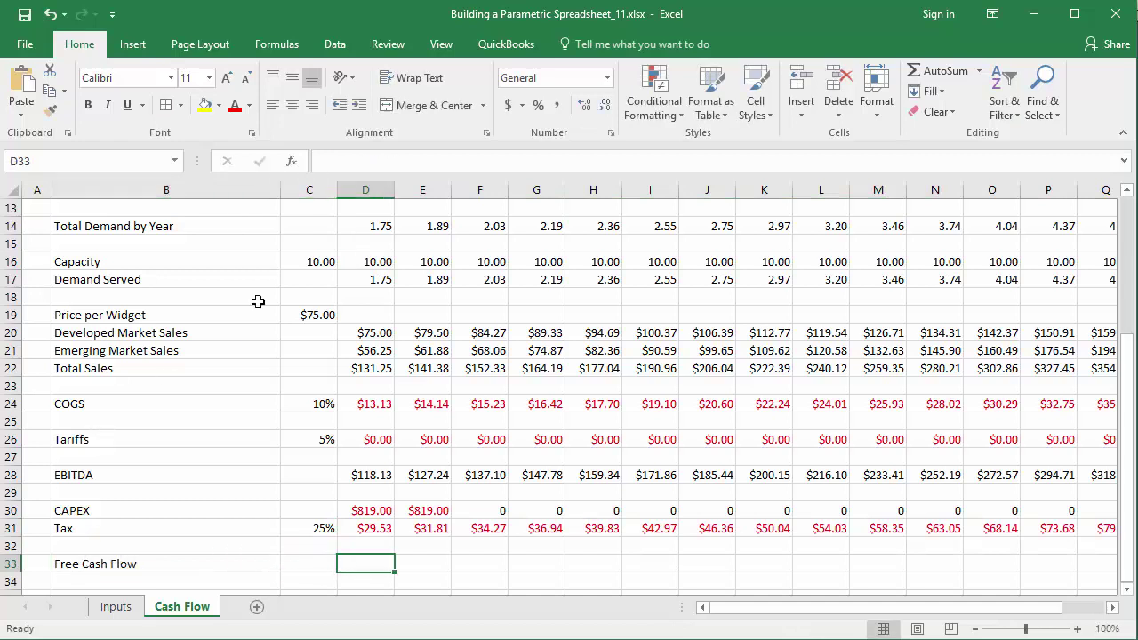
Enter =D28-D30-D31 in D33 and fill the free cash flow formula across to S33.
type("=")
left_click(369, 476)
type("-")
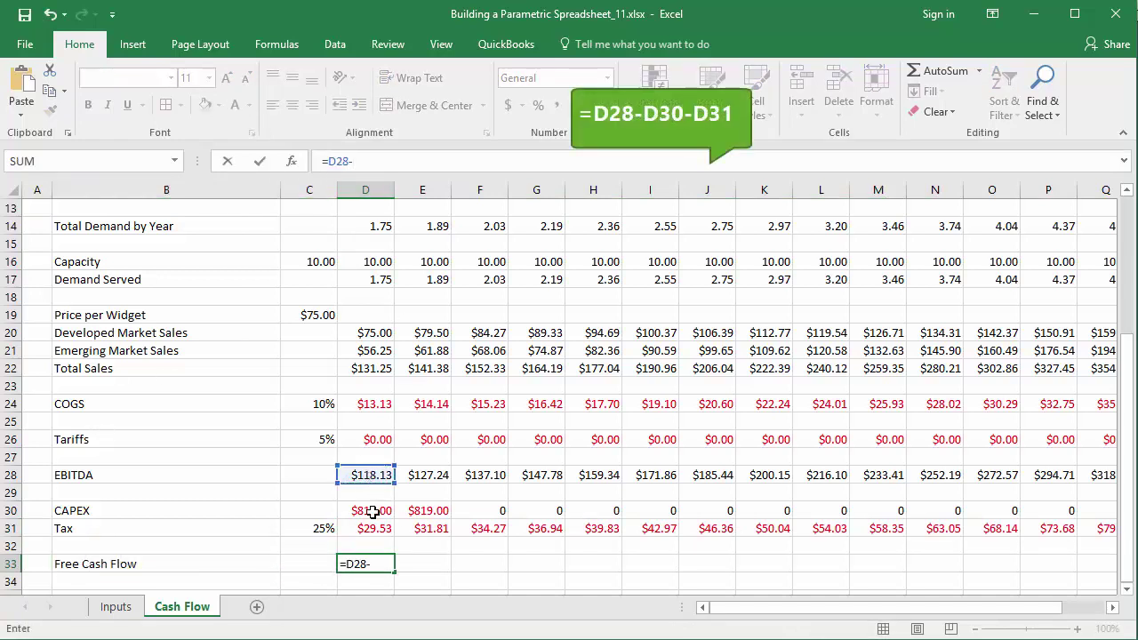
left_click(373, 512)
type("-")
left_click(373, 528)
key("ctrl+Return")
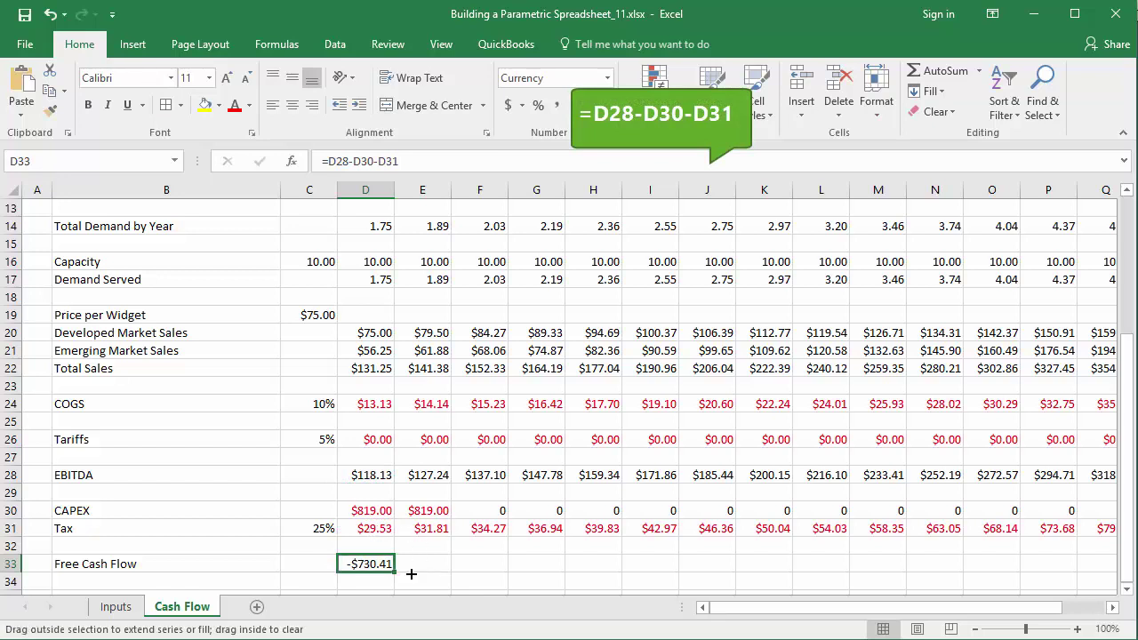
left_click_drag(411, 574, 974, 574)
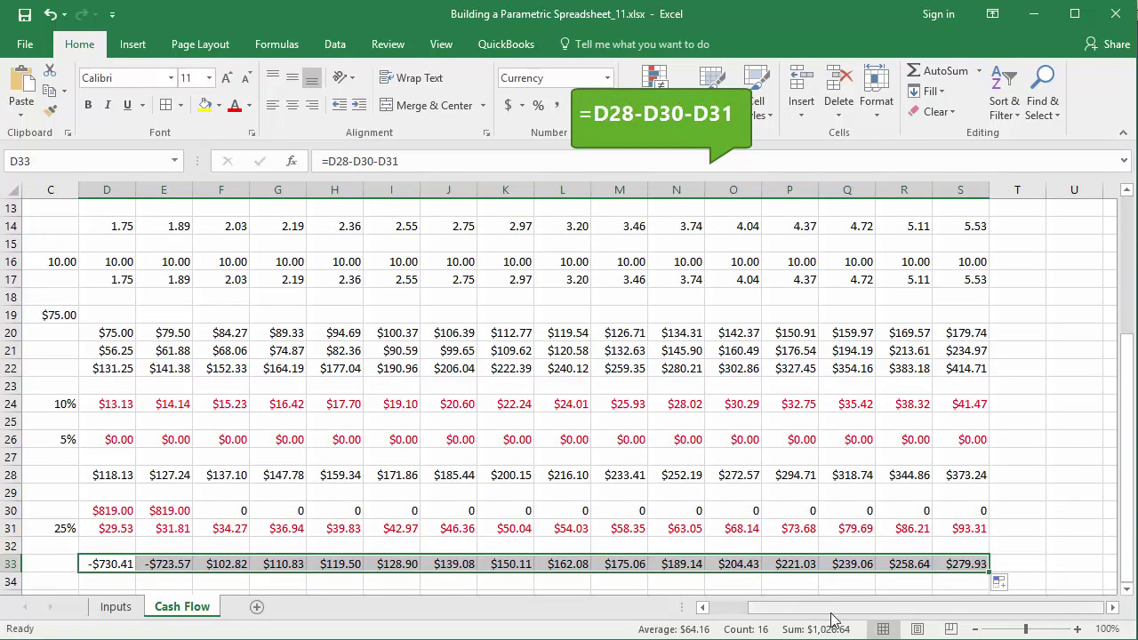
left_click_drag(833, 620, 787, 617)
left_click(315, 565)
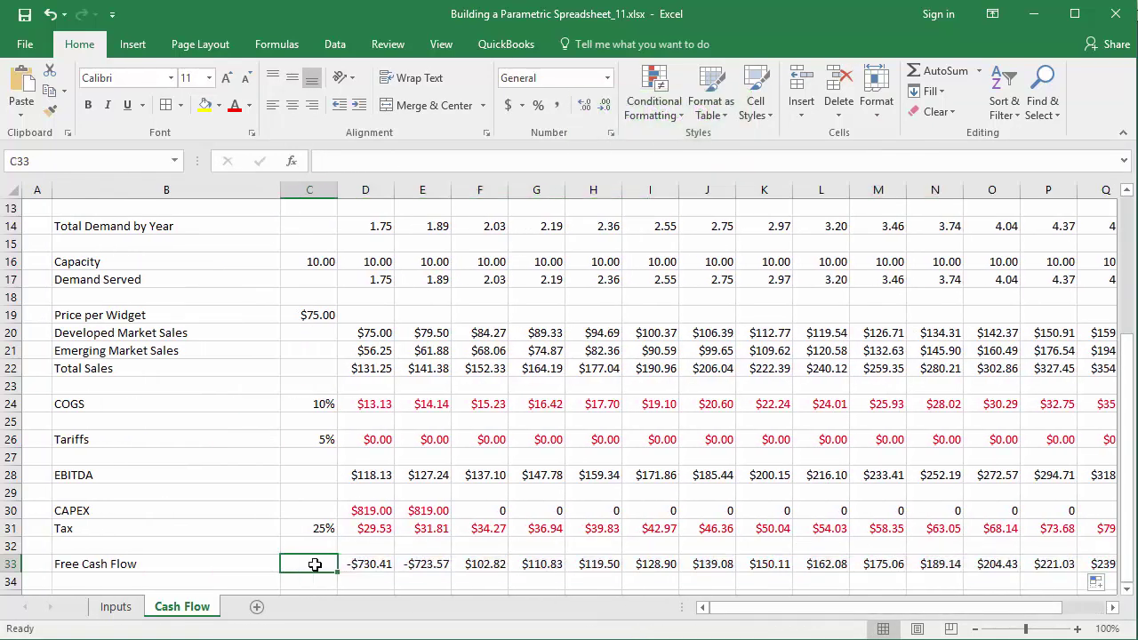
Label B35 Discount Factor and enter =Discount_Rate in C35.
scroll(427, 564, "down", 3)
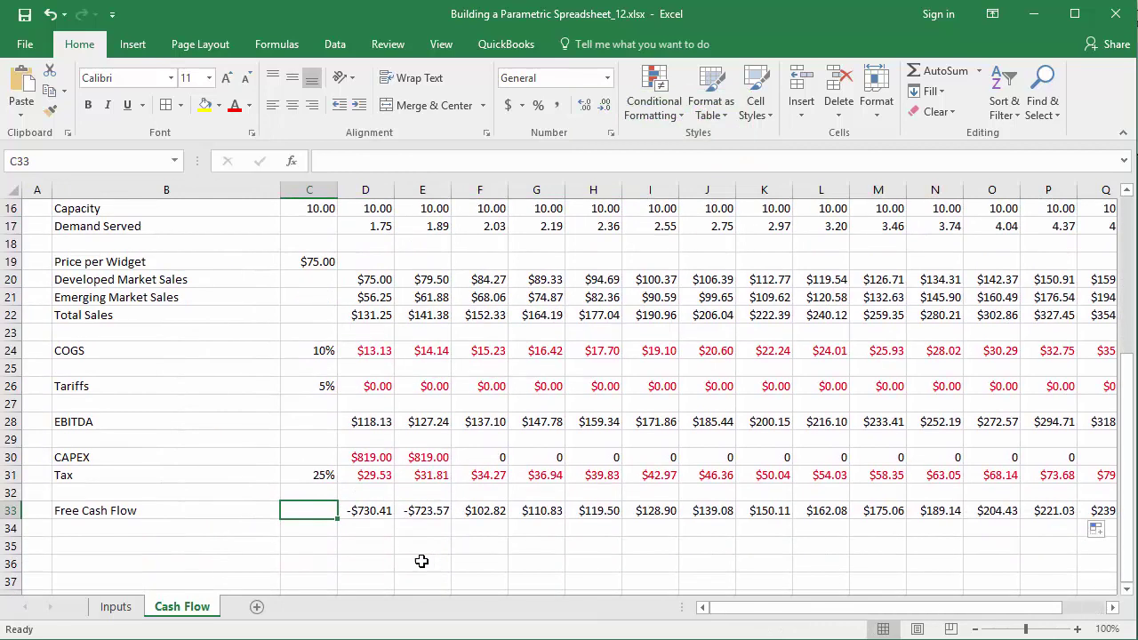
left_click(82, 544)
type("Discou")
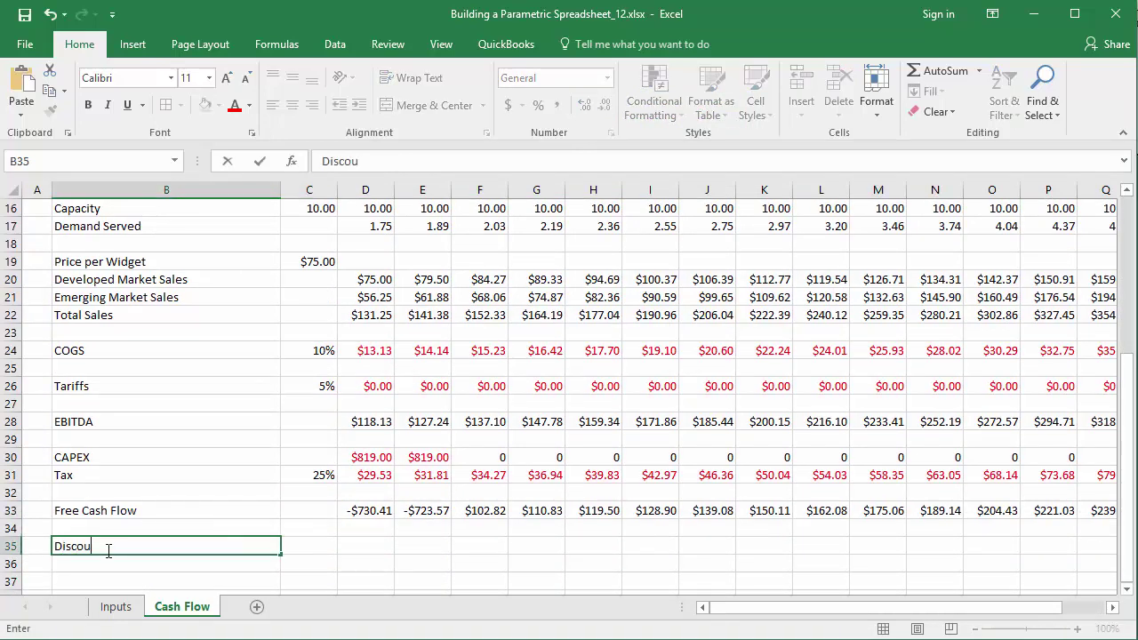
type("nt Factor")
key("Tab")
type("=Discount_Rate")
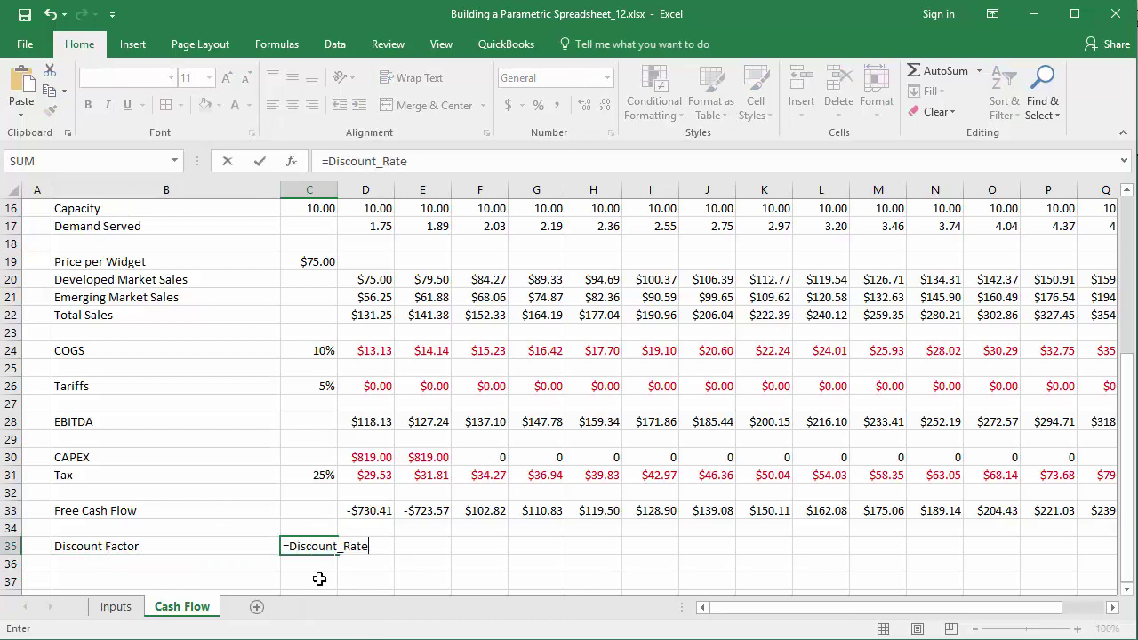
key("ctrl+Return")
Enter 100% in D35 as the first year's discount factor.
left_click(363, 542)
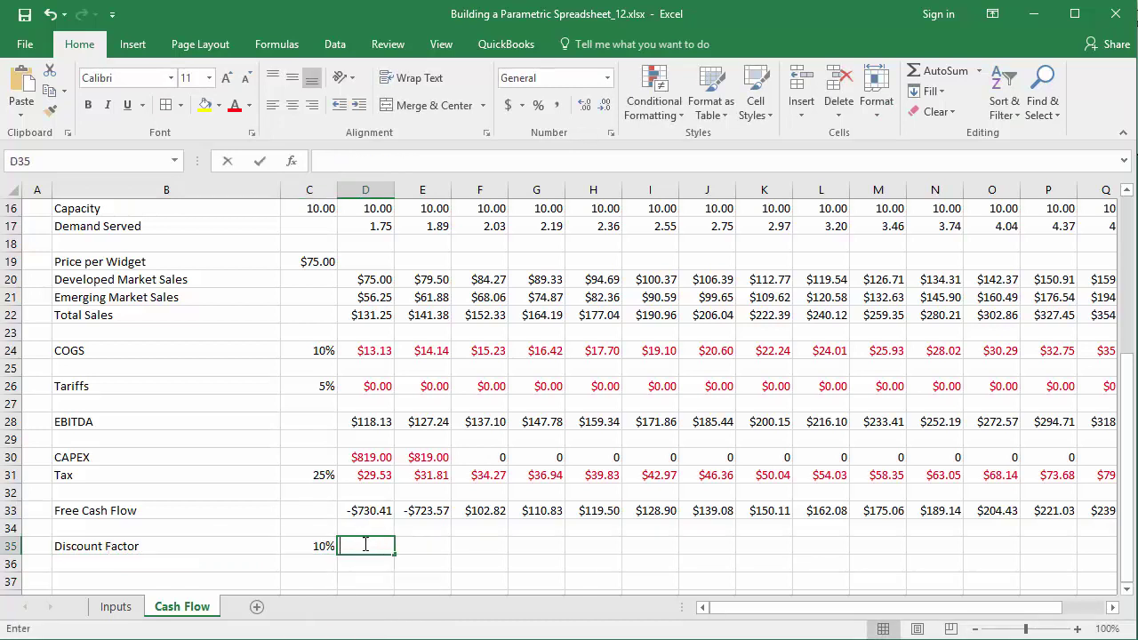
type("100")
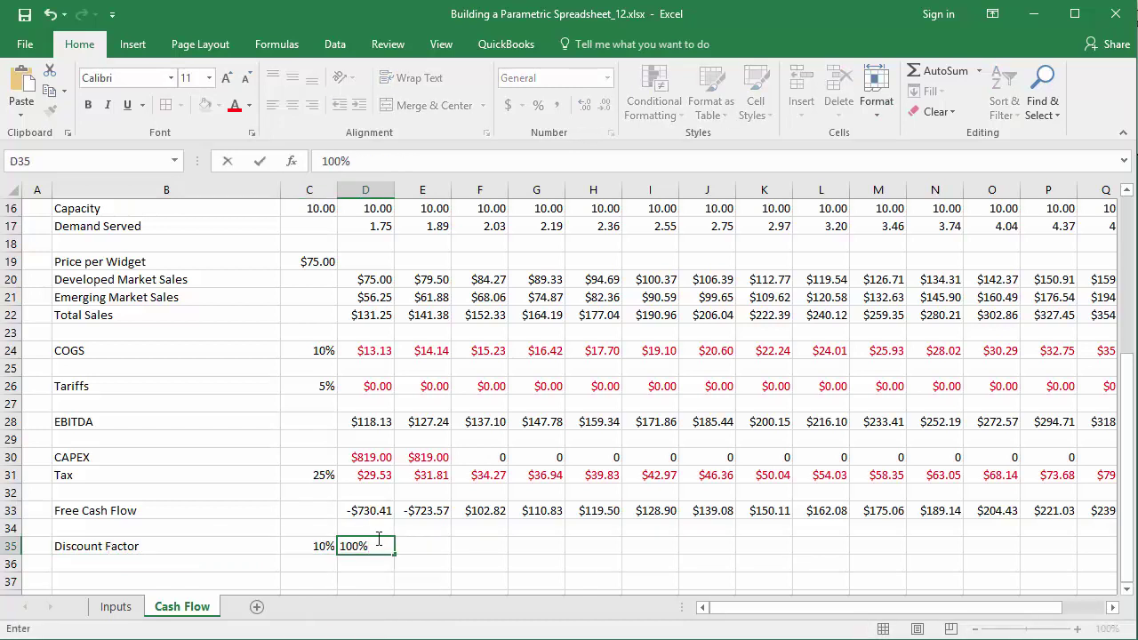
key("Tab")
Enter =D35/(1+$C$35) in E35 and fill the discount factor formula across to S35.
type("=")
left_click(372, 546)
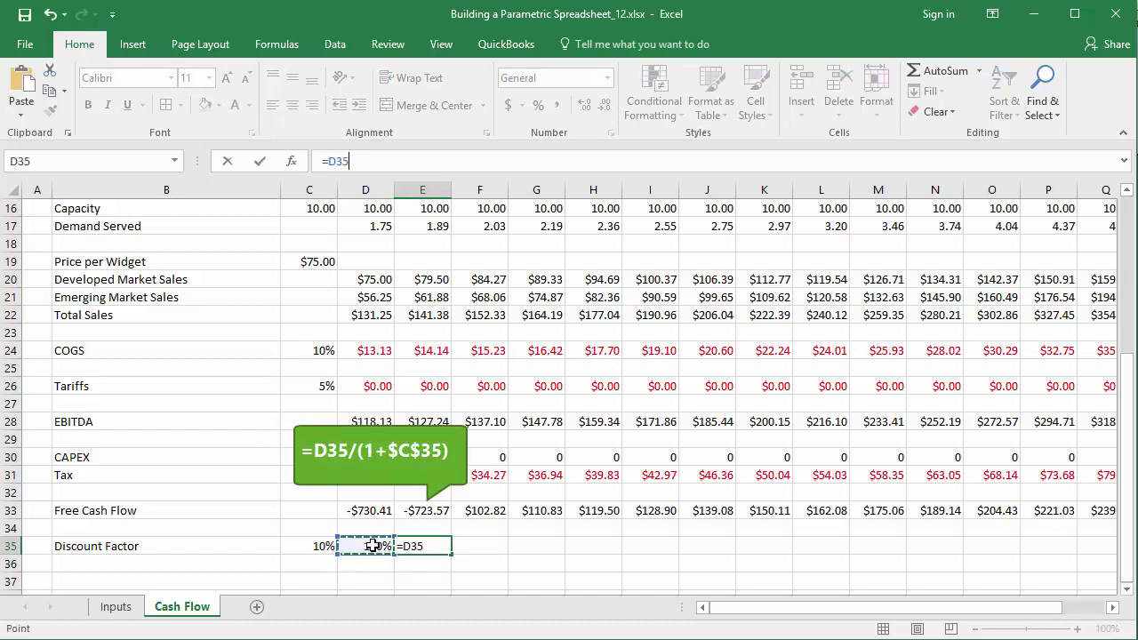
type("/(1+")
left_click(302, 546)
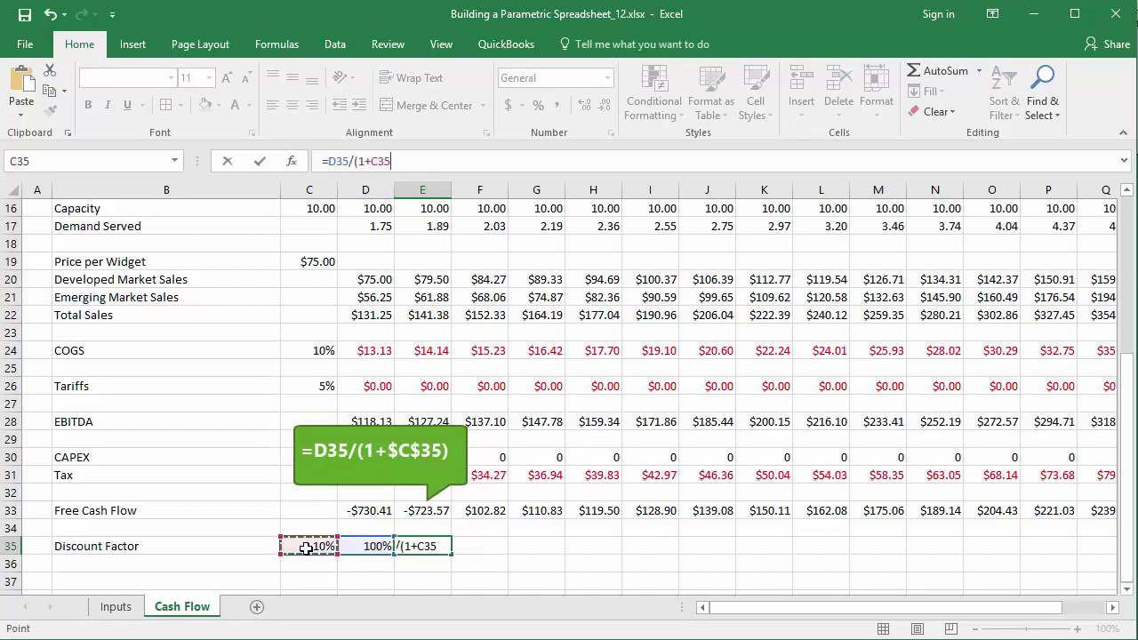
key("F4")
type(")")
key("ctrl+Return")
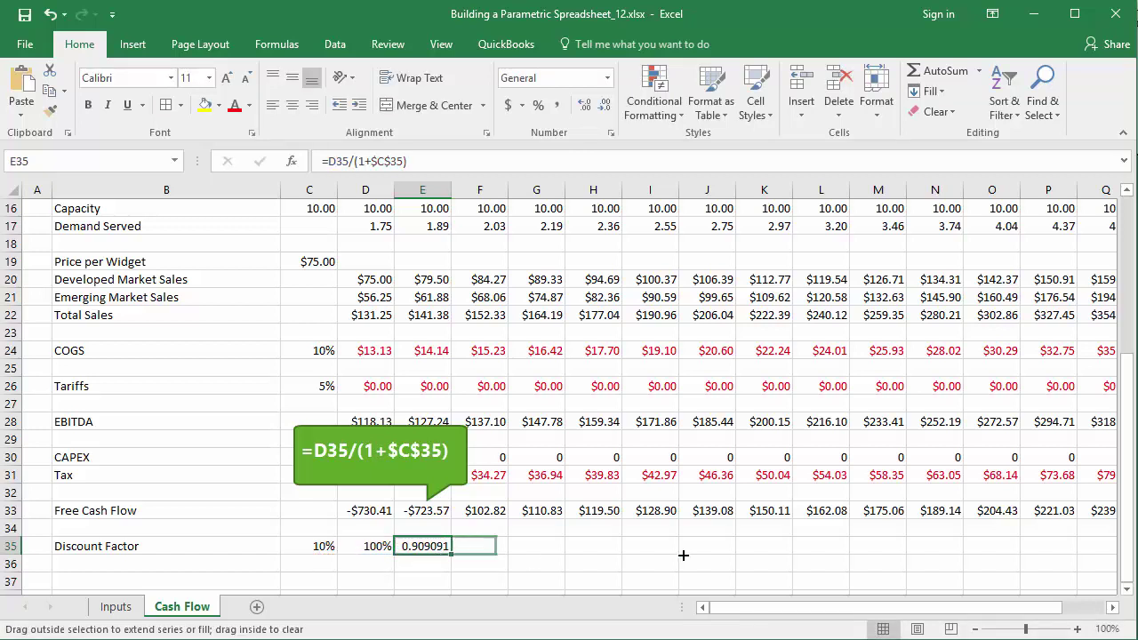
left_click_drag(683, 554, 971, 543)
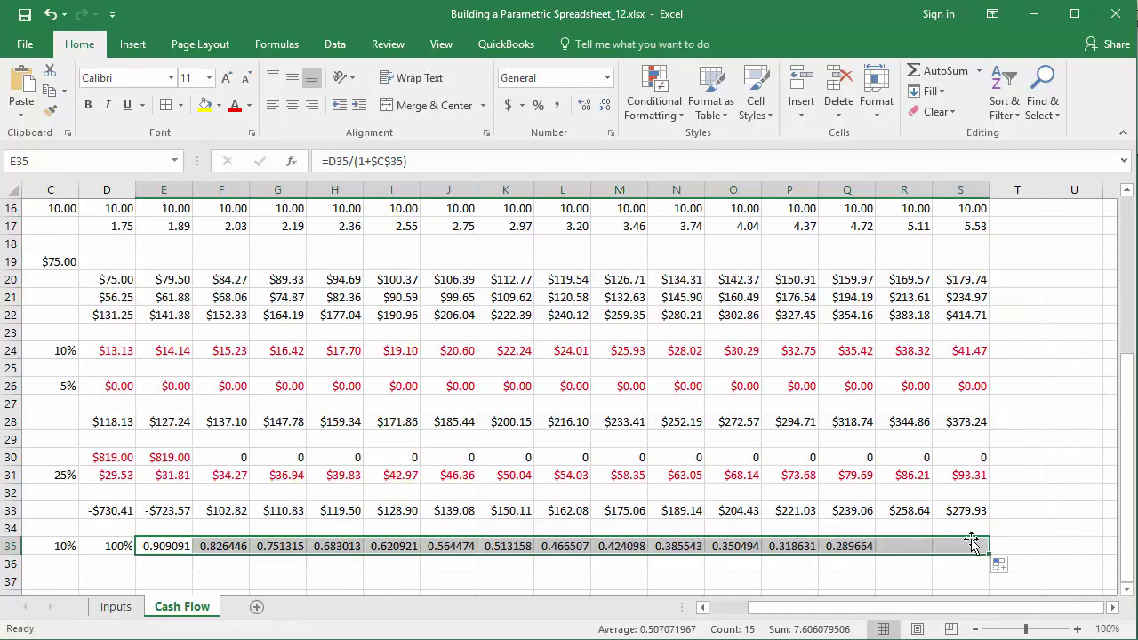
Format the discount factors in E35:S35 as Percentage.
left_click(608, 78)
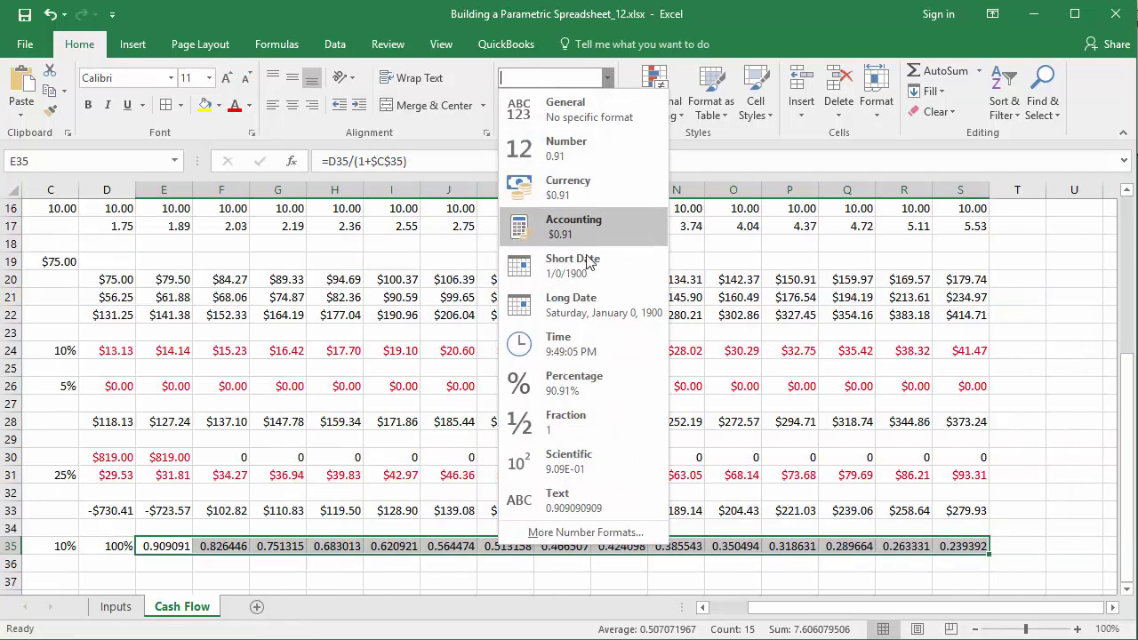
left_click(576, 380)
left_click_drag(988, 608, 658, 603)
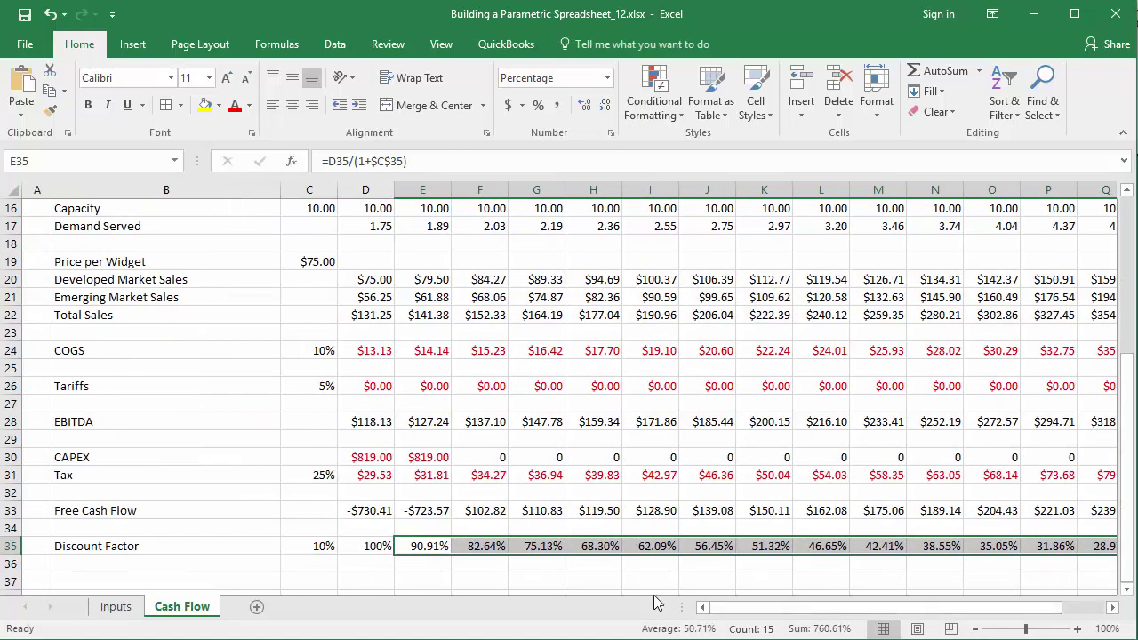
Label B36 Discounted Free Cash Flow.
left_click(196, 561)
key("ctrl+apostrophe")
key("BackSpace")
key("BackSpace")
key("BackSpace")
key("BackSpace")
key("BackSpace")
key("BackSpace")
key("BackSpace")
type("ed")
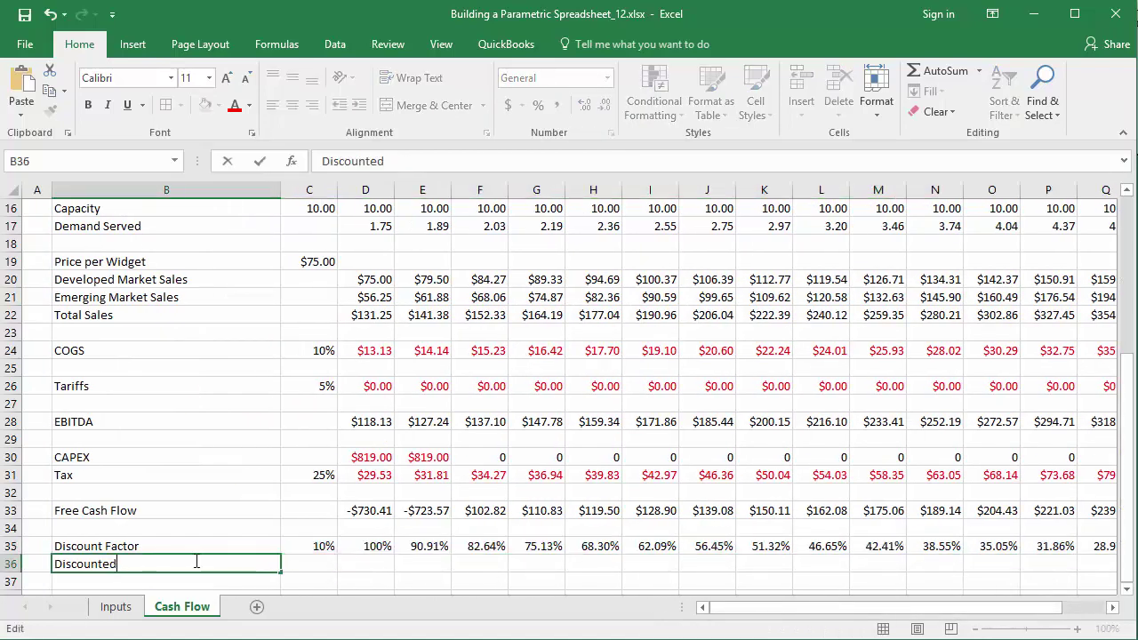
type(" Free Cash Flow")
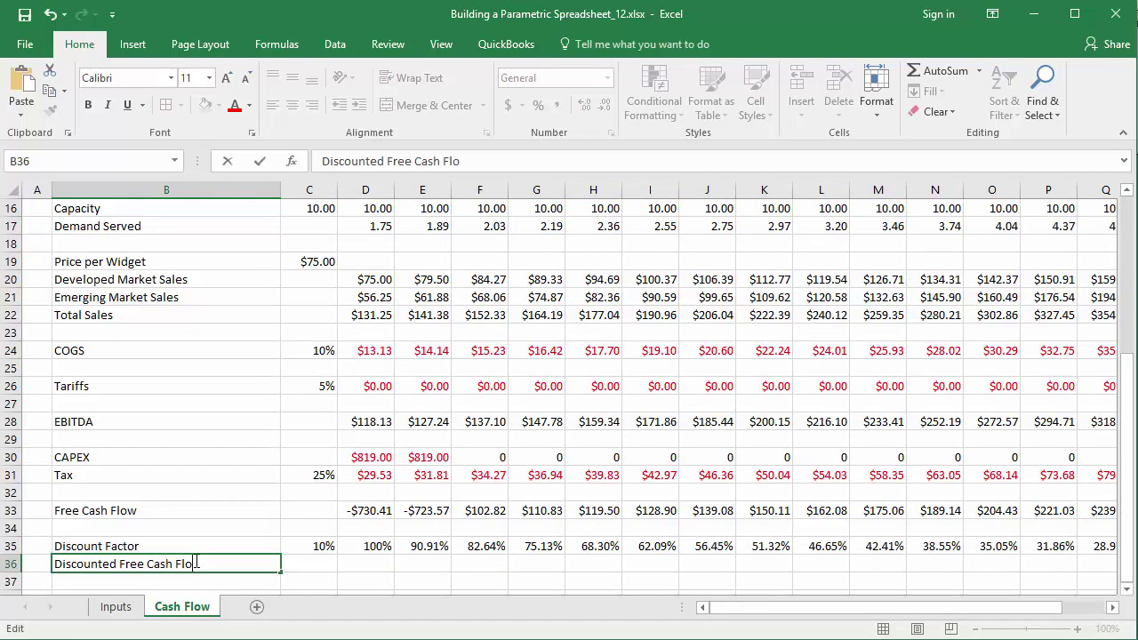
Enter =D33*D35 in D36 and fill the discounted free cash flow formula across to S36.
left_click(372, 565)
type("=")
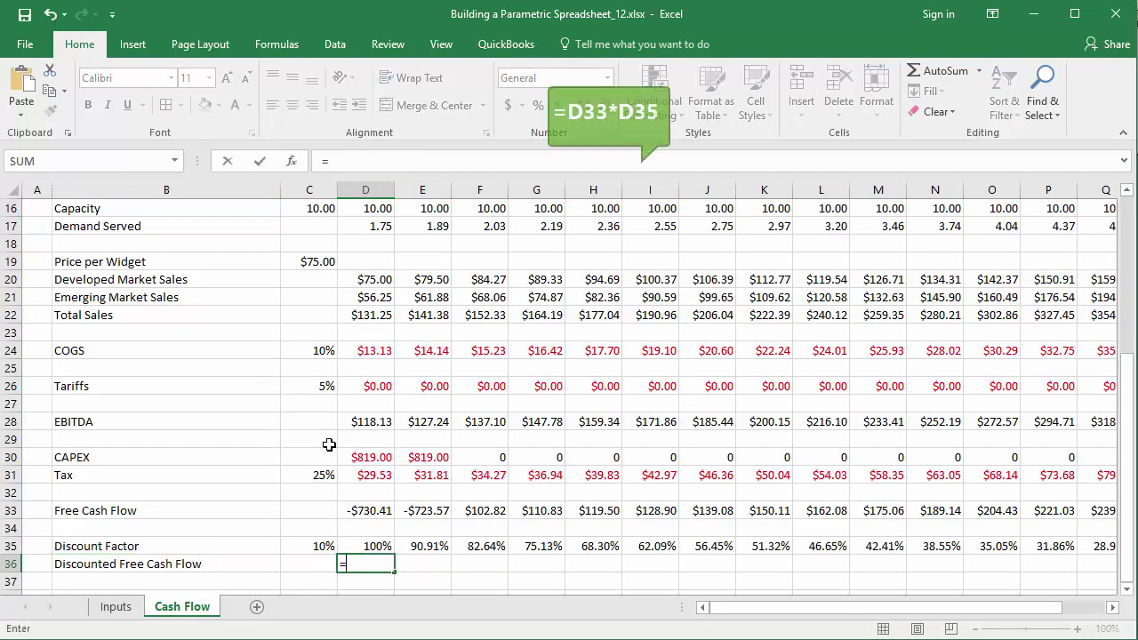
left_click(381, 509)
type("*")
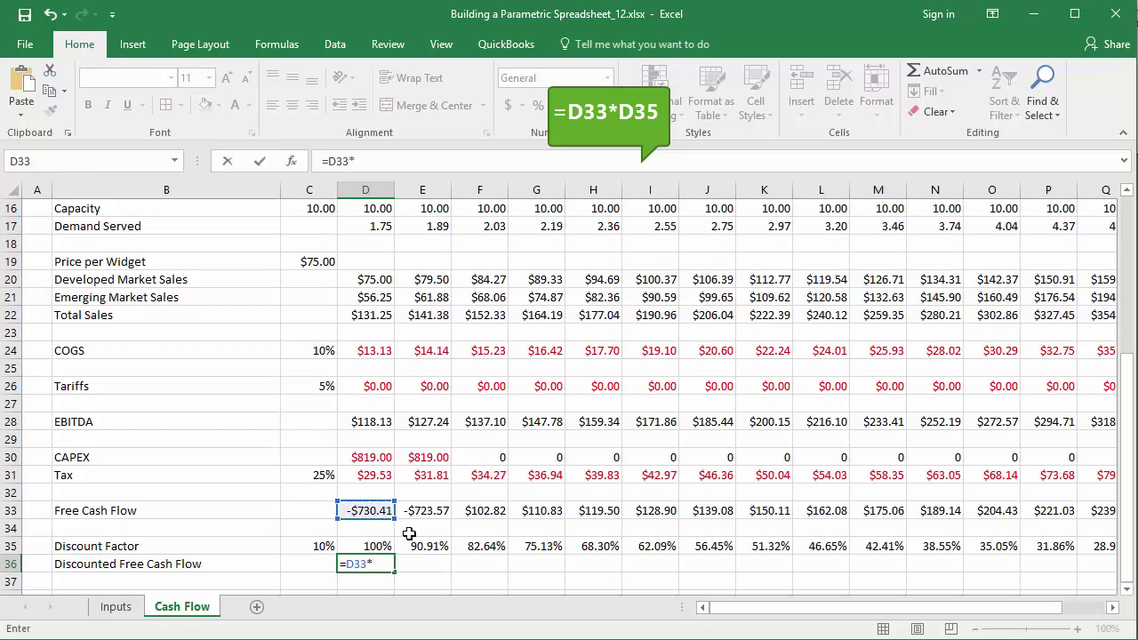
left_click(382, 546)
key("ctrl+Return")
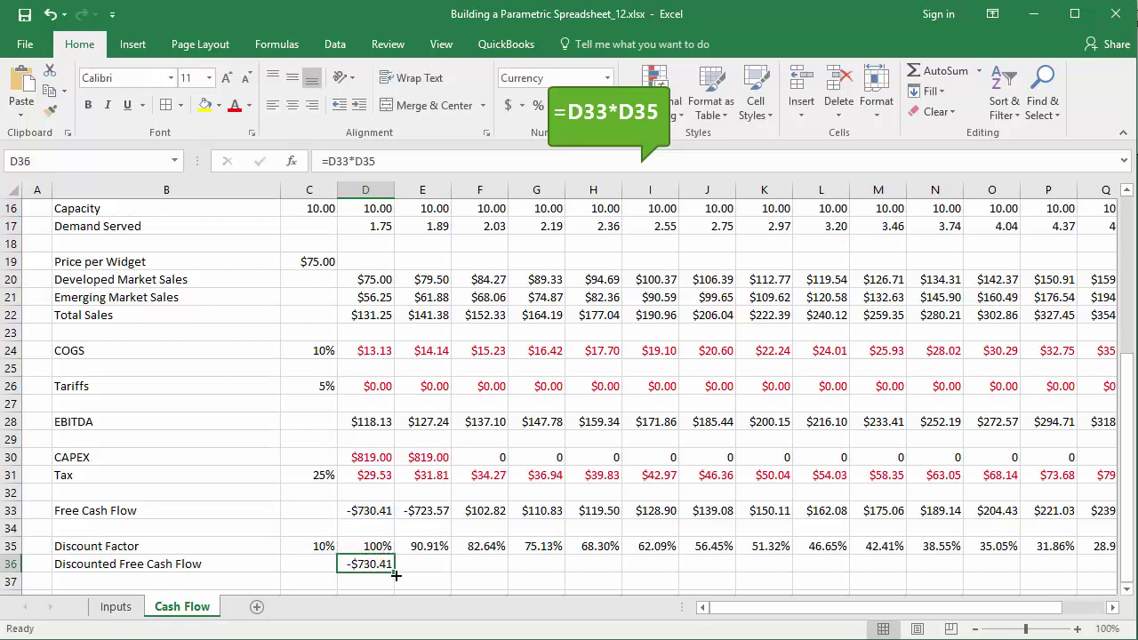
left_click_drag(396, 572, 1001, 571)
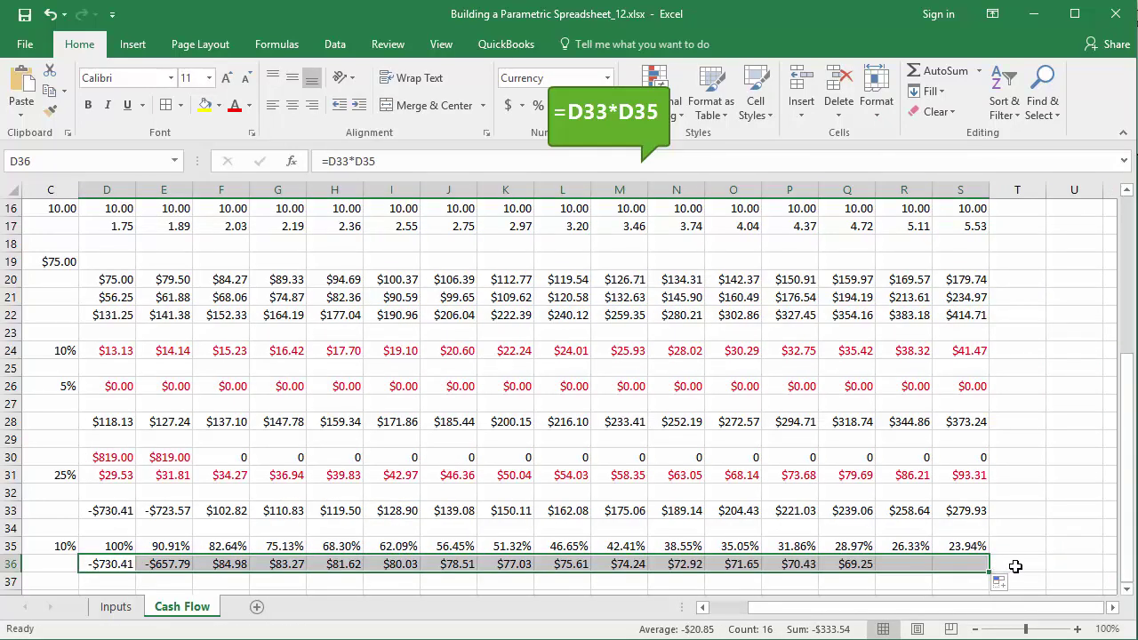
left_click_drag(932, 611, 924, 611)
Label B38 NPV and enter =SUM(D36:S36) in D38 to total the discounted free cash flows.
scroll(105, 525, "down", 1)
left_click(100, 544)
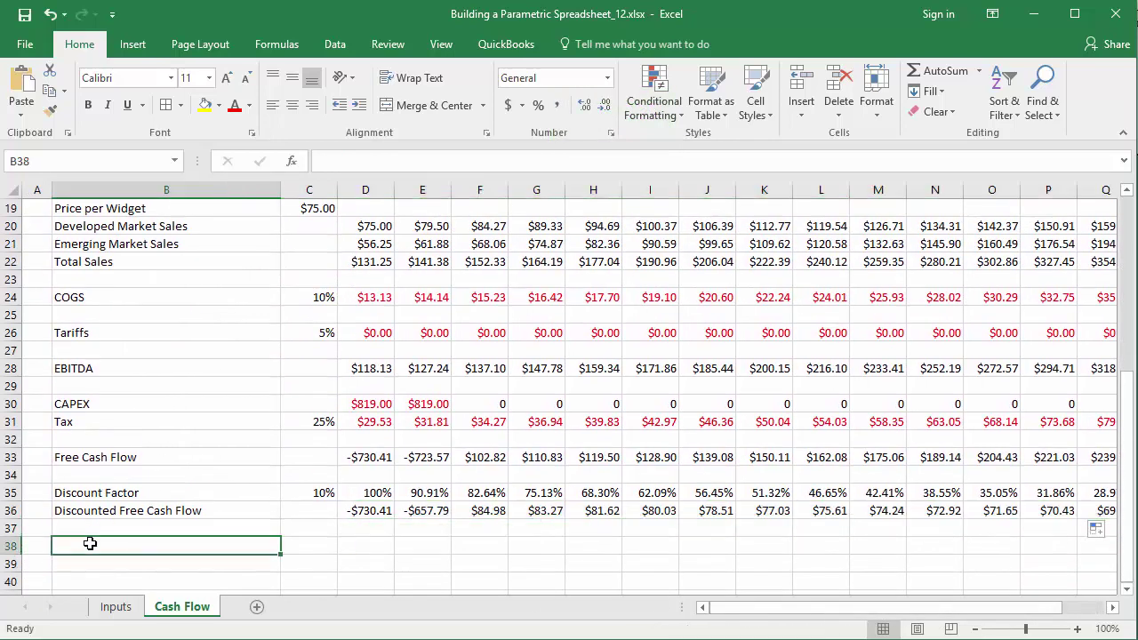
type("NPV")
left_click(360, 544)
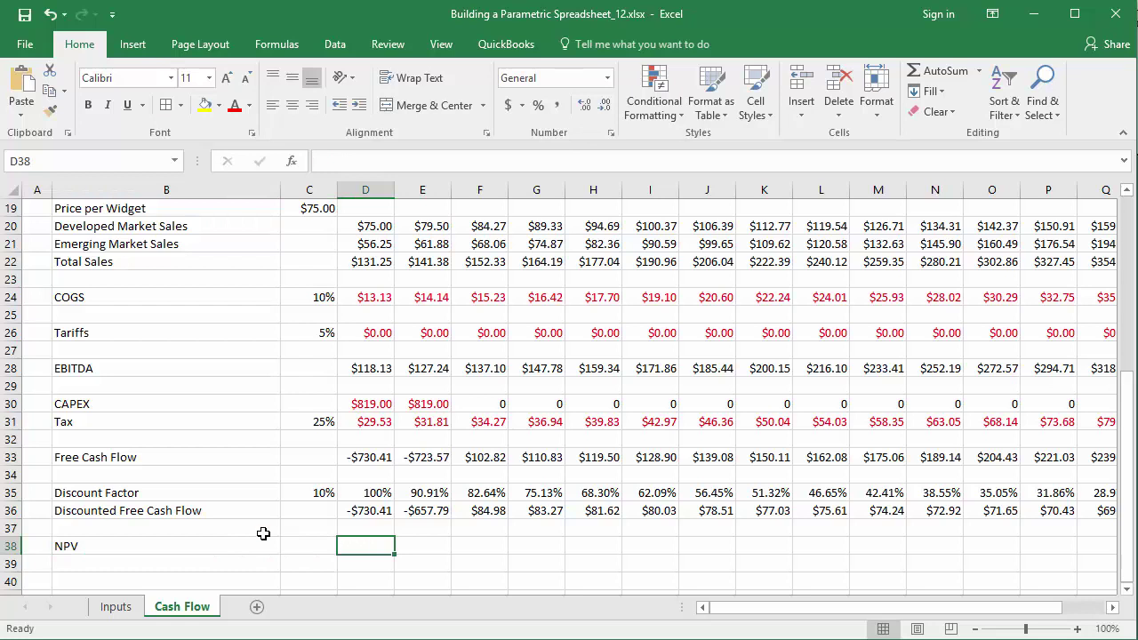
type("=SU")
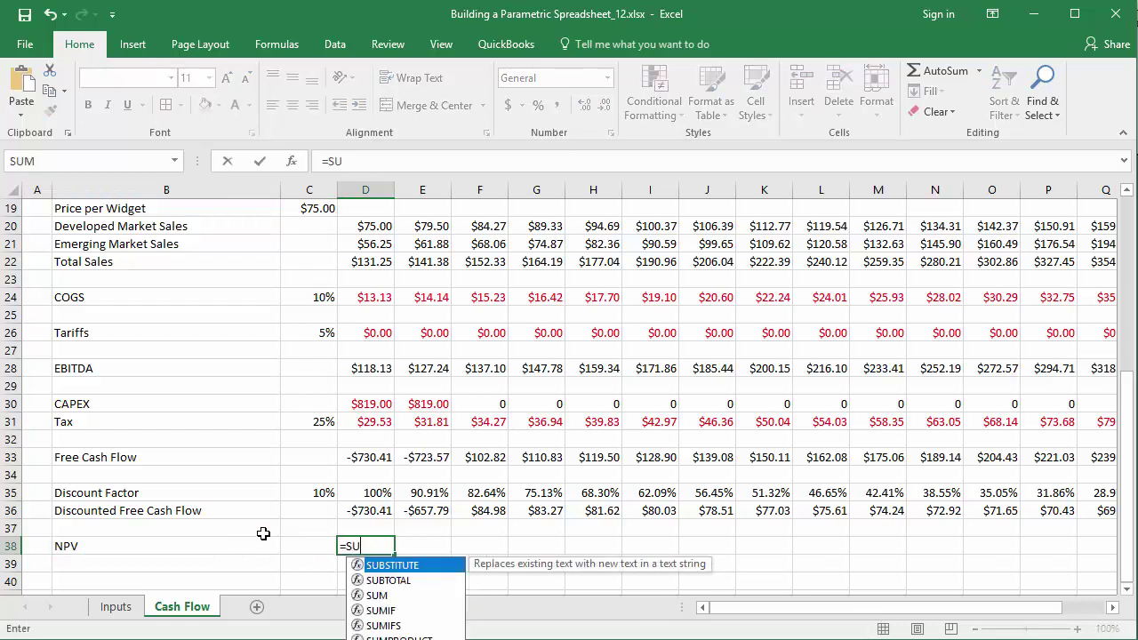
type("M(")
left_click_drag(363, 510, 978, 506)
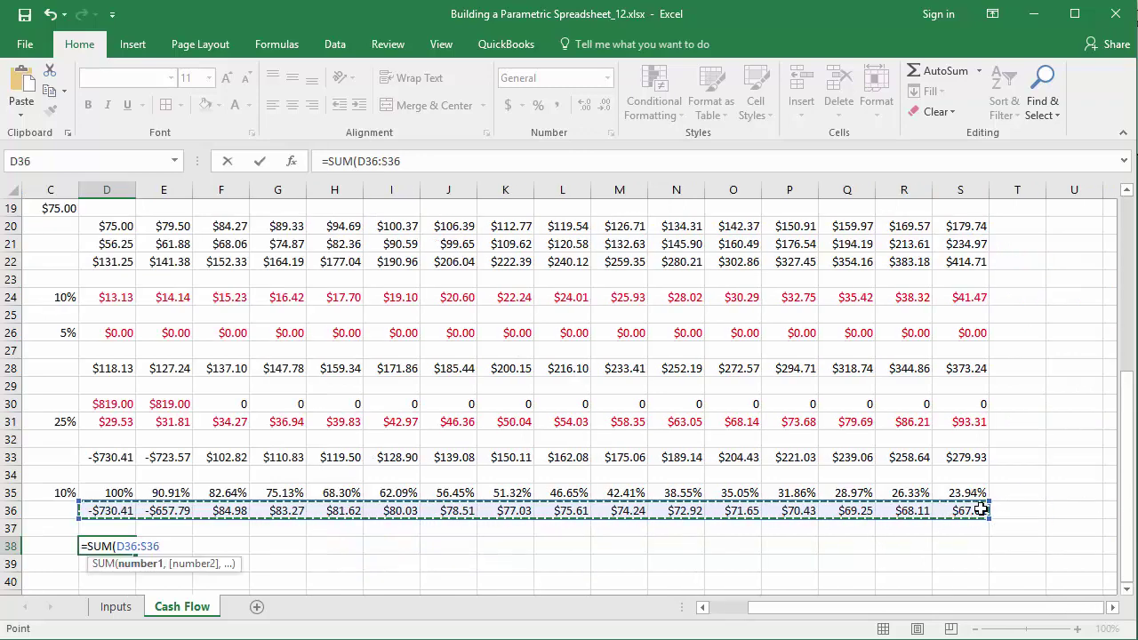
key("ctrl+Return")
Assign the range name NPV to cell D38.
left_click_drag(818, 607, 779, 608)
left_click(78, 164)
type("NPV")
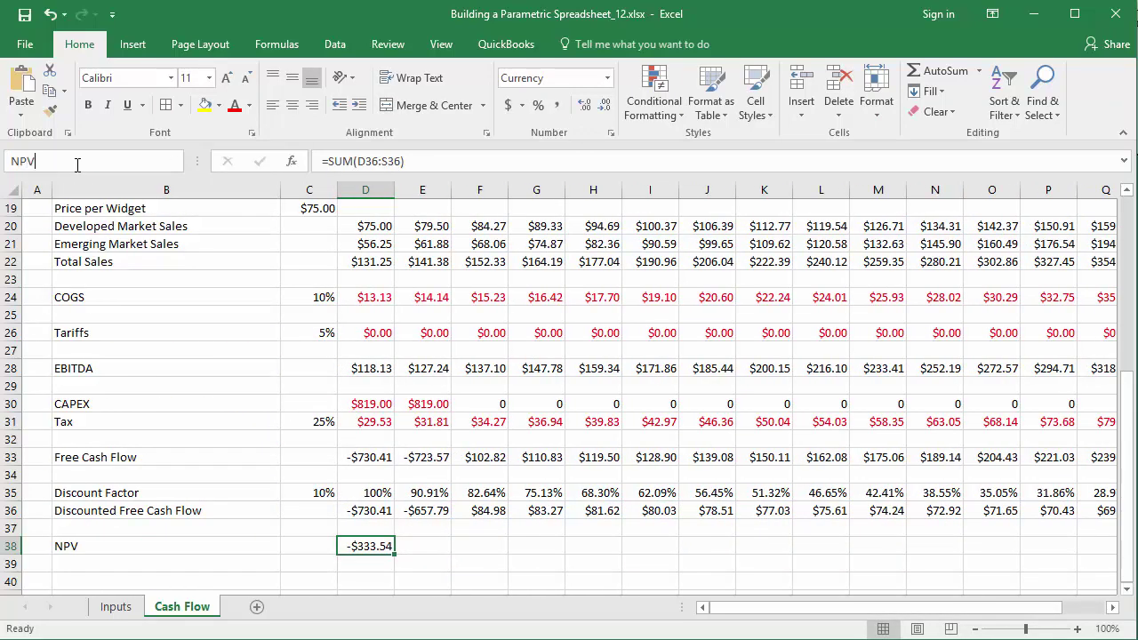
key("Return")
On the Inputs sheet, label B33 NPV and enter =NPV in D33 to reference the named cell.
left_click(116, 606)
scroll(92, 461, "down", 1)
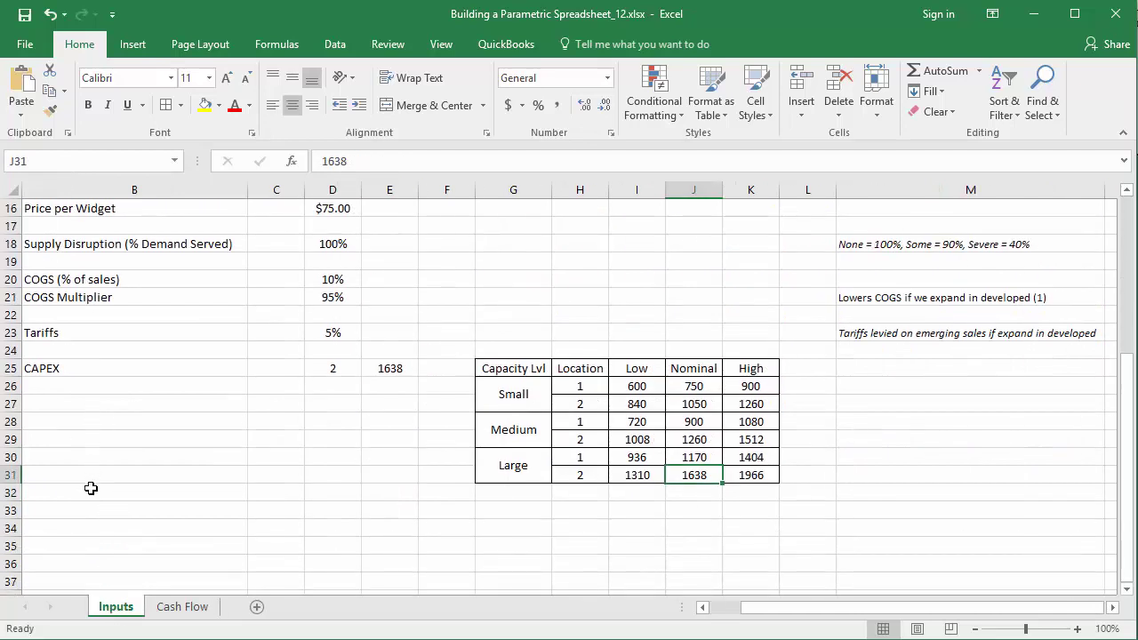
left_click(43, 512)
type("NPV")
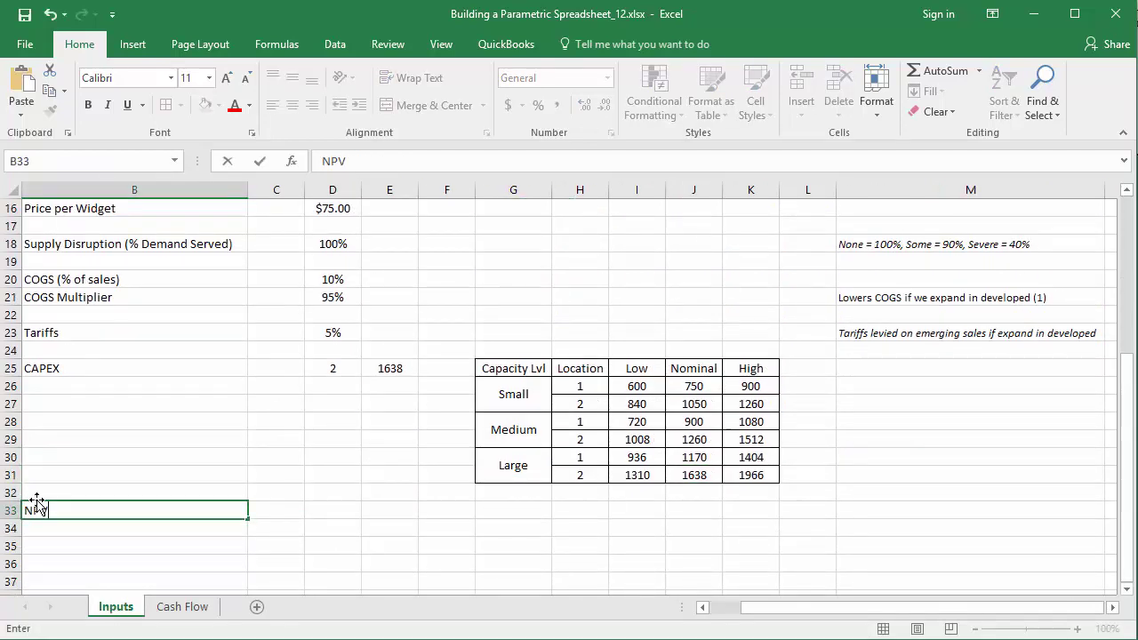
left_click(333, 511)
type("=npv")
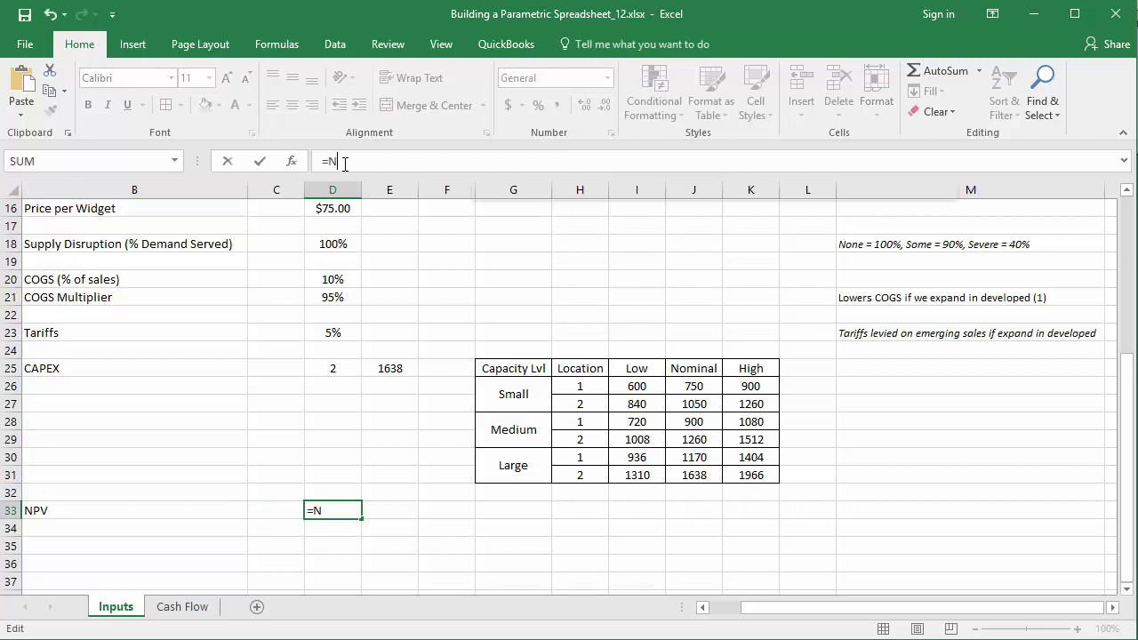
key("ctrl+Return")
Format the NPV cell D33 on the Inputs sheet as Currency and make it bold.
left_click(608, 77)
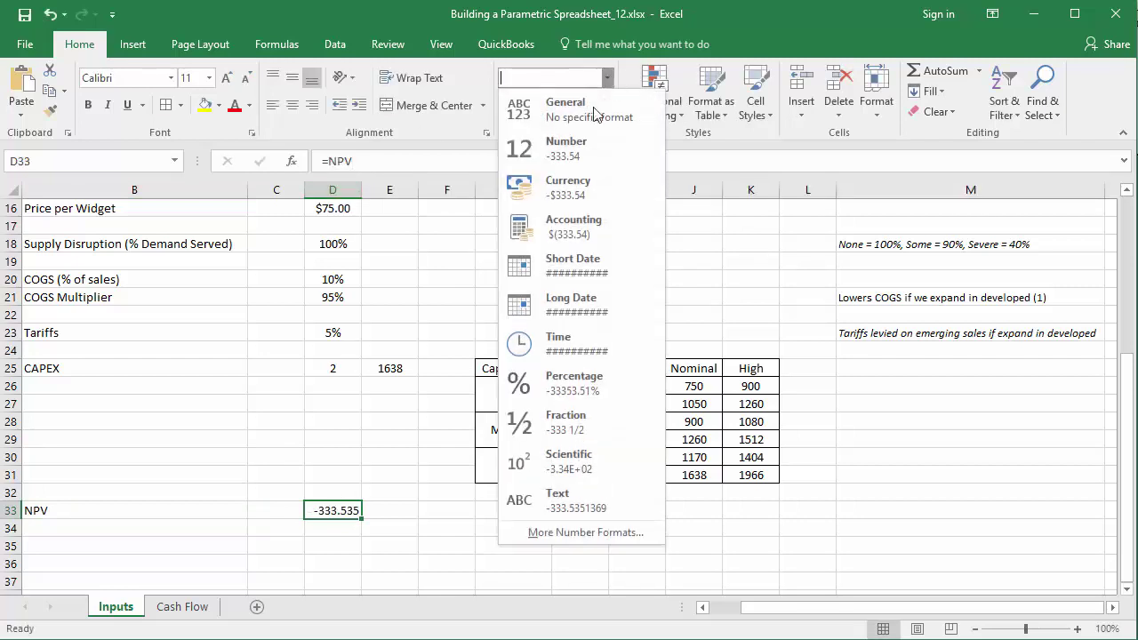
left_click(556, 187)
left_click(92, 106)
Set Expansion Location in D4 to 1 and Capacity in D5 to 1.
scroll(139, 511, "left", 1)
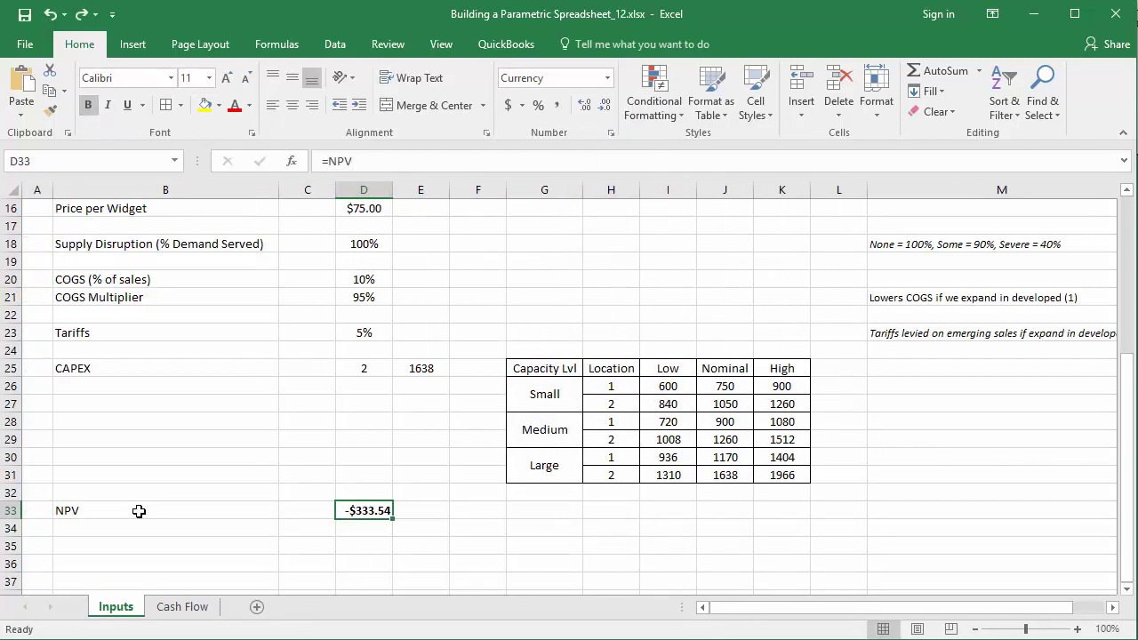
scroll(139, 511, "up", 5)
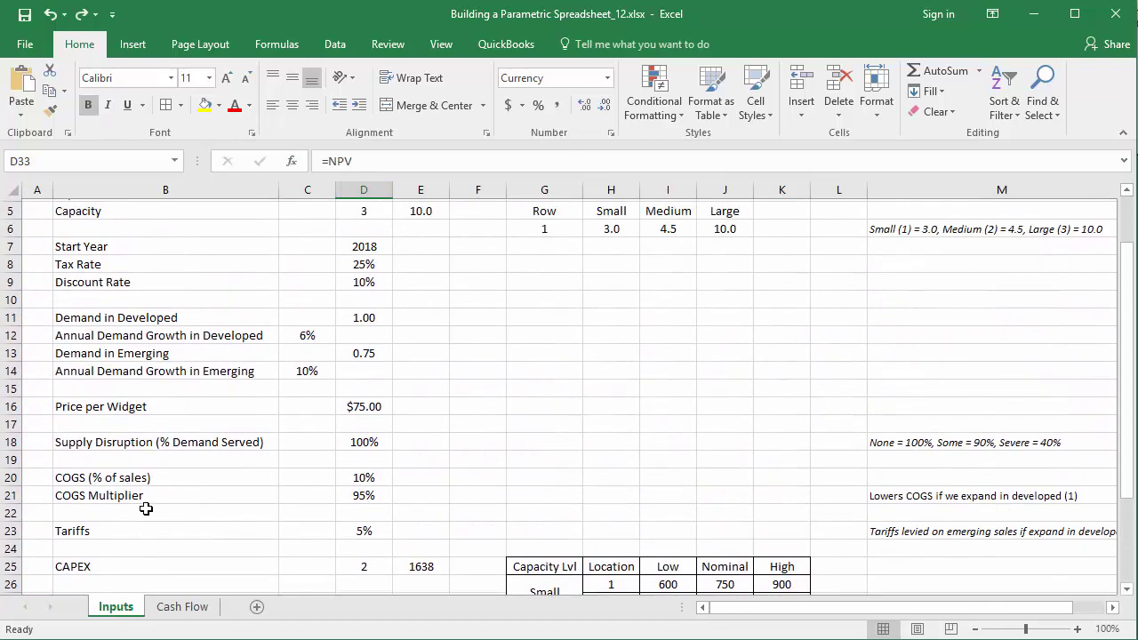
left_click(367, 263)
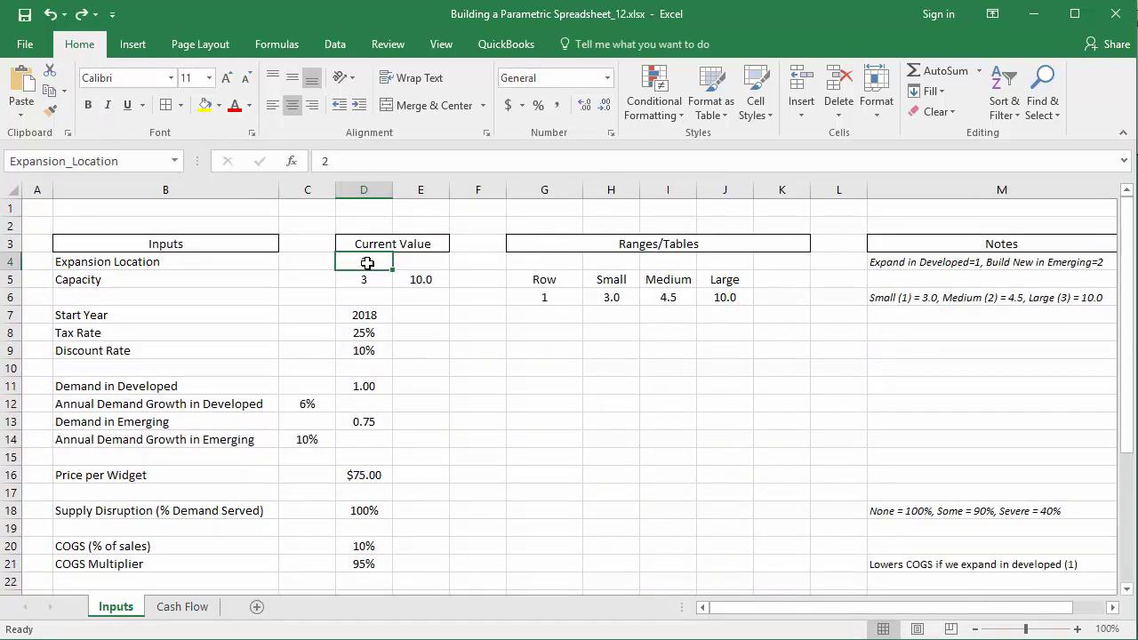
type("1")
left_click(366, 279)
type("1")
key("ctrl+Return")
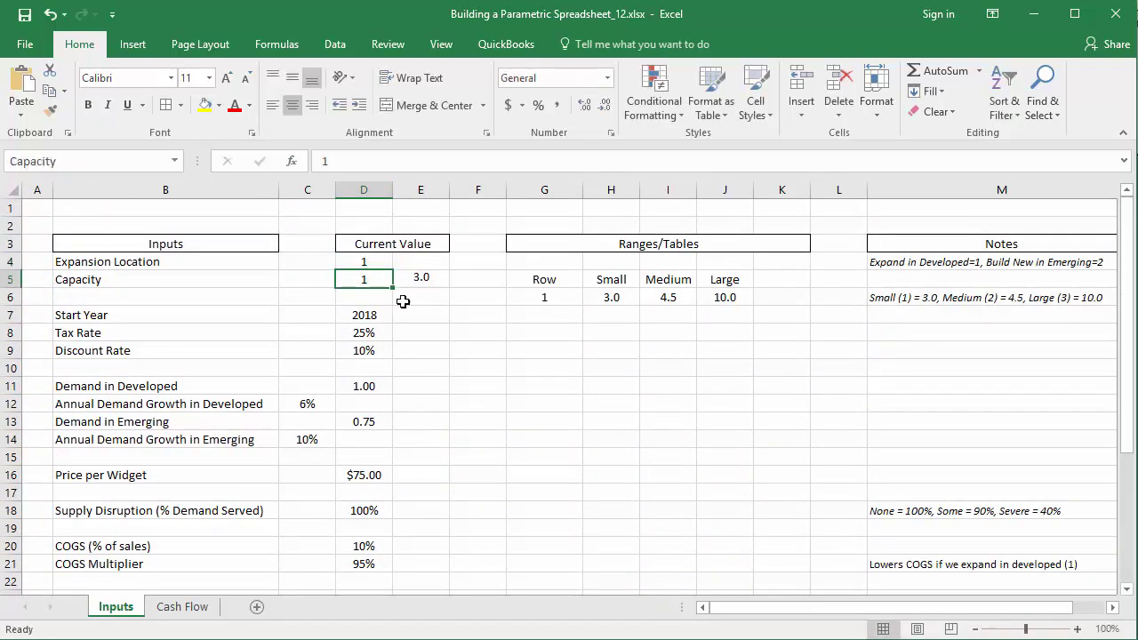
Examine the NPV result on the Inputs sheet and review the demand and sales rows on the Cash Flow sheet.
scroll(418, 408, "down", 5)
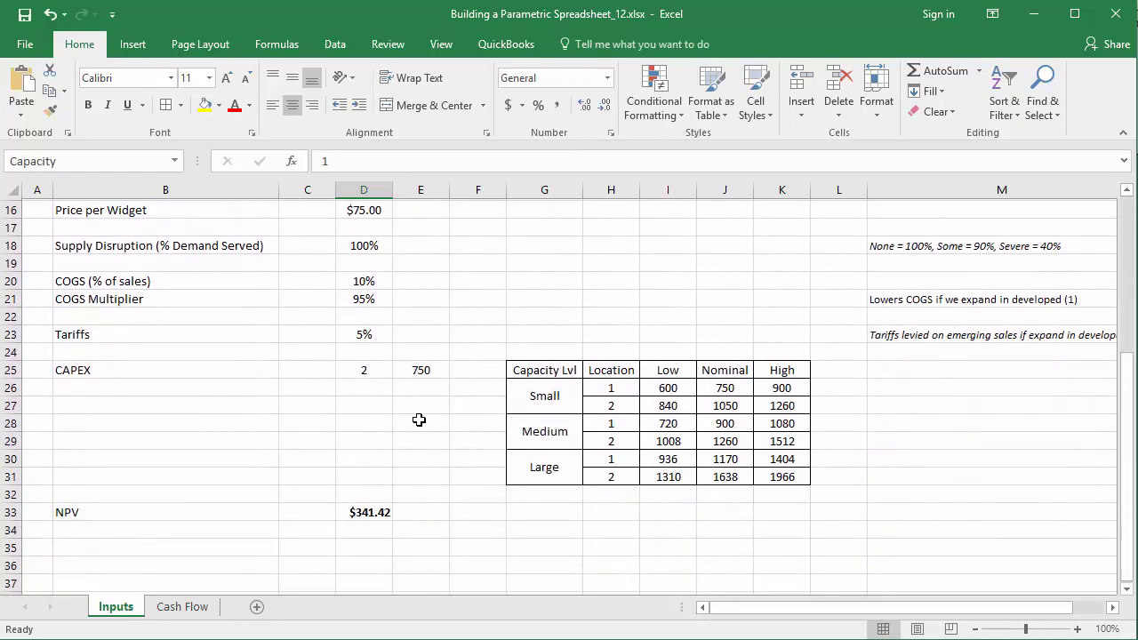
left_click(381, 511)
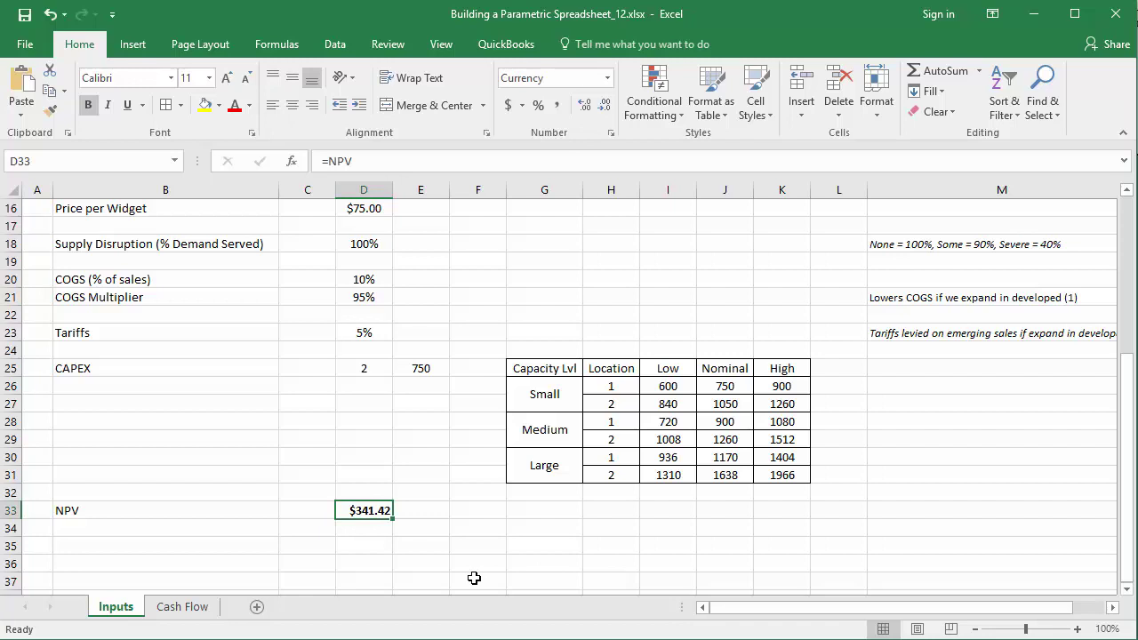
scroll(474, 578, "up", 5)
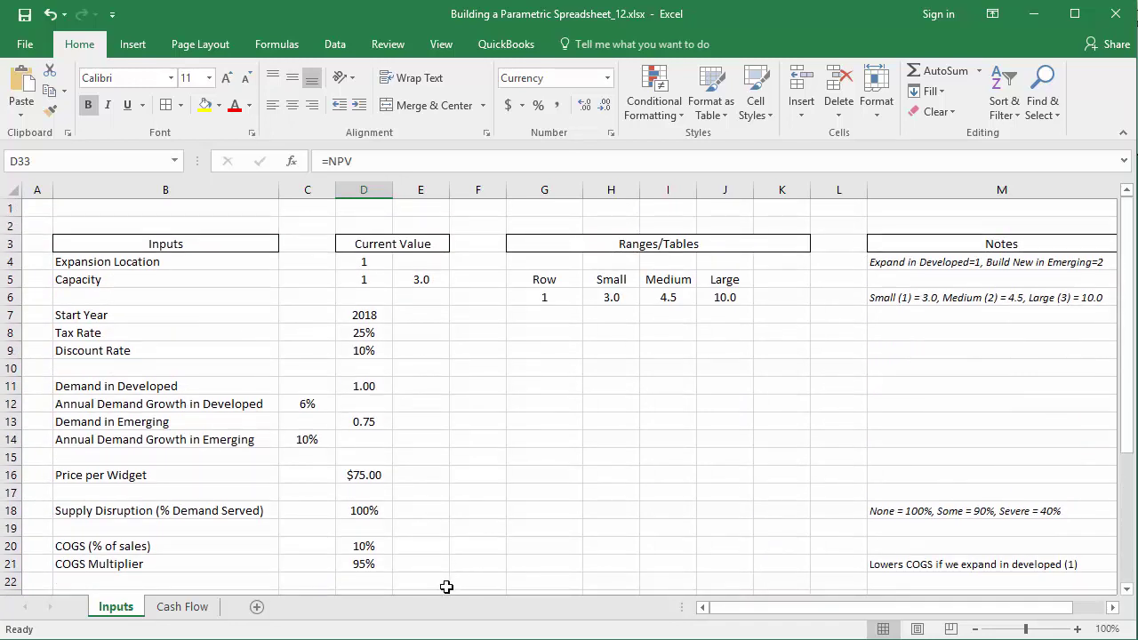
left_click(171, 608)
scroll(157, 485, "up", 5)
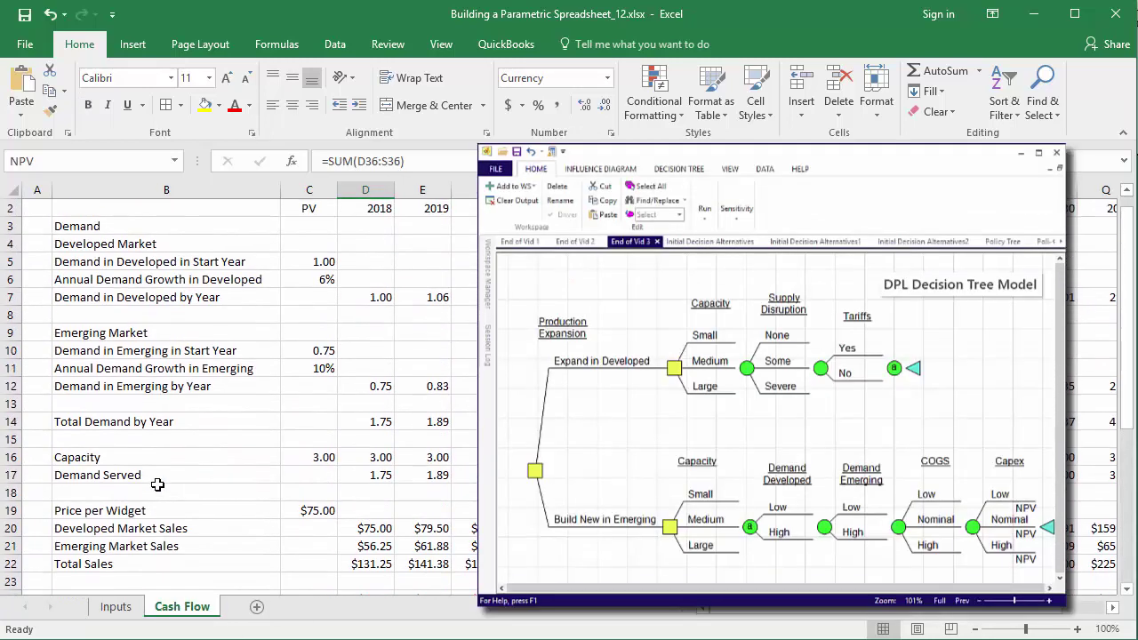
scroll(156, 485, "up", 1)
left_click(116, 606)
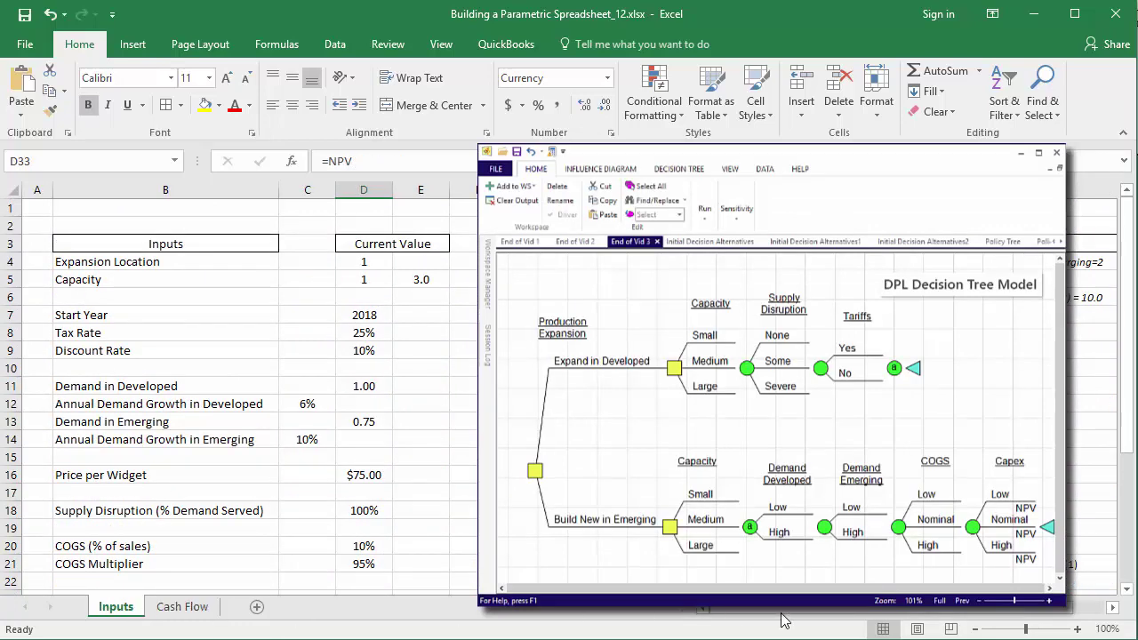
scroll(240, 400, "down", 5)
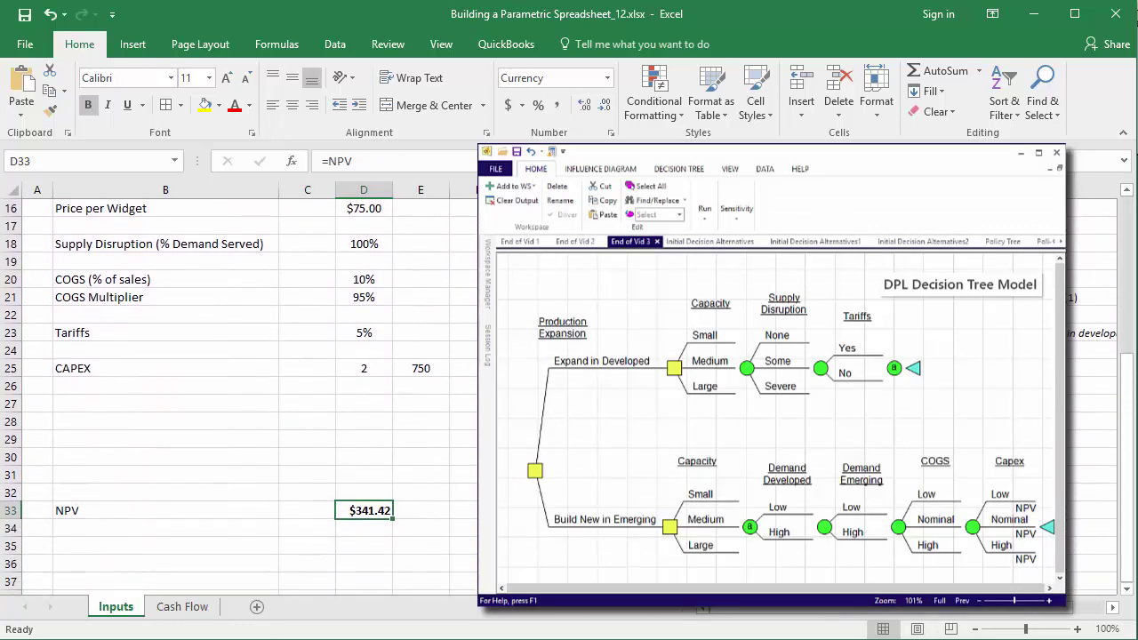